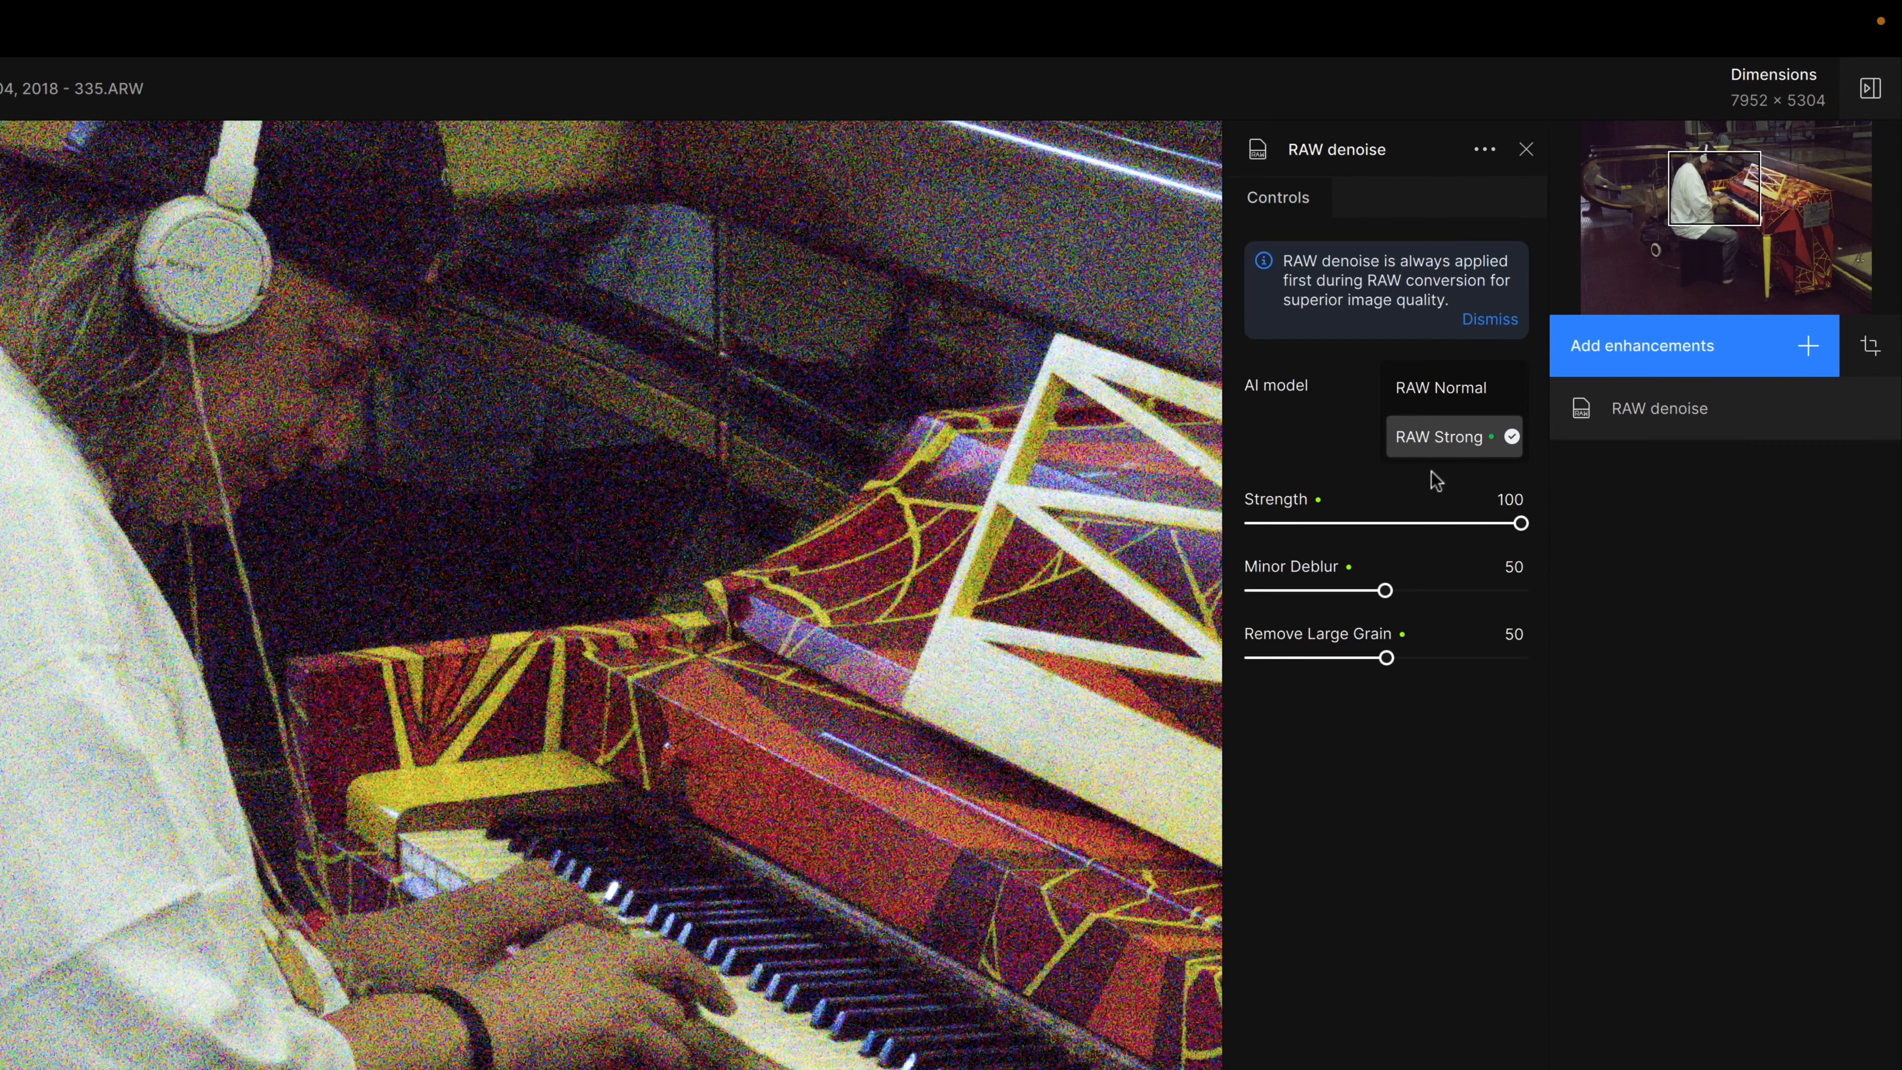
Lower the RAW denoise strength to 79 with the RAW Strong model and close its settings.
{"action": "left_click_drag", "start_coordinate": [1520, 523], "coordinate": [1465, 523]}
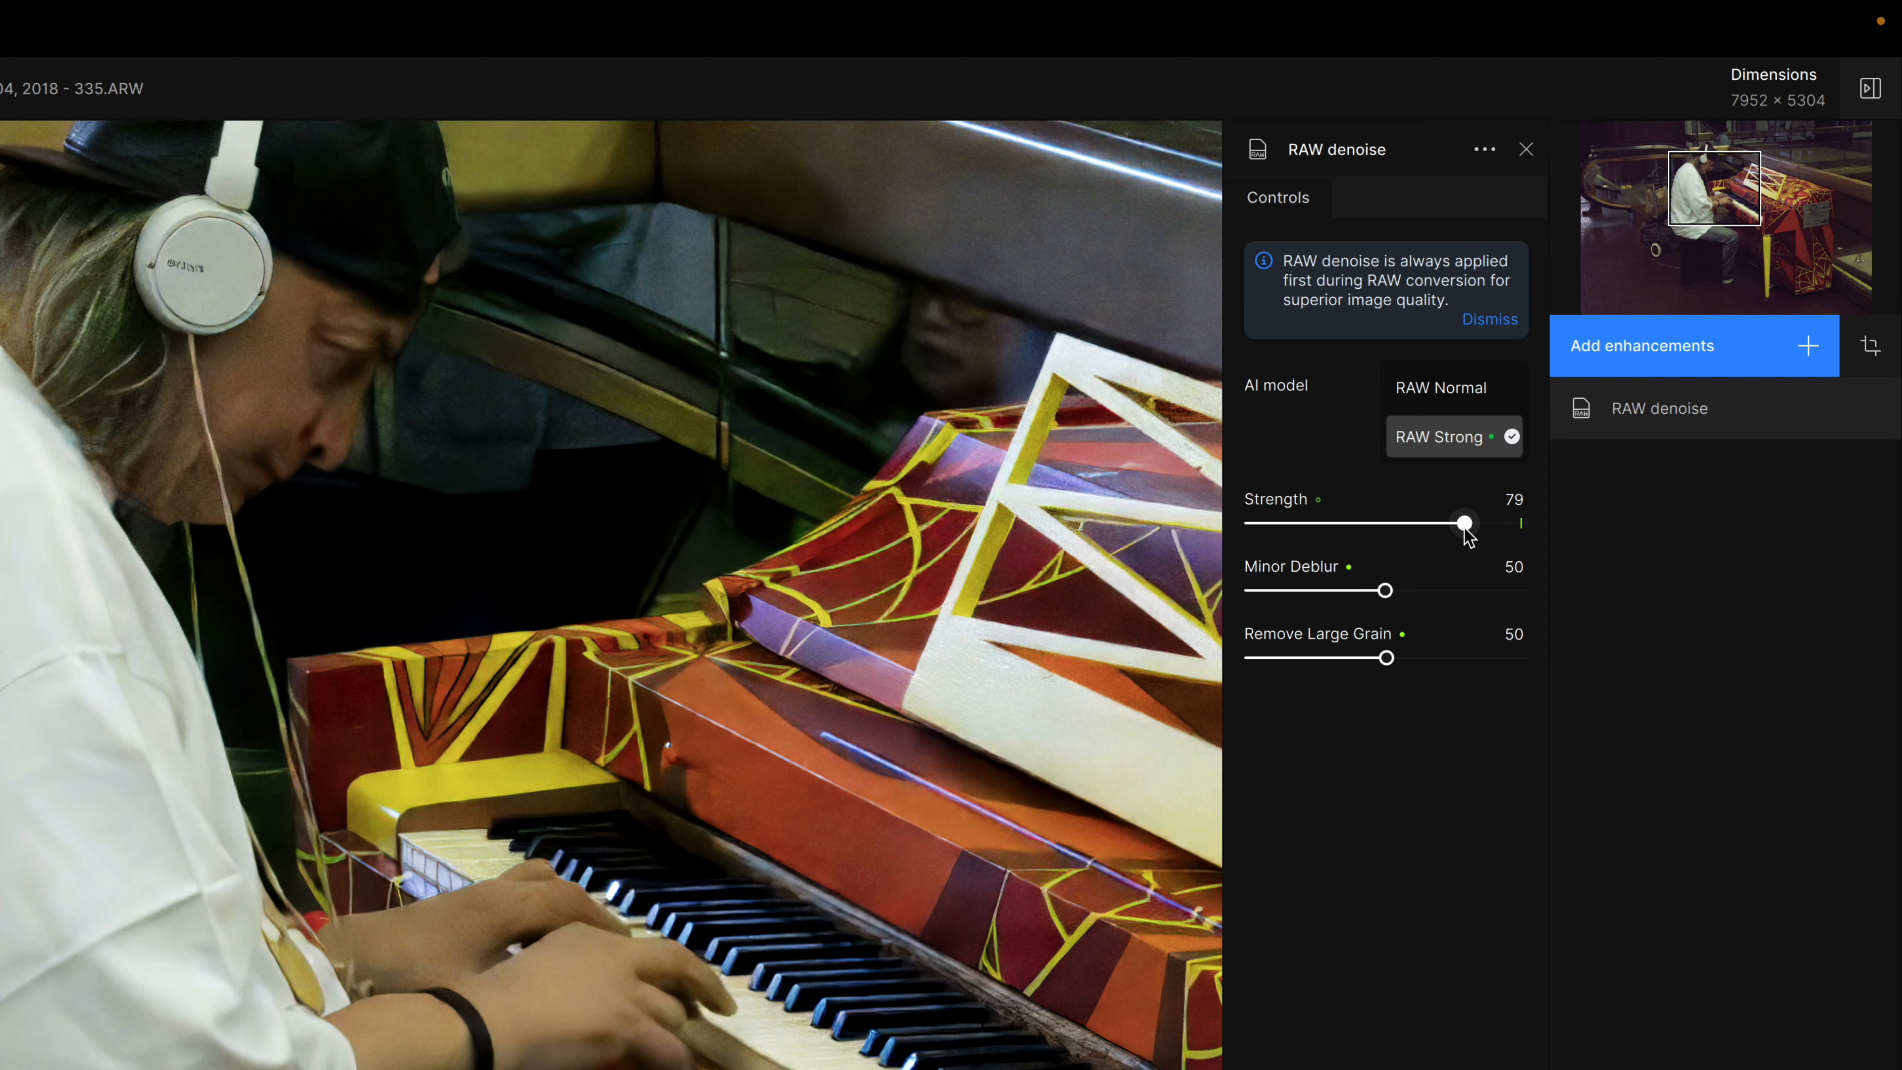
{"action": "left_click", "coordinate": [1526, 150]}
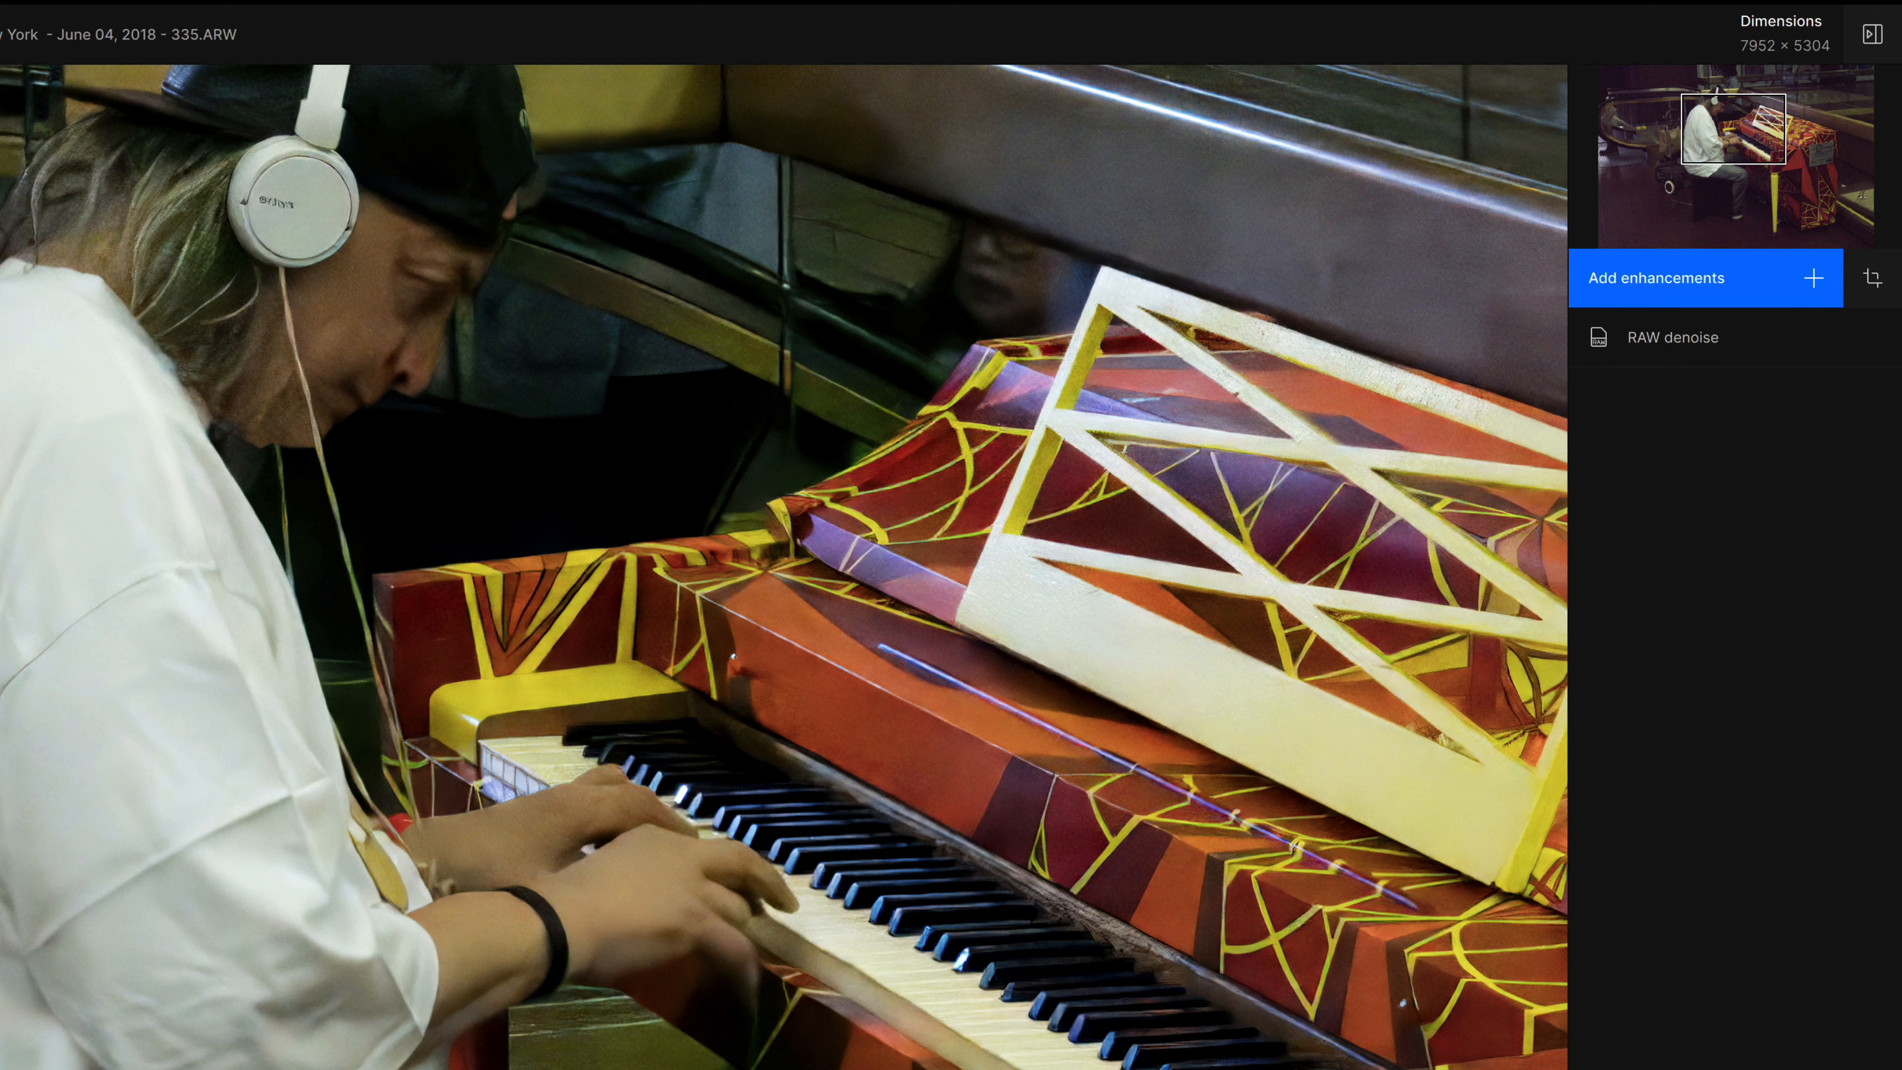
Add an Adjust lighting enhancement, try strengths of 20 and -1, and settle on a strength of 8.
{"action": "left_click", "coordinate": [1801, 274]}
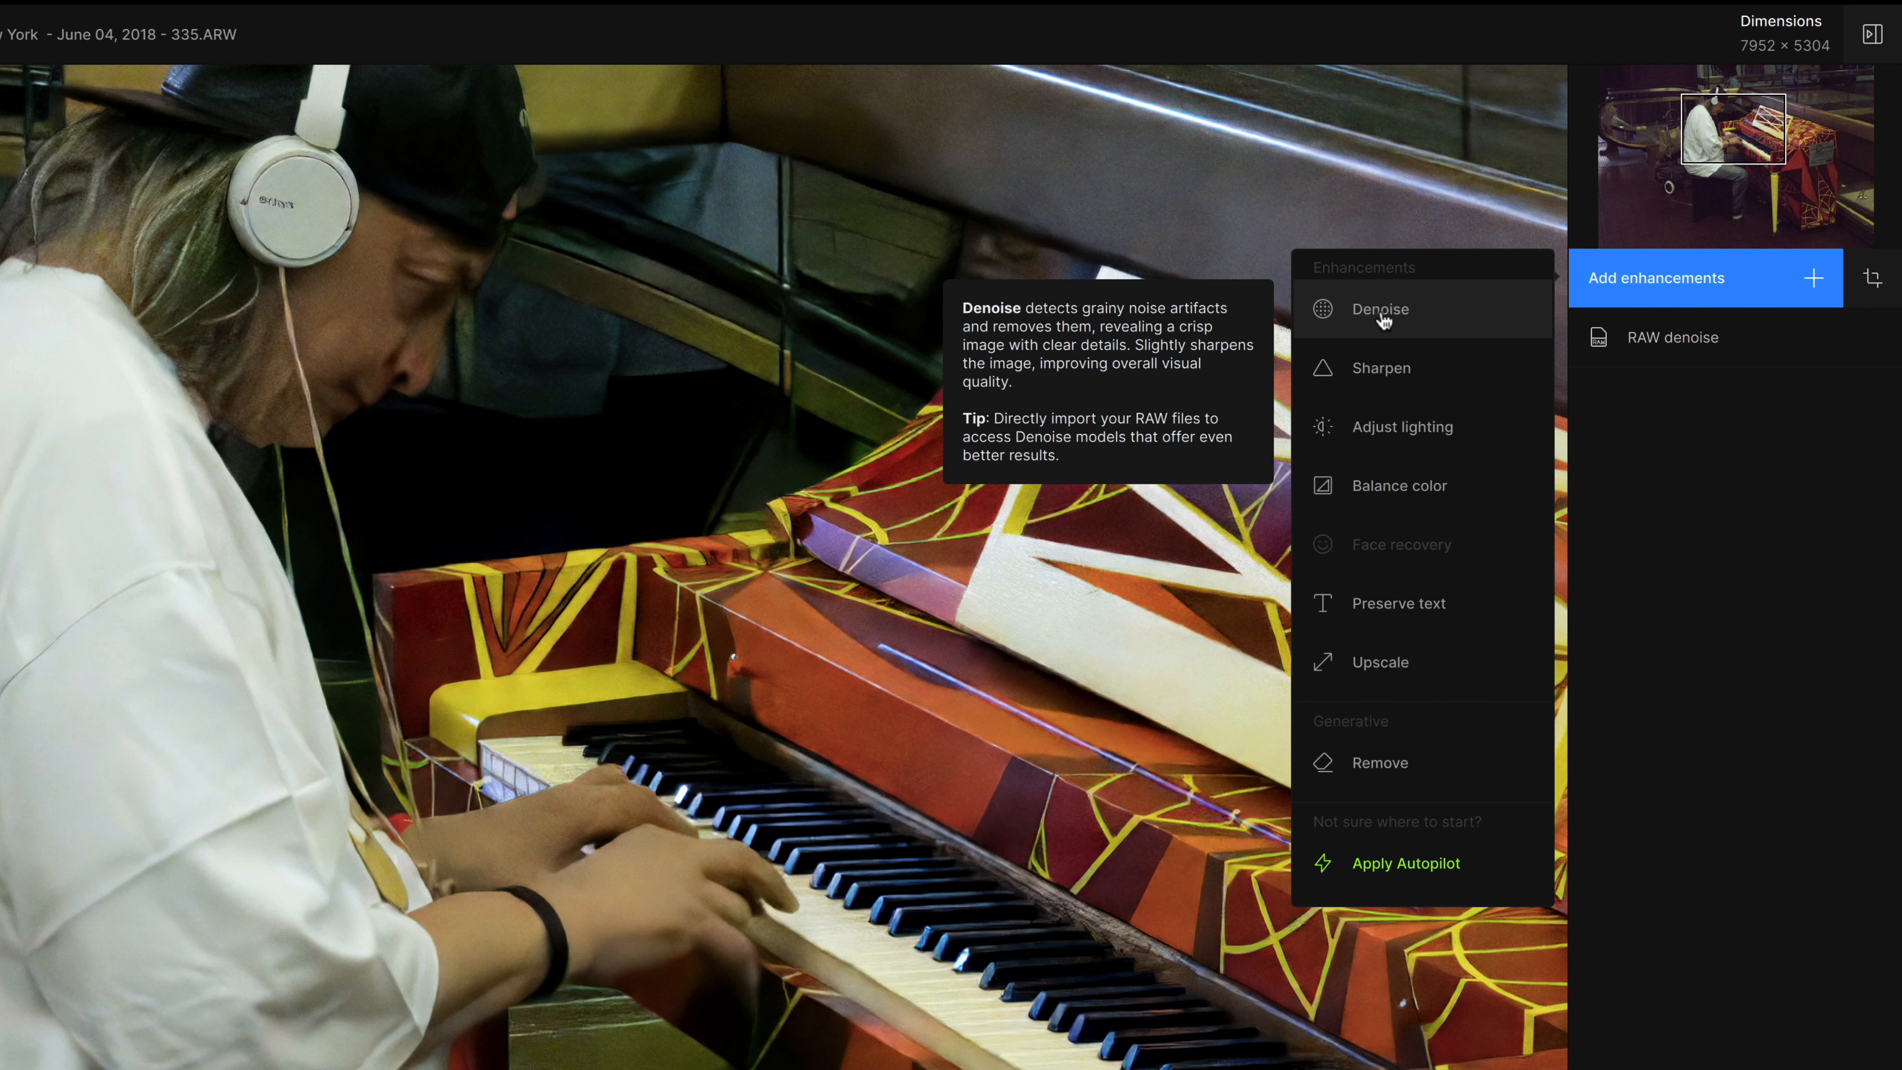
{"action": "left_click", "coordinate": [1400, 427]}
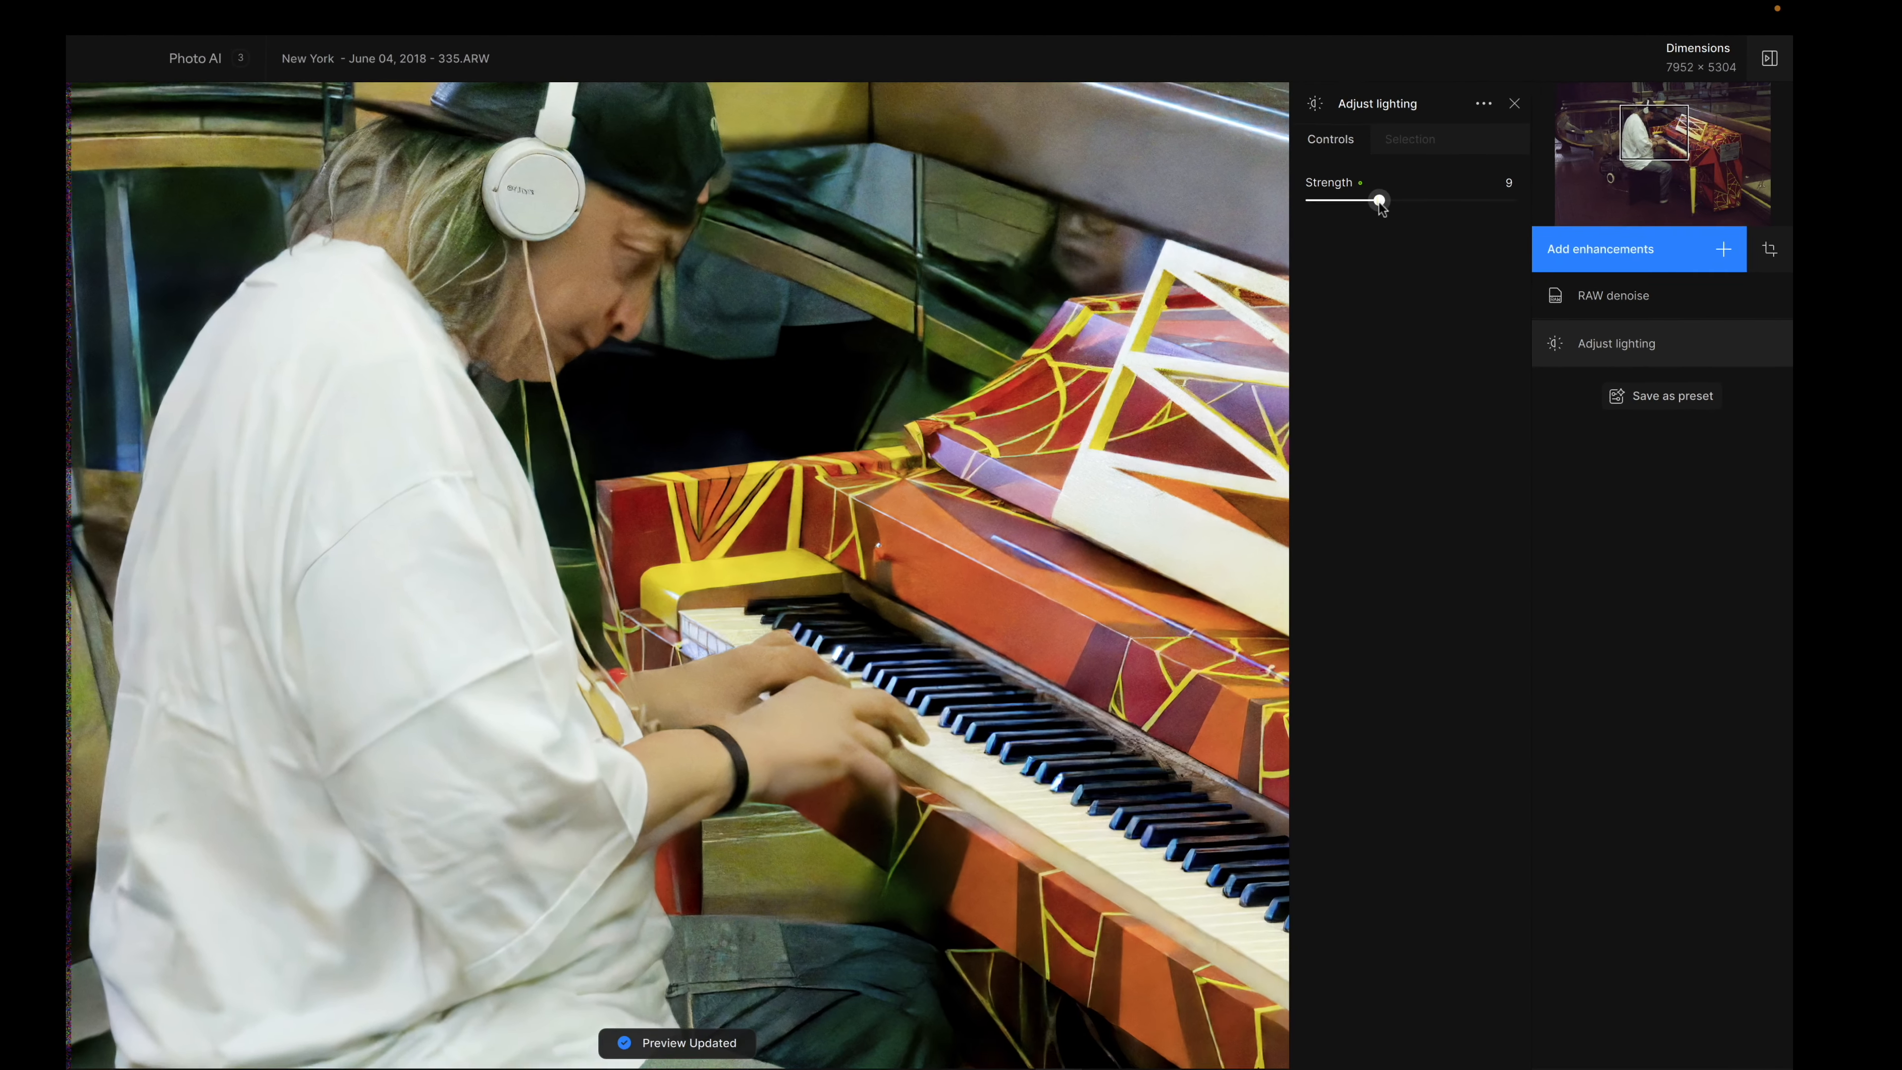
{"action": "left_click_drag", "start_coordinate": [1372, 216], "coordinate": [1400, 216]}
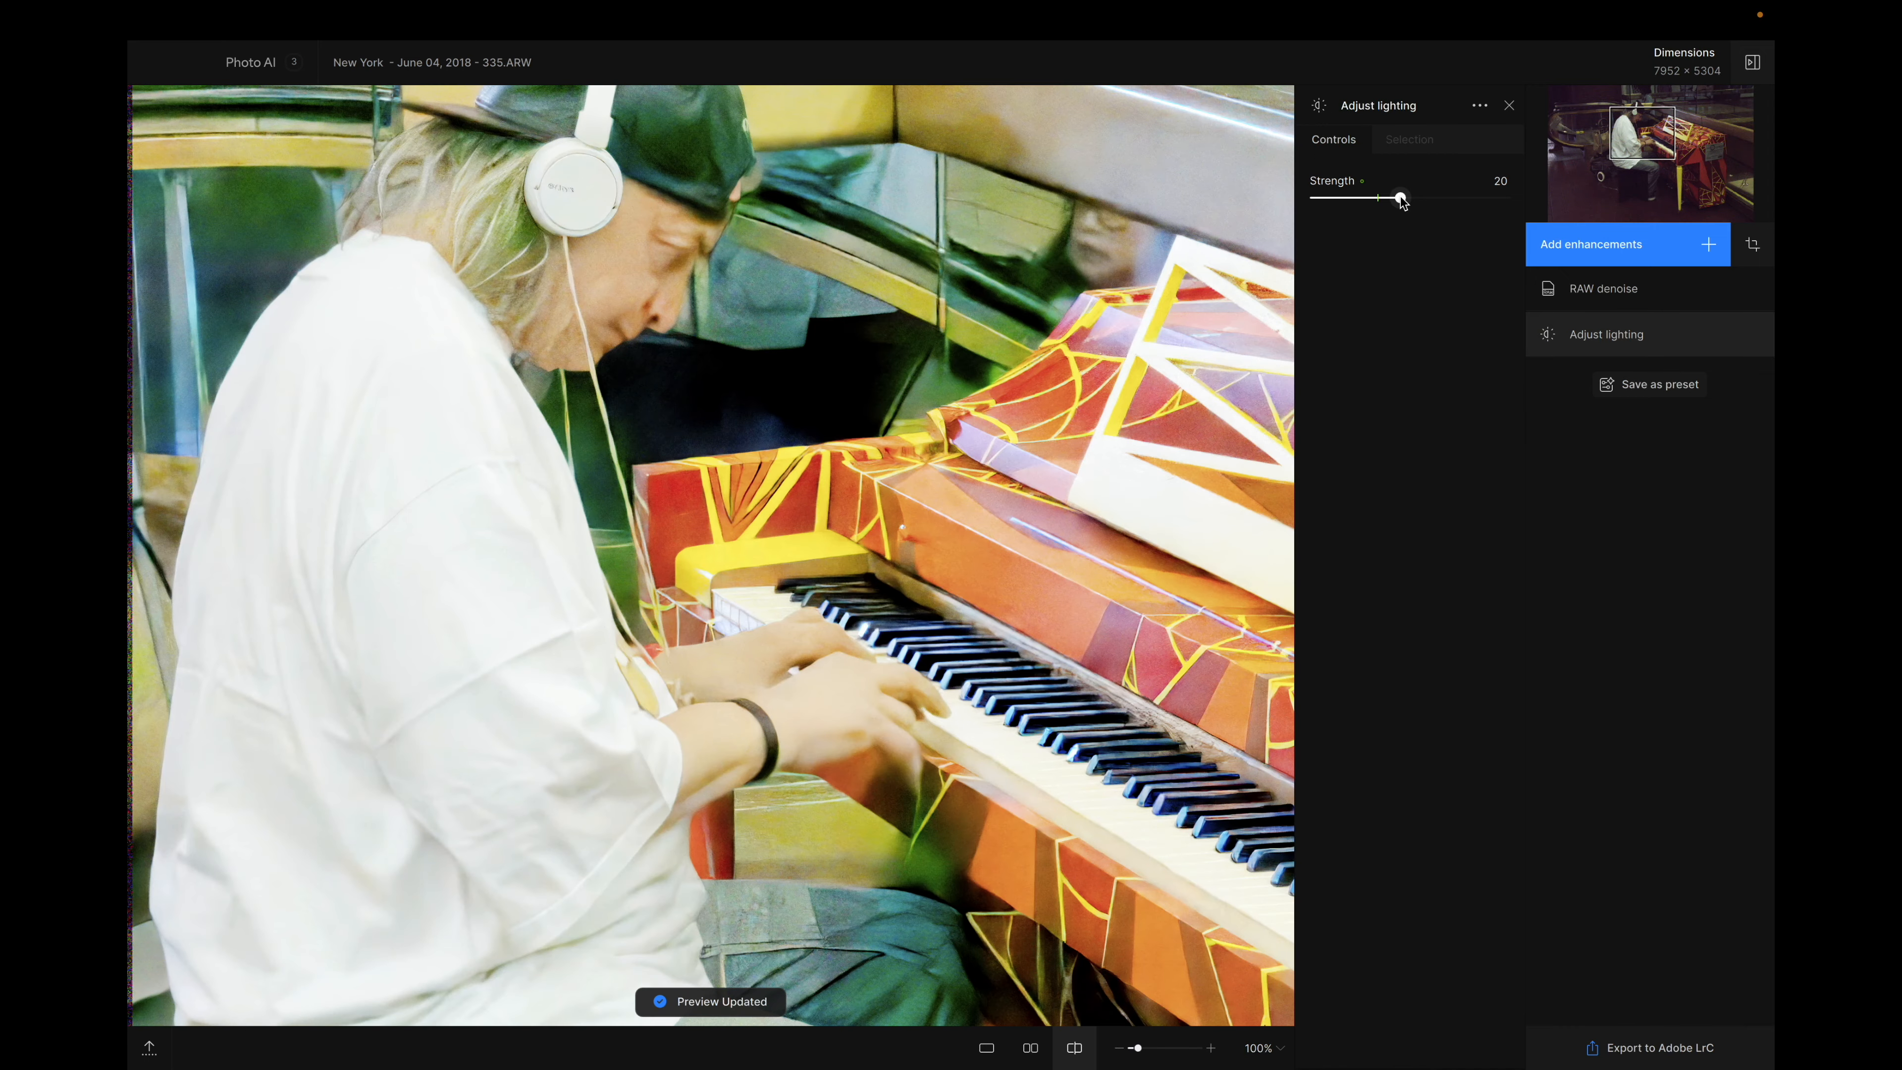
{"action": "left_click_drag", "start_coordinate": [1400, 198], "coordinate": [1361, 199]}
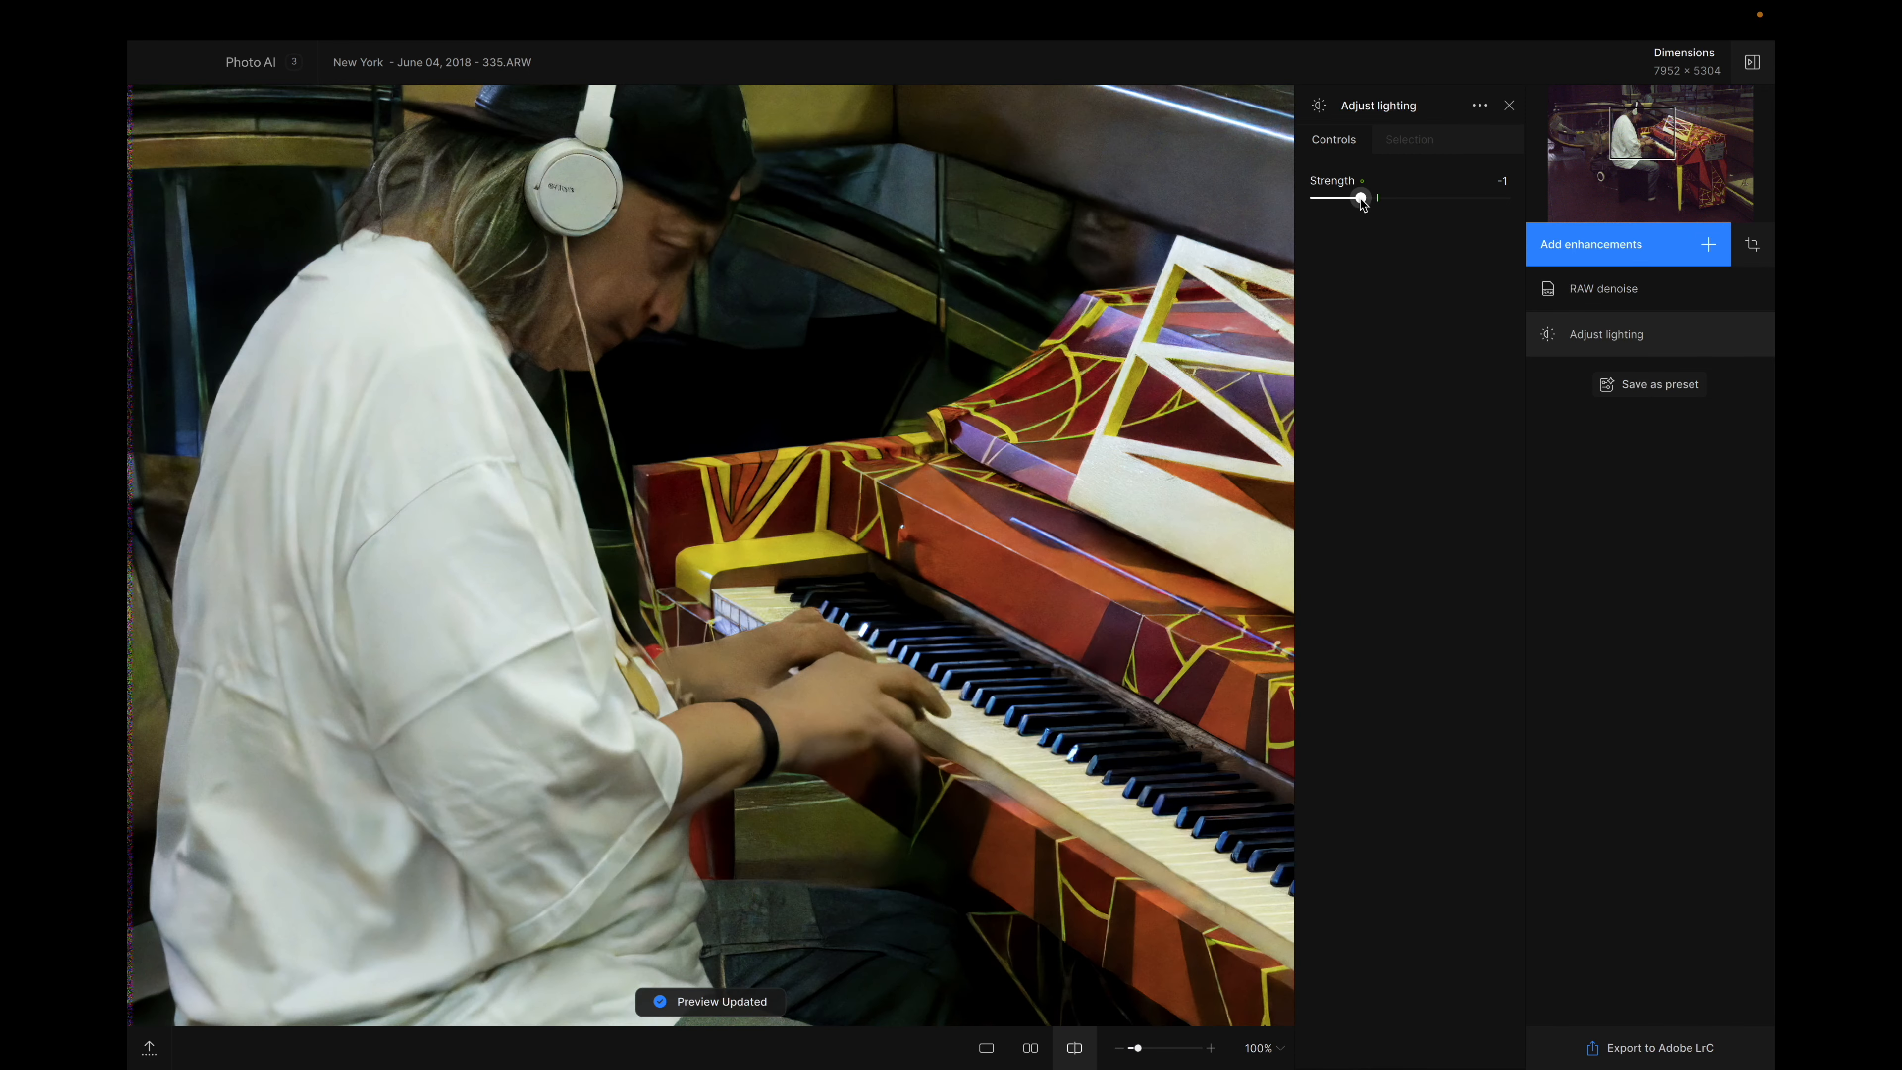
{"action": "left_click_drag", "start_coordinate": [1361, 199], "coordinate": [1378, 199]}
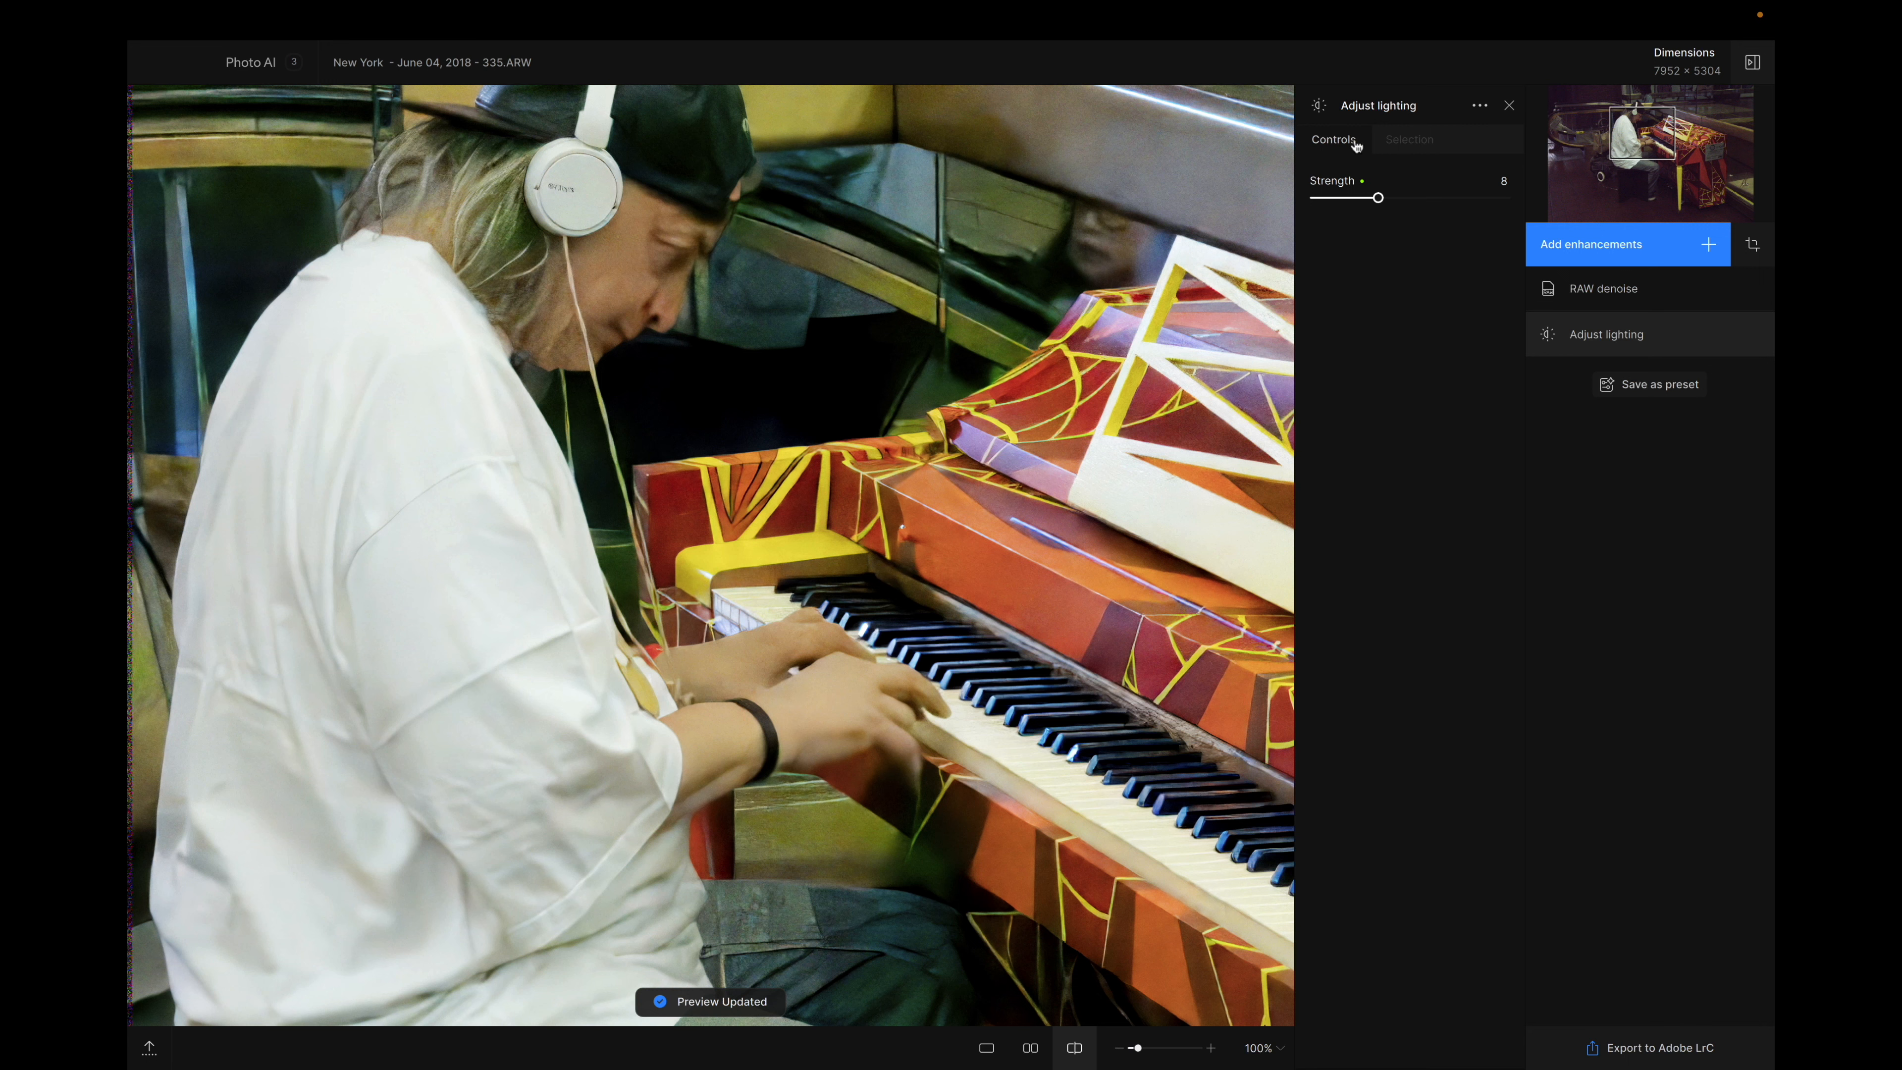
Keep the Adjust lighting selection on All with the Regular brush type, and set the brush size to 1136.
{"action": "left_click", "coordinate": [1432, 146]}
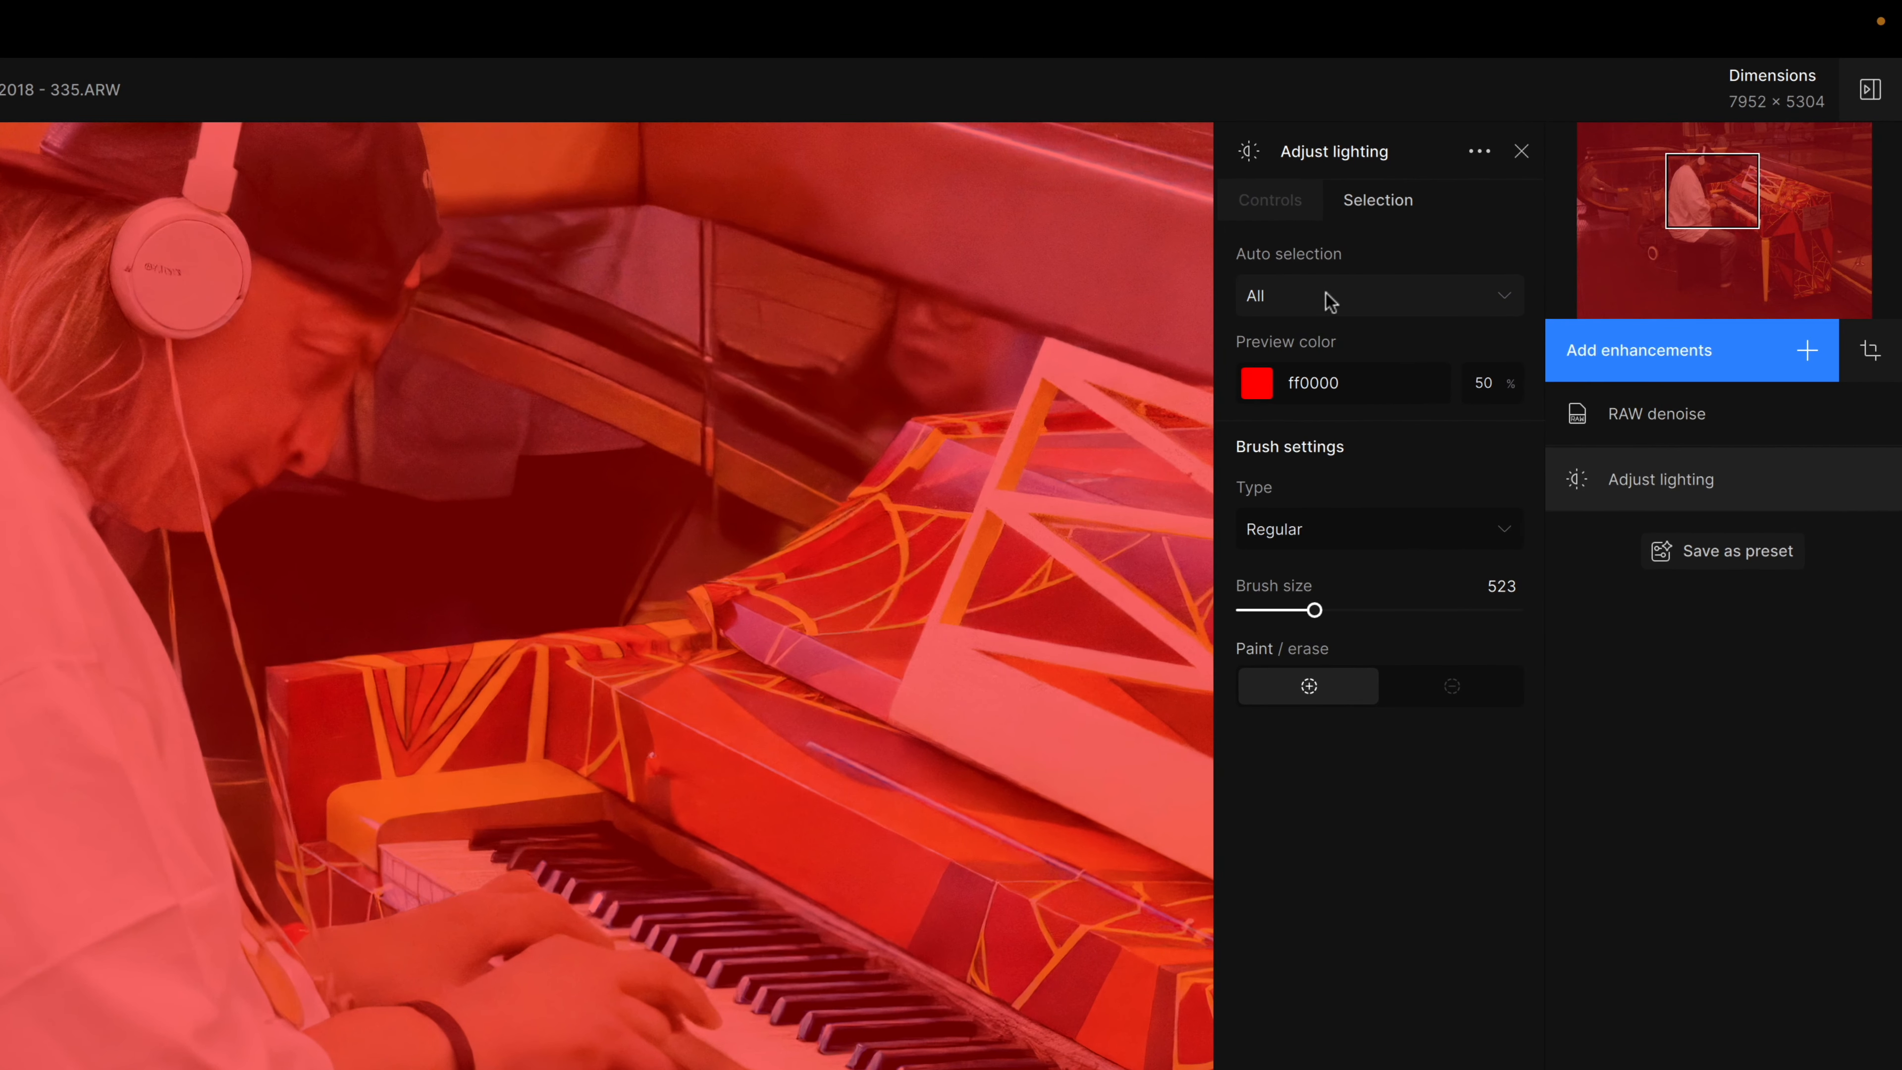
{"action": "left_click", "coordinate": [1375, 209]}
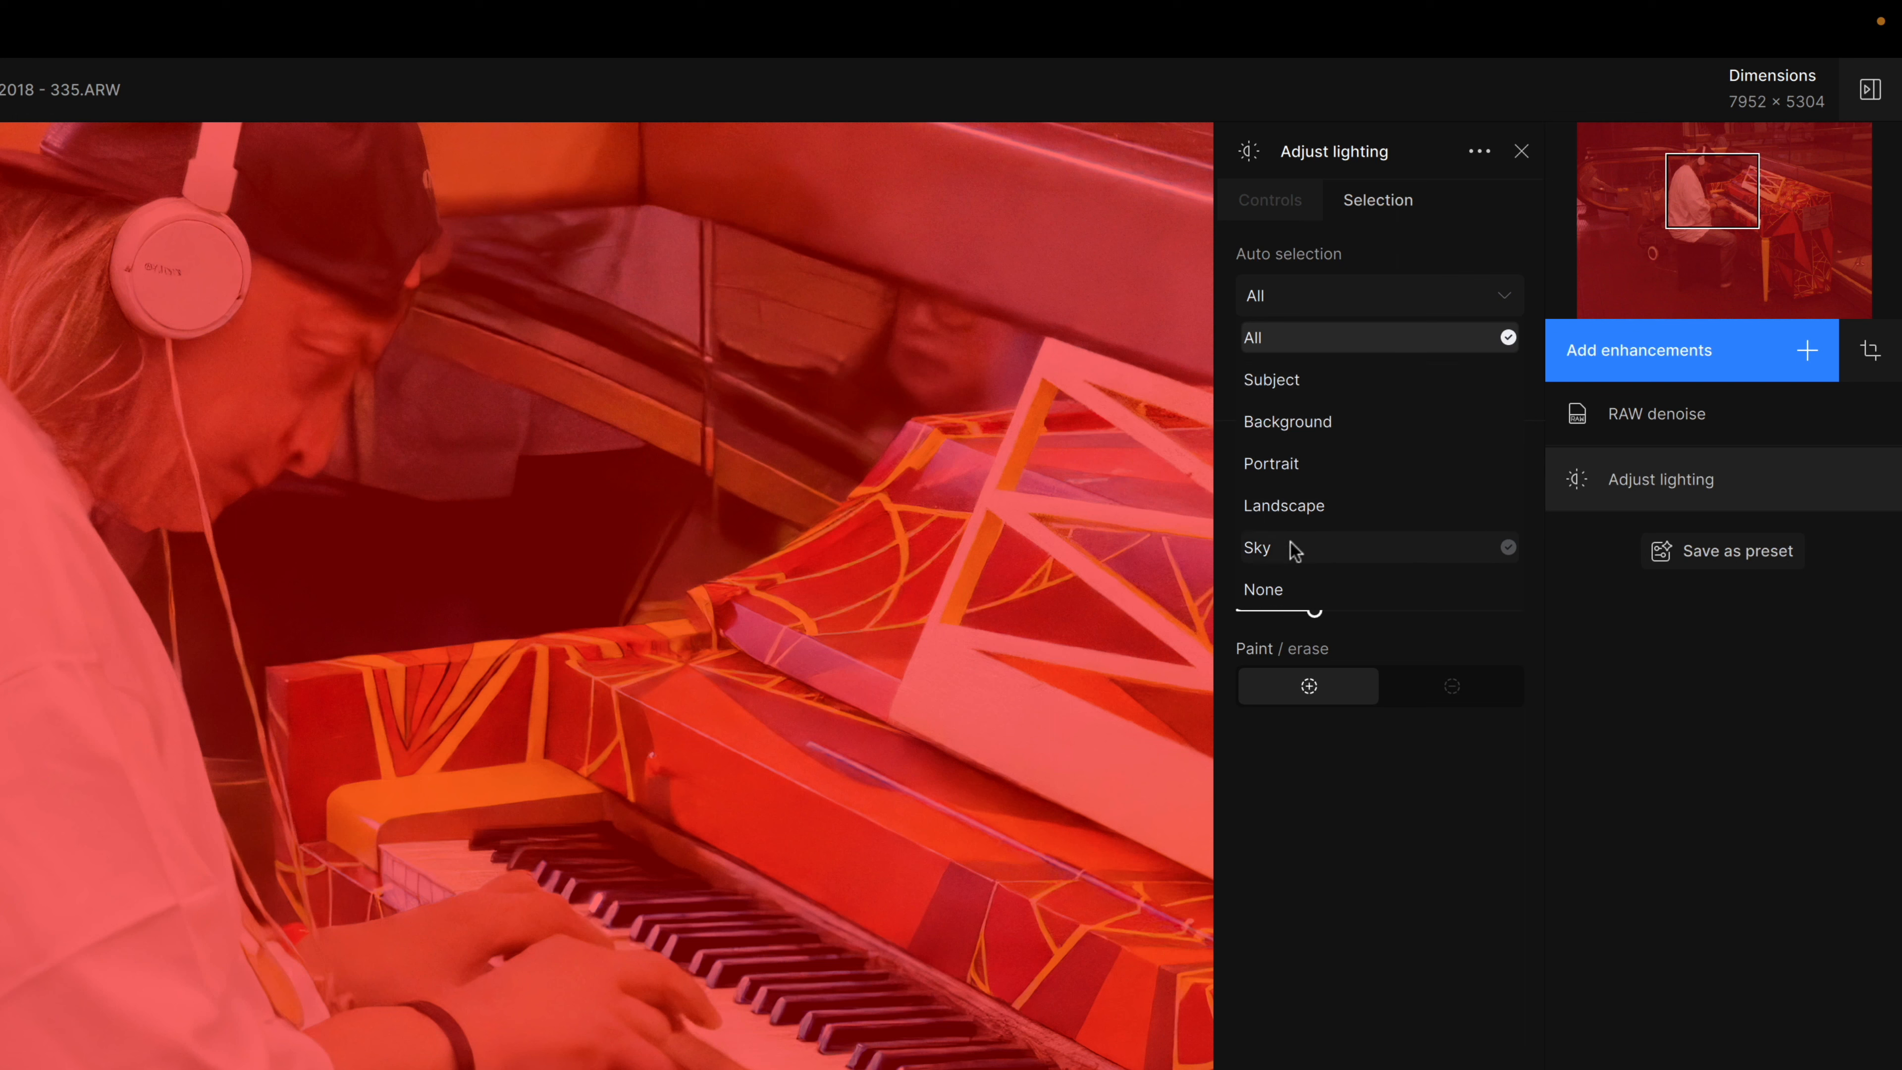
{"action": "left_click", "coordinate": [1304, 344]}
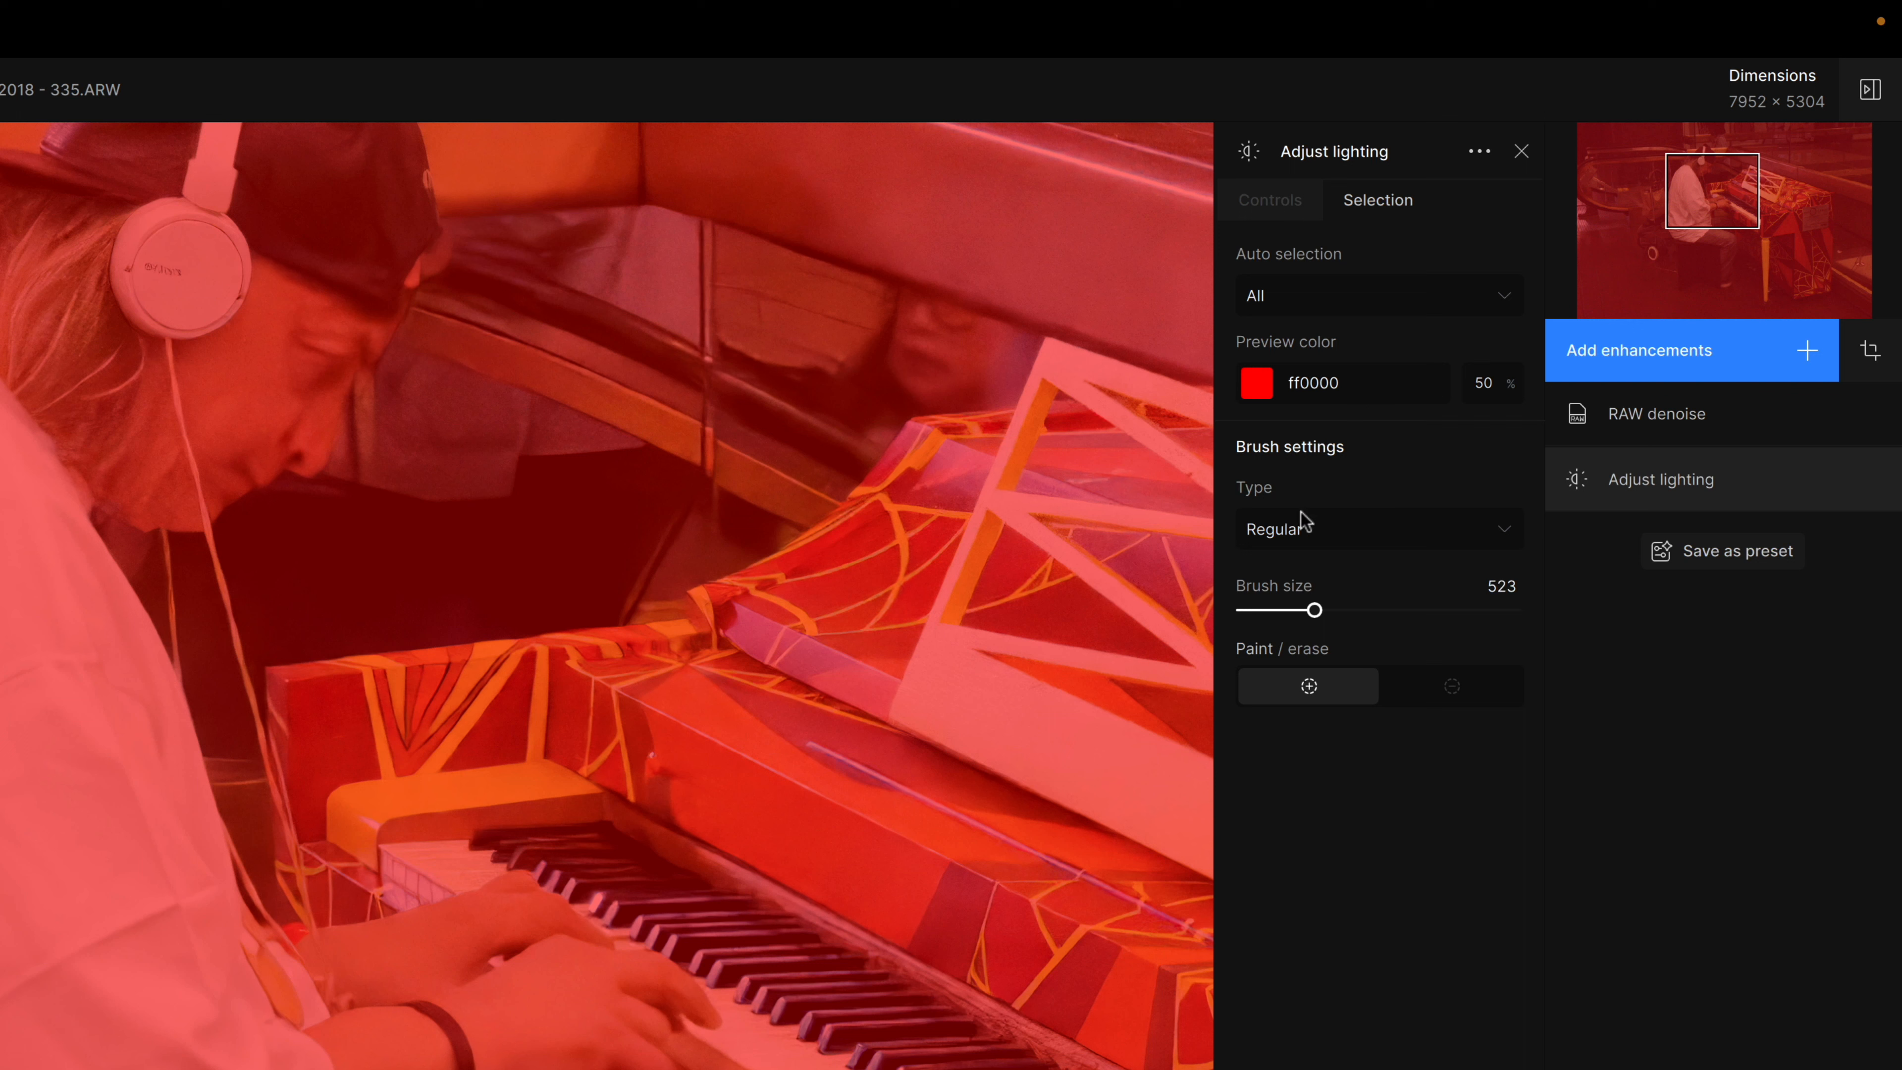
{"action": "left_click", "coordinate": [1305, 526]}
{"action": "left_click", "coordinate": [1351, 496]}
{"action": "left_click", "coordinate": [1396, 615]}
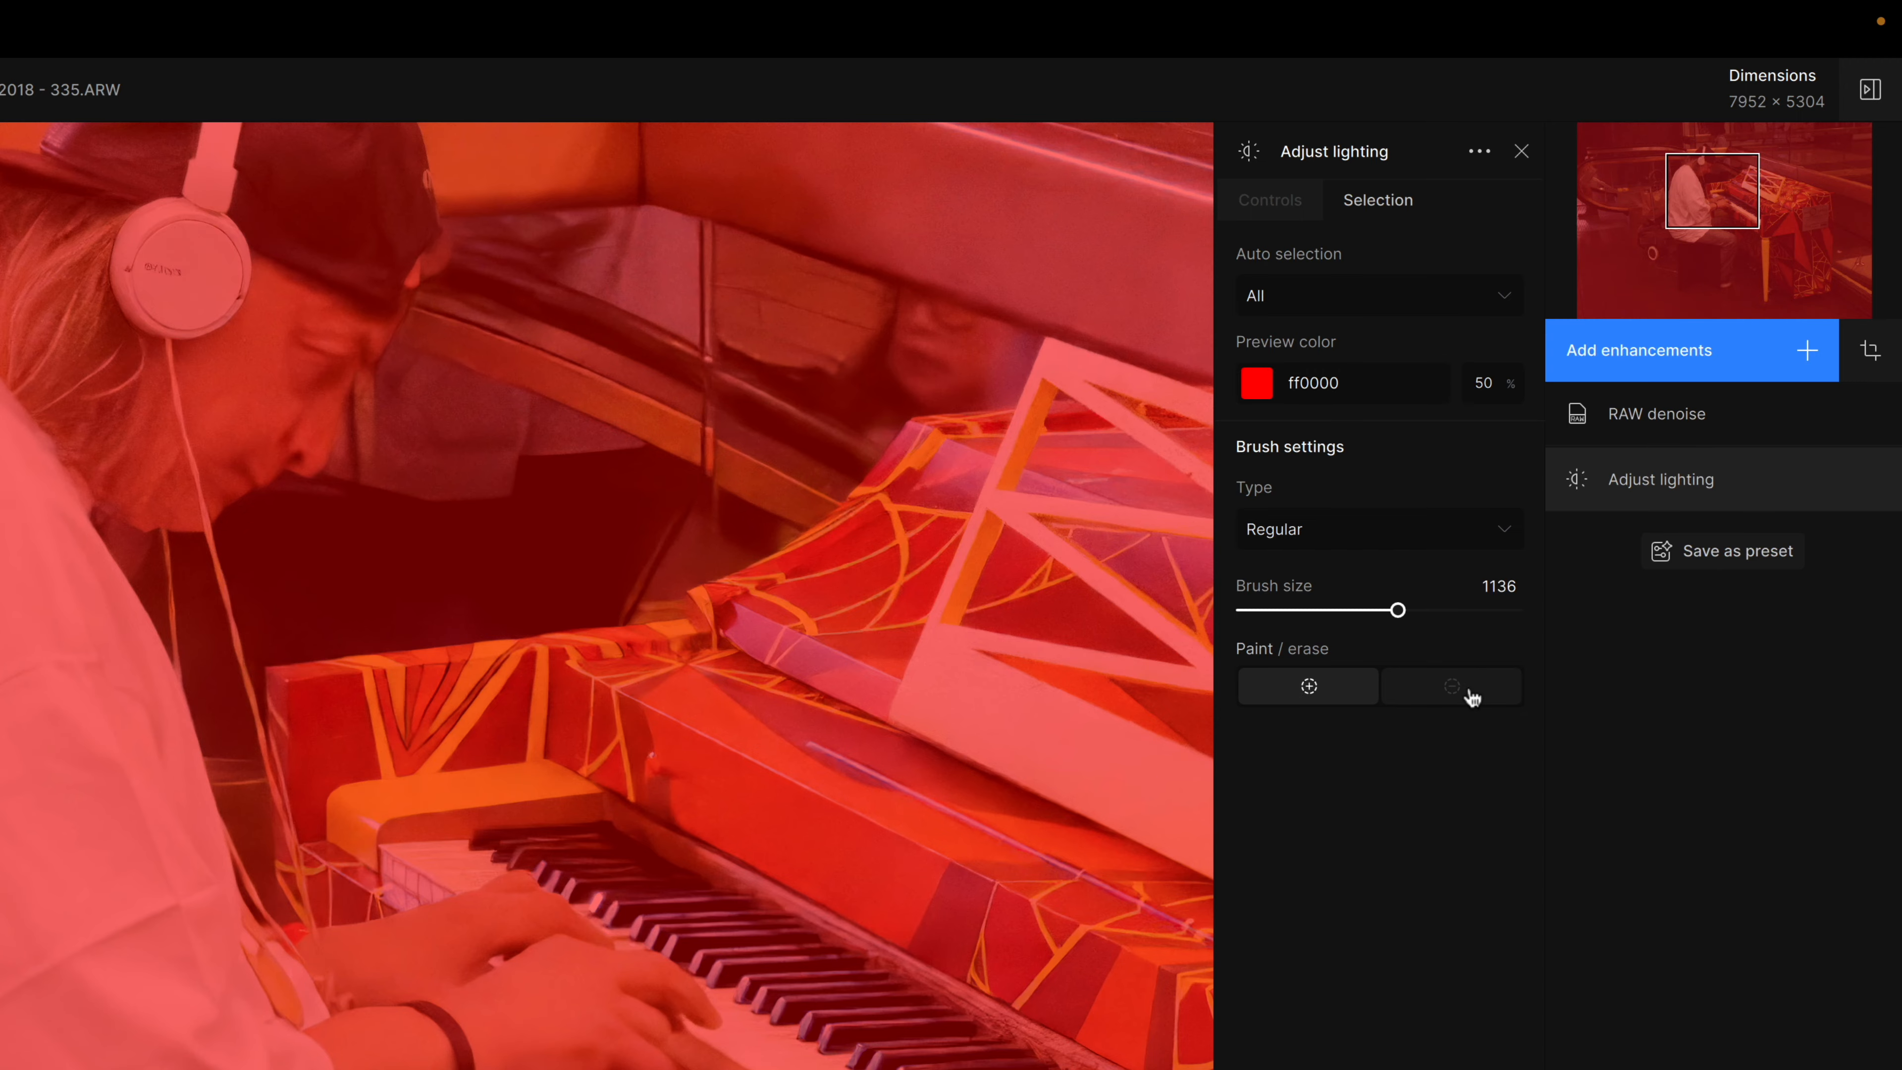
Return to the lighting controls, compare the original with the enhanced photo across the split view, and close the settings.
{"action": "left_click", "coordinate": [1271, 212]}
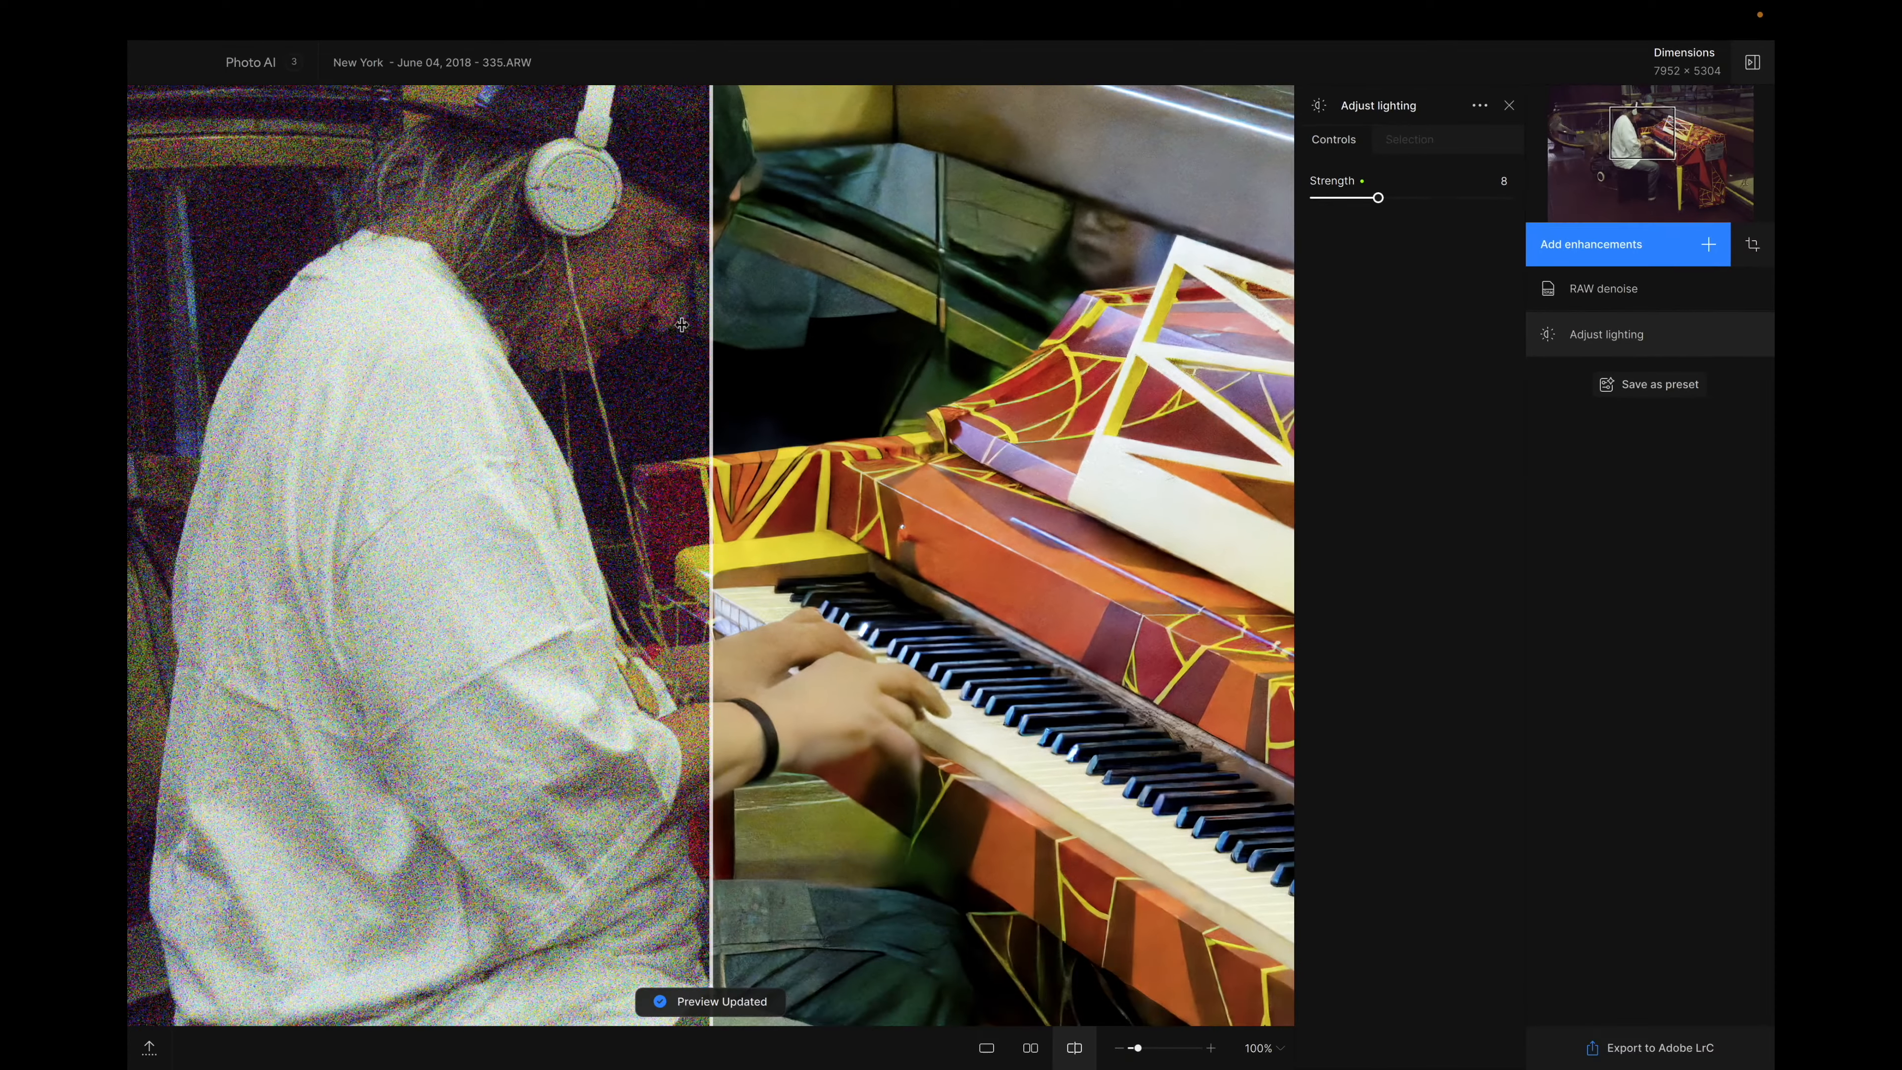
{"action": "left_click_drag", "start_coordinate": [710, 337], "coordinate": [129, 388]}
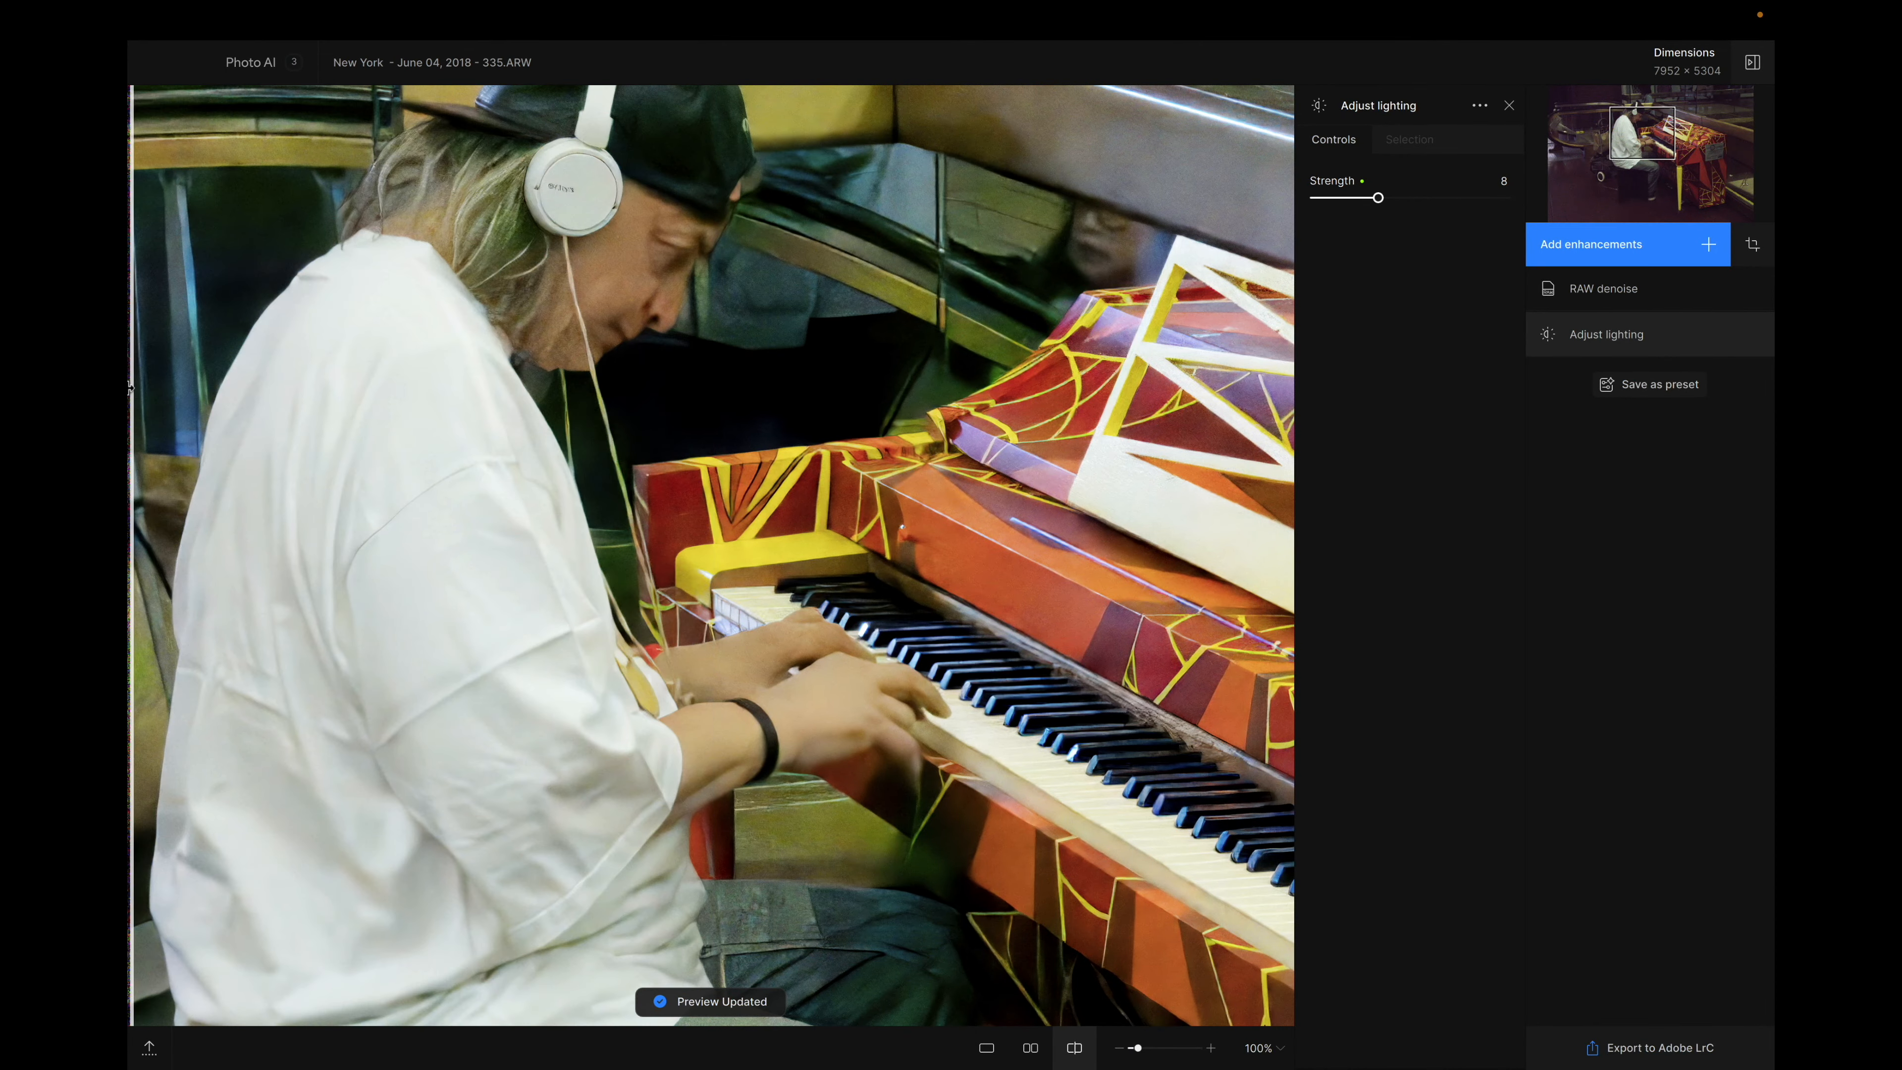
{"action": "left_click", "coordinate": [1508, 105]}
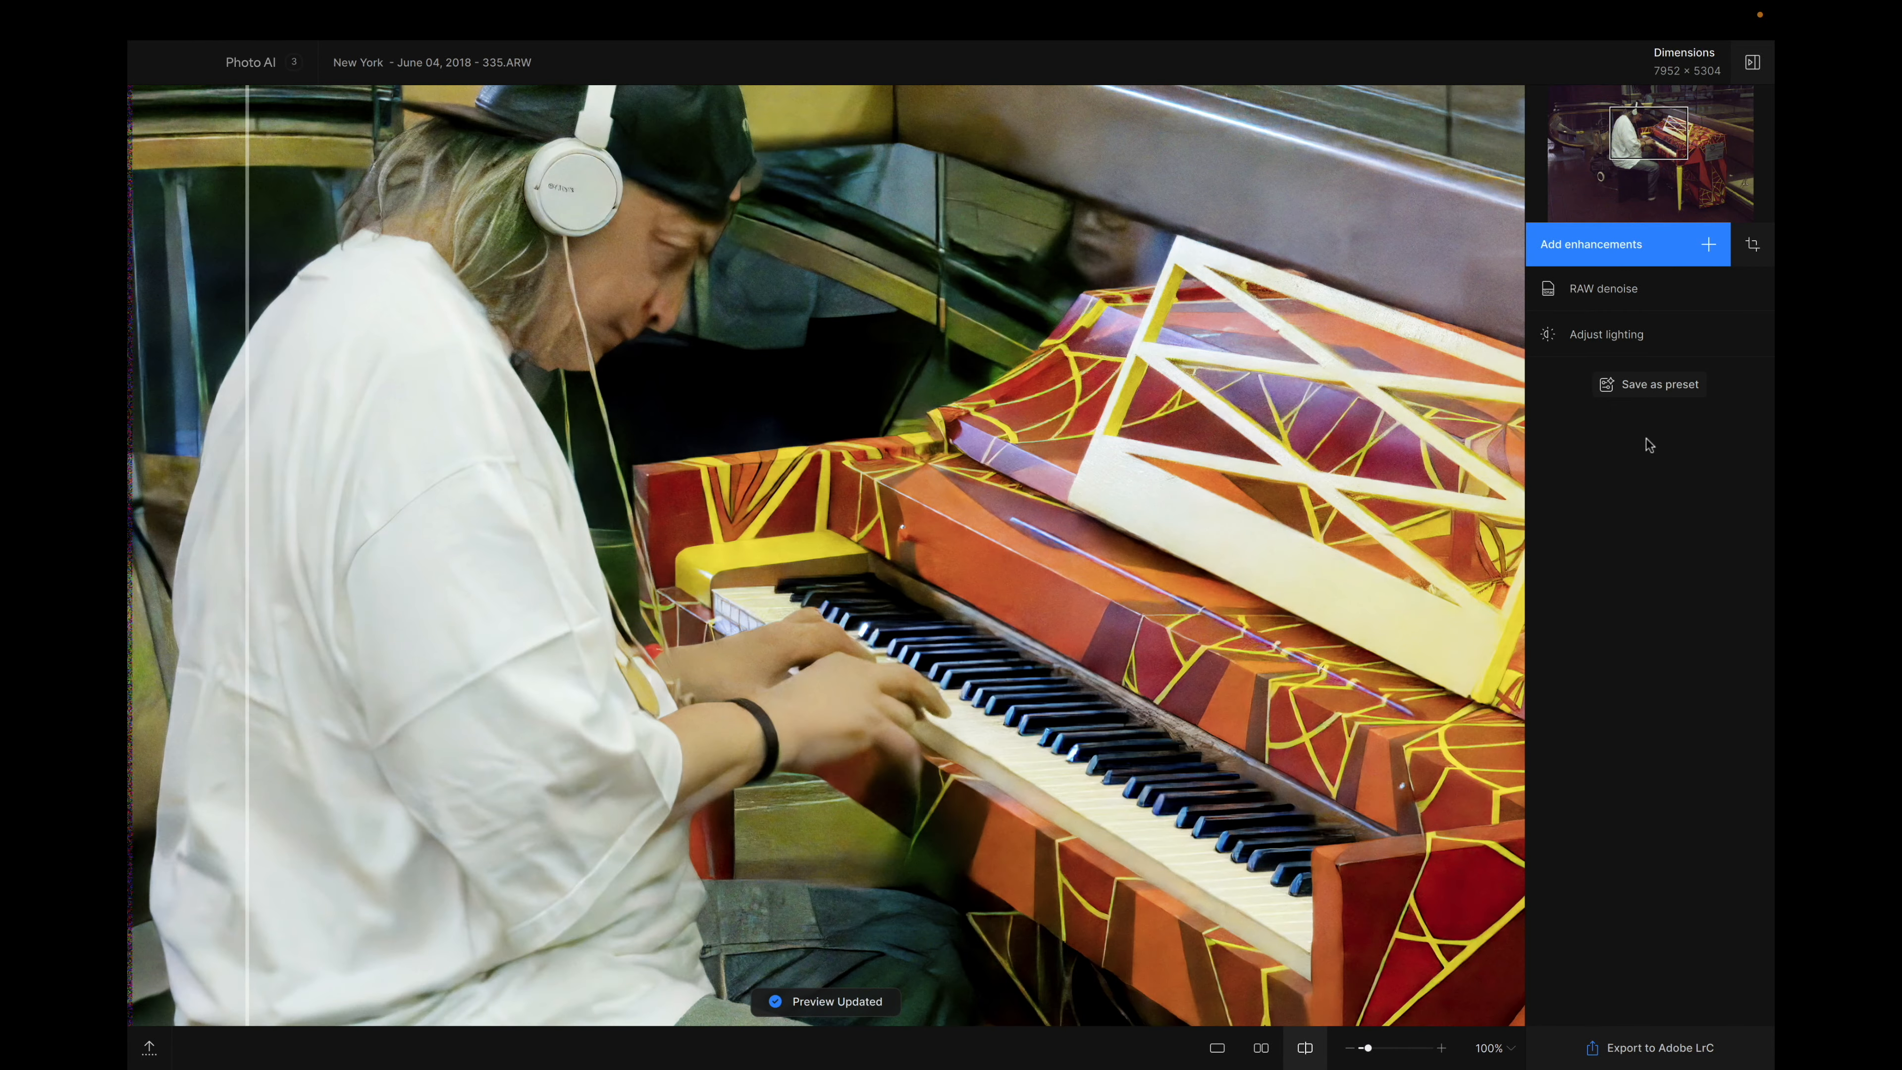
Add a Balance color enhancement, check its selection settings, and reveal the enhanced photo across the split view.
{"action": "left_click", "coordinate": [1708, 246]}
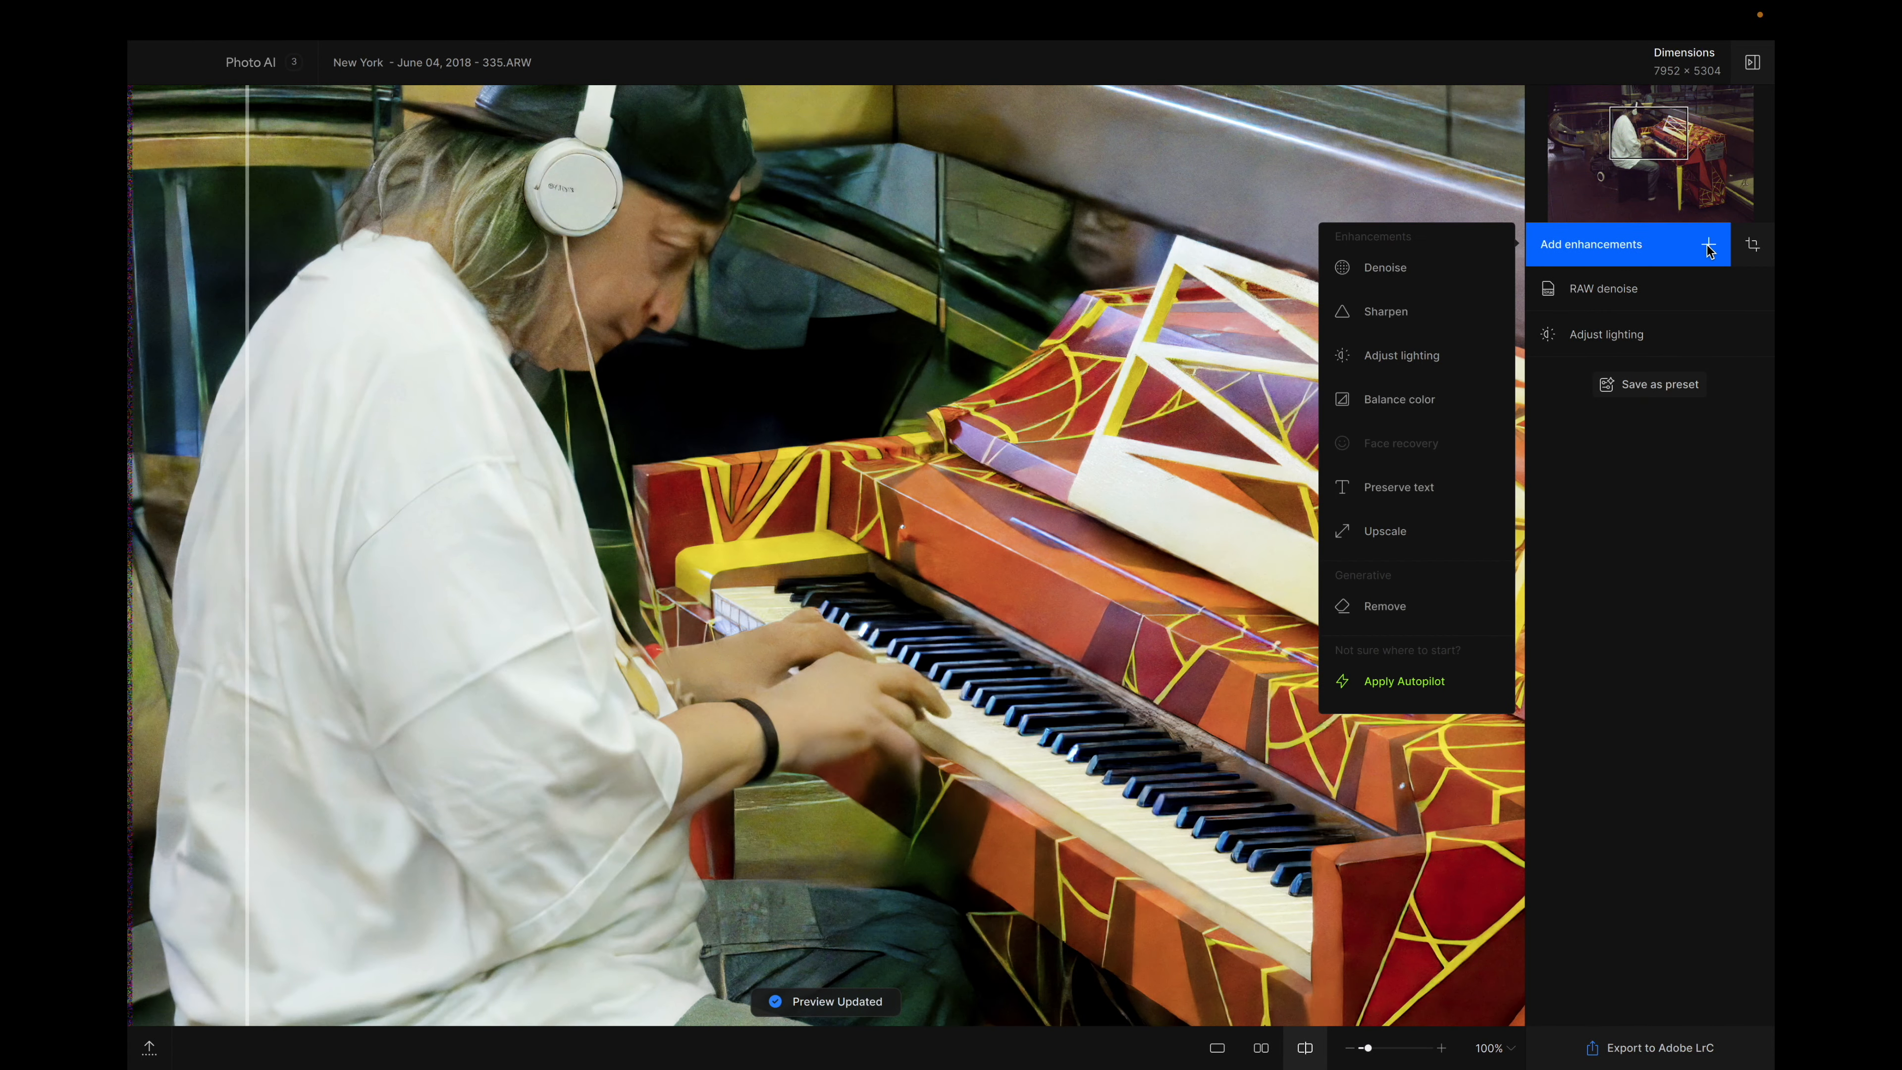
{"action": "left_click", "coordinate": [1398, 399]}
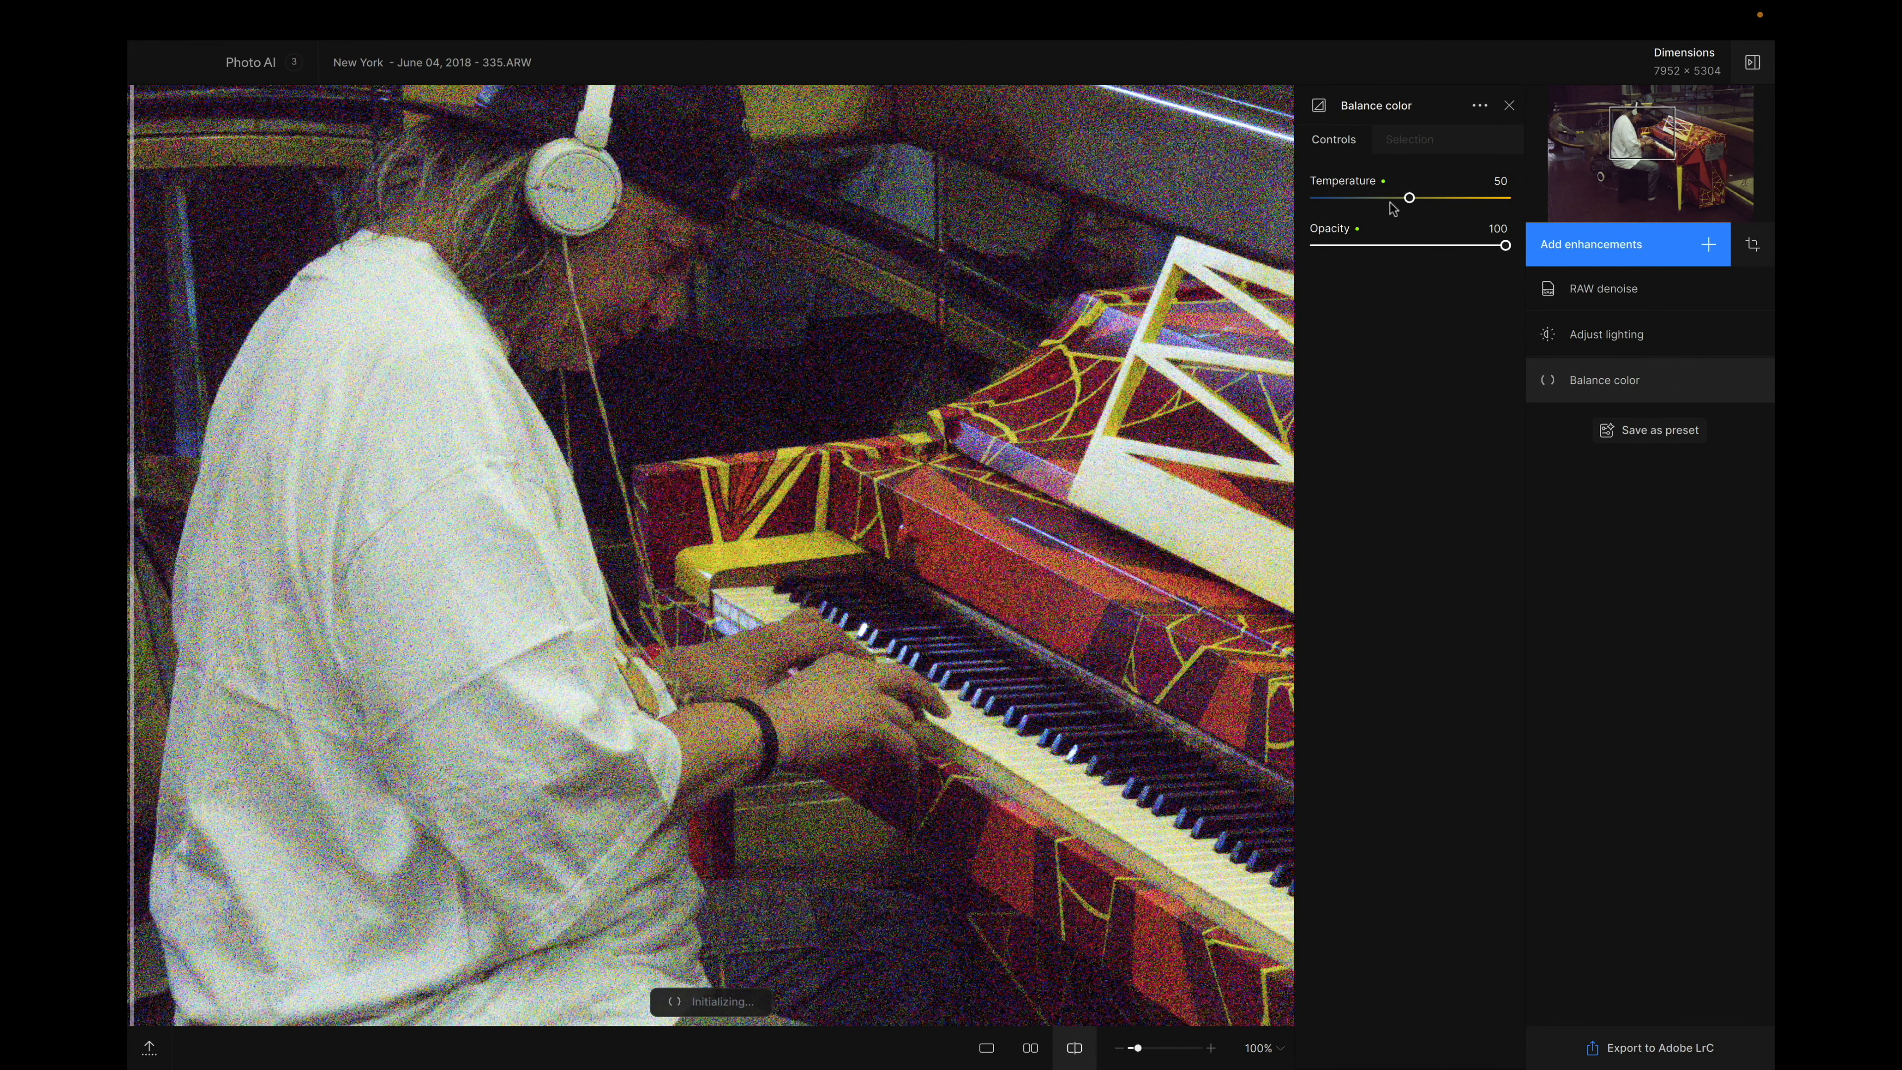
{"action": "left_click", "coordinate": [1428, 148]}
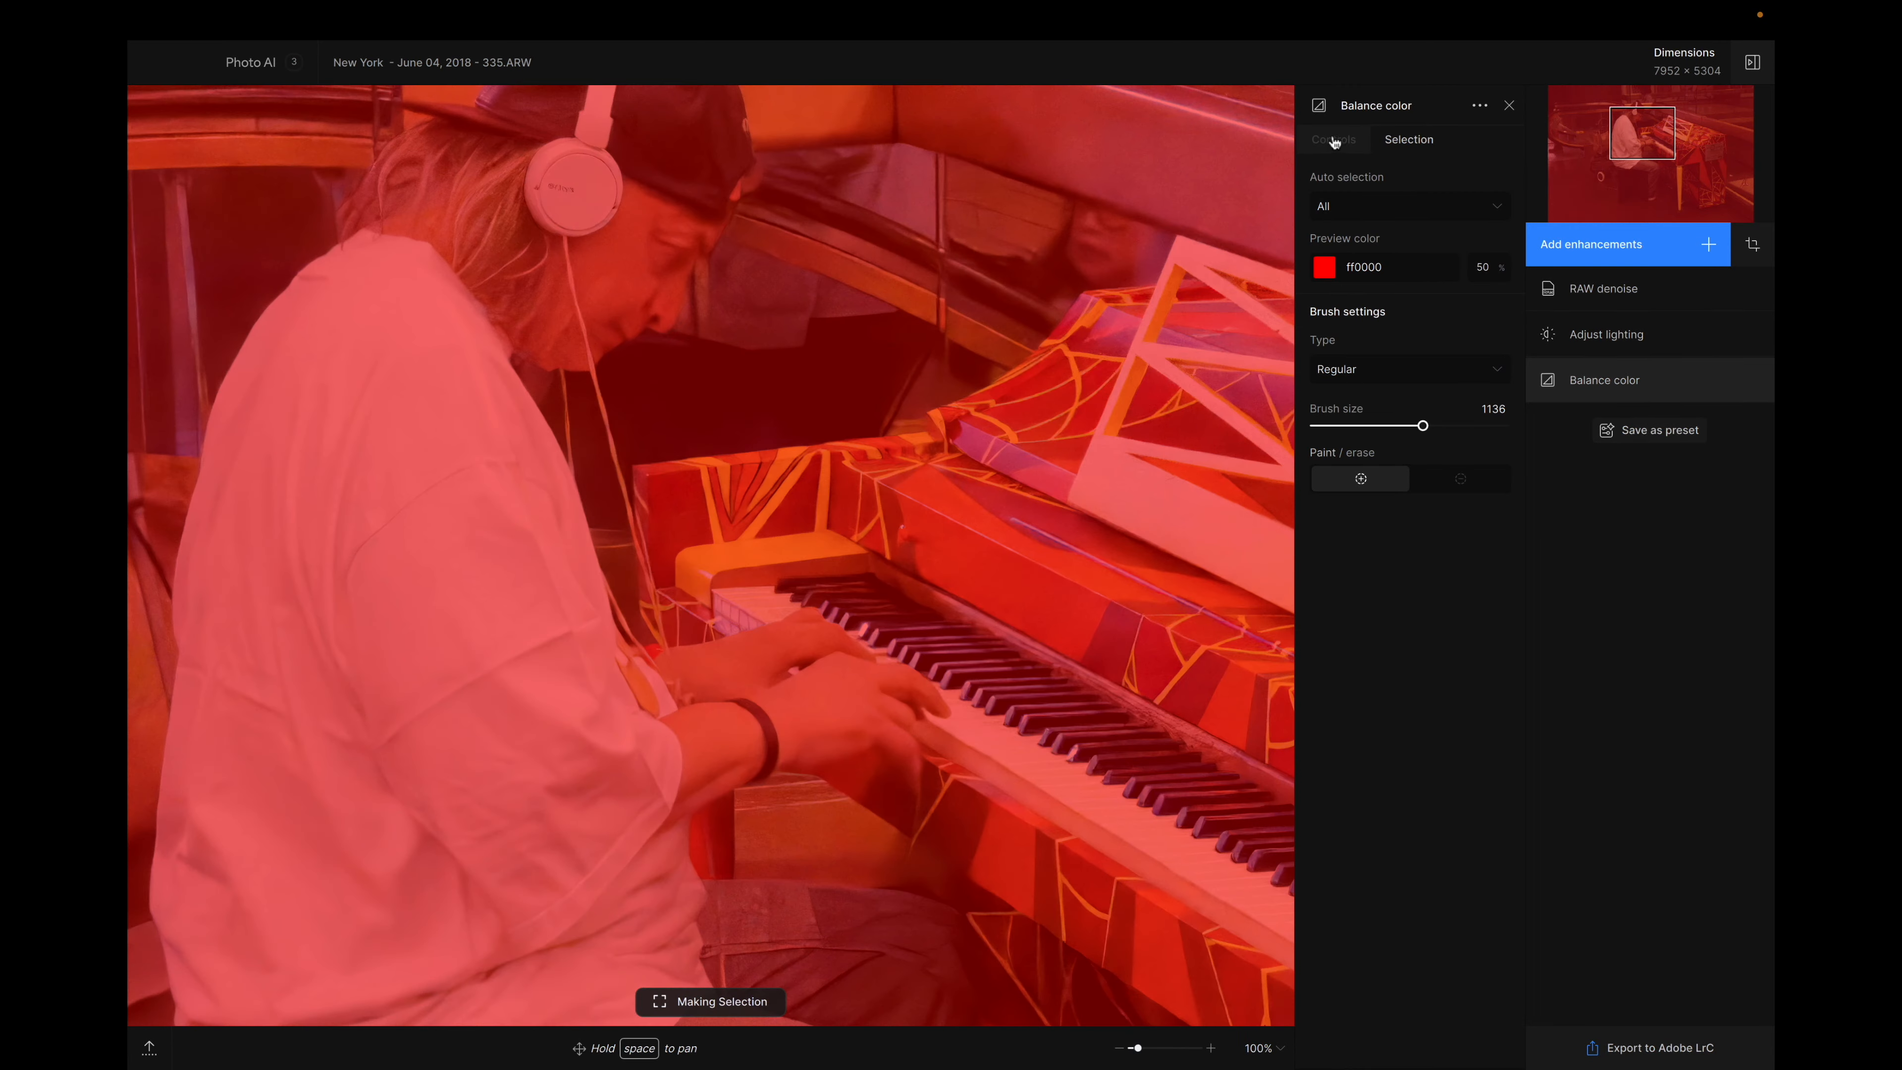
{"action": "left_click", "coordinate": [1334, 141]}
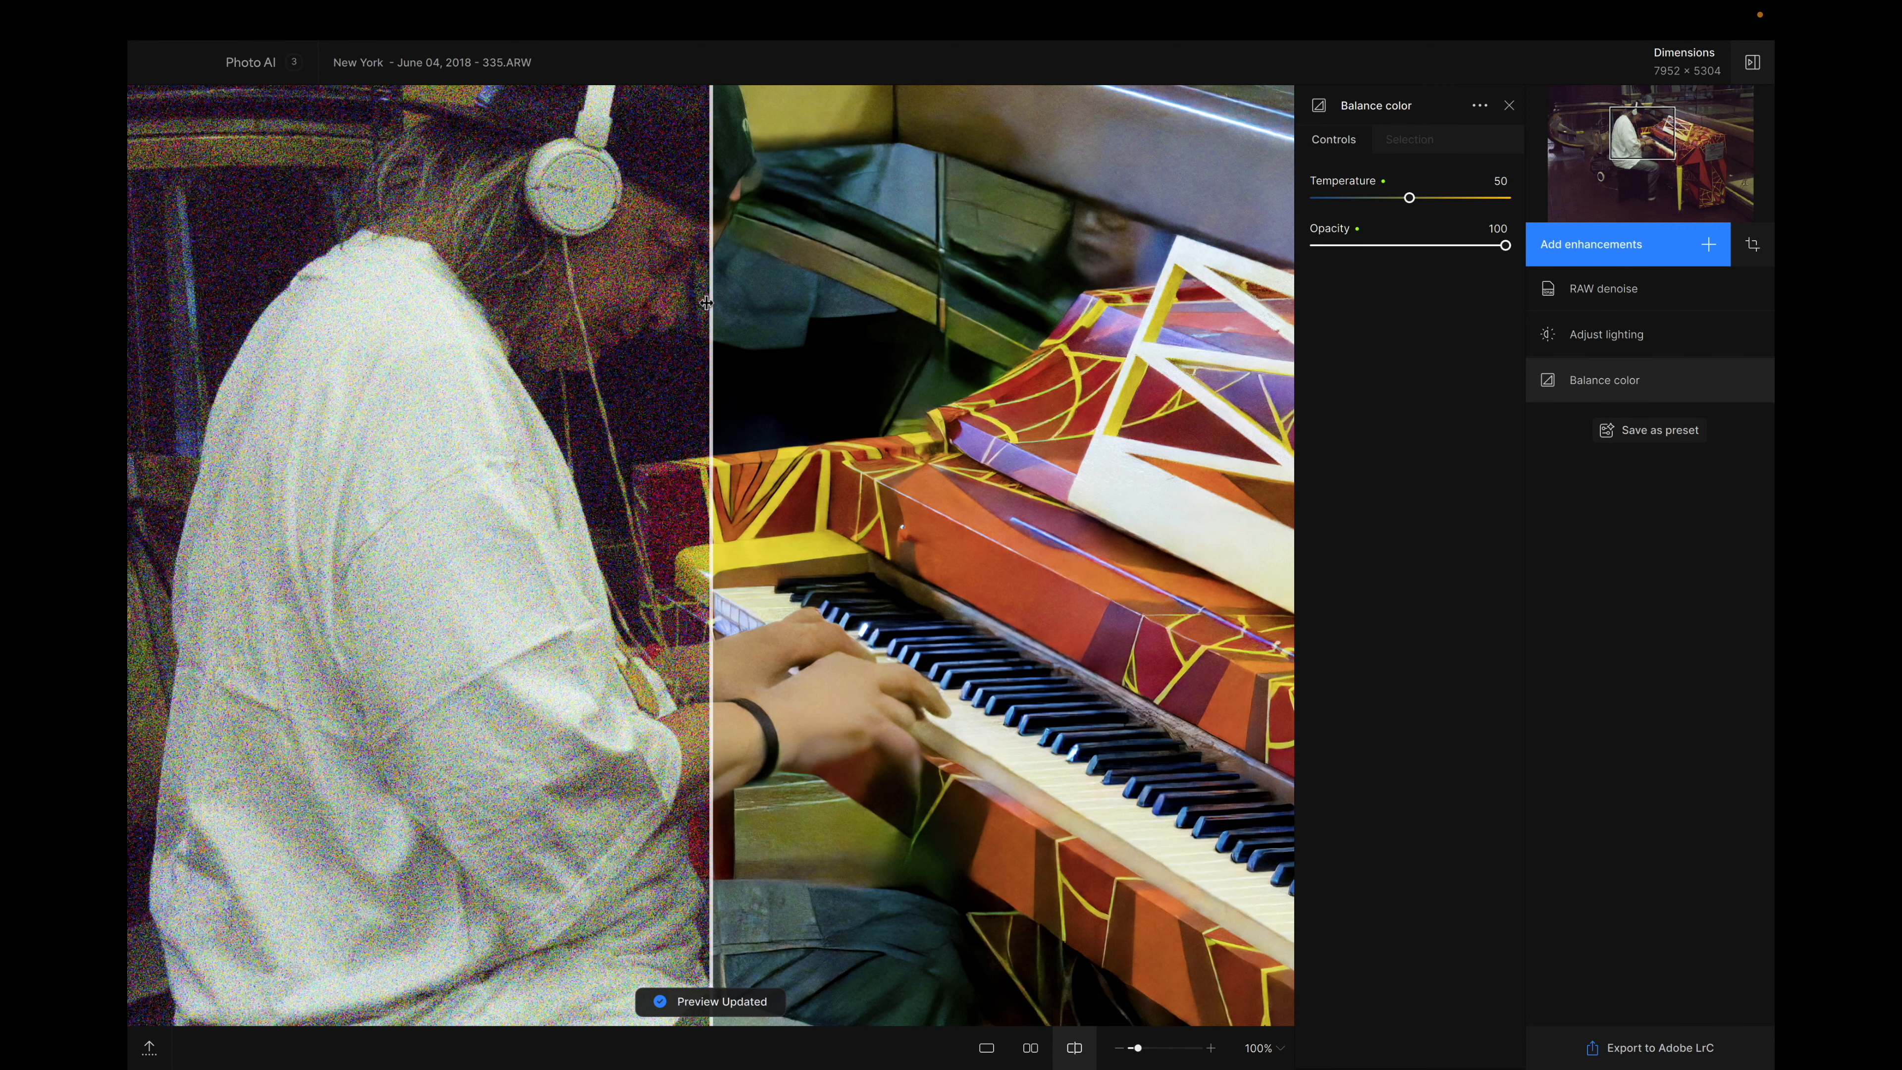
{"action": "left_click_drag", "start_coordinate": [701, 301], "coordinate": [133, 308]}
Set Balance color to temperature 50 and opacity 76, and place it above Adjust lighting in the enhancement order.
{"action": "left_click", "coordinate": [1453, 199]}
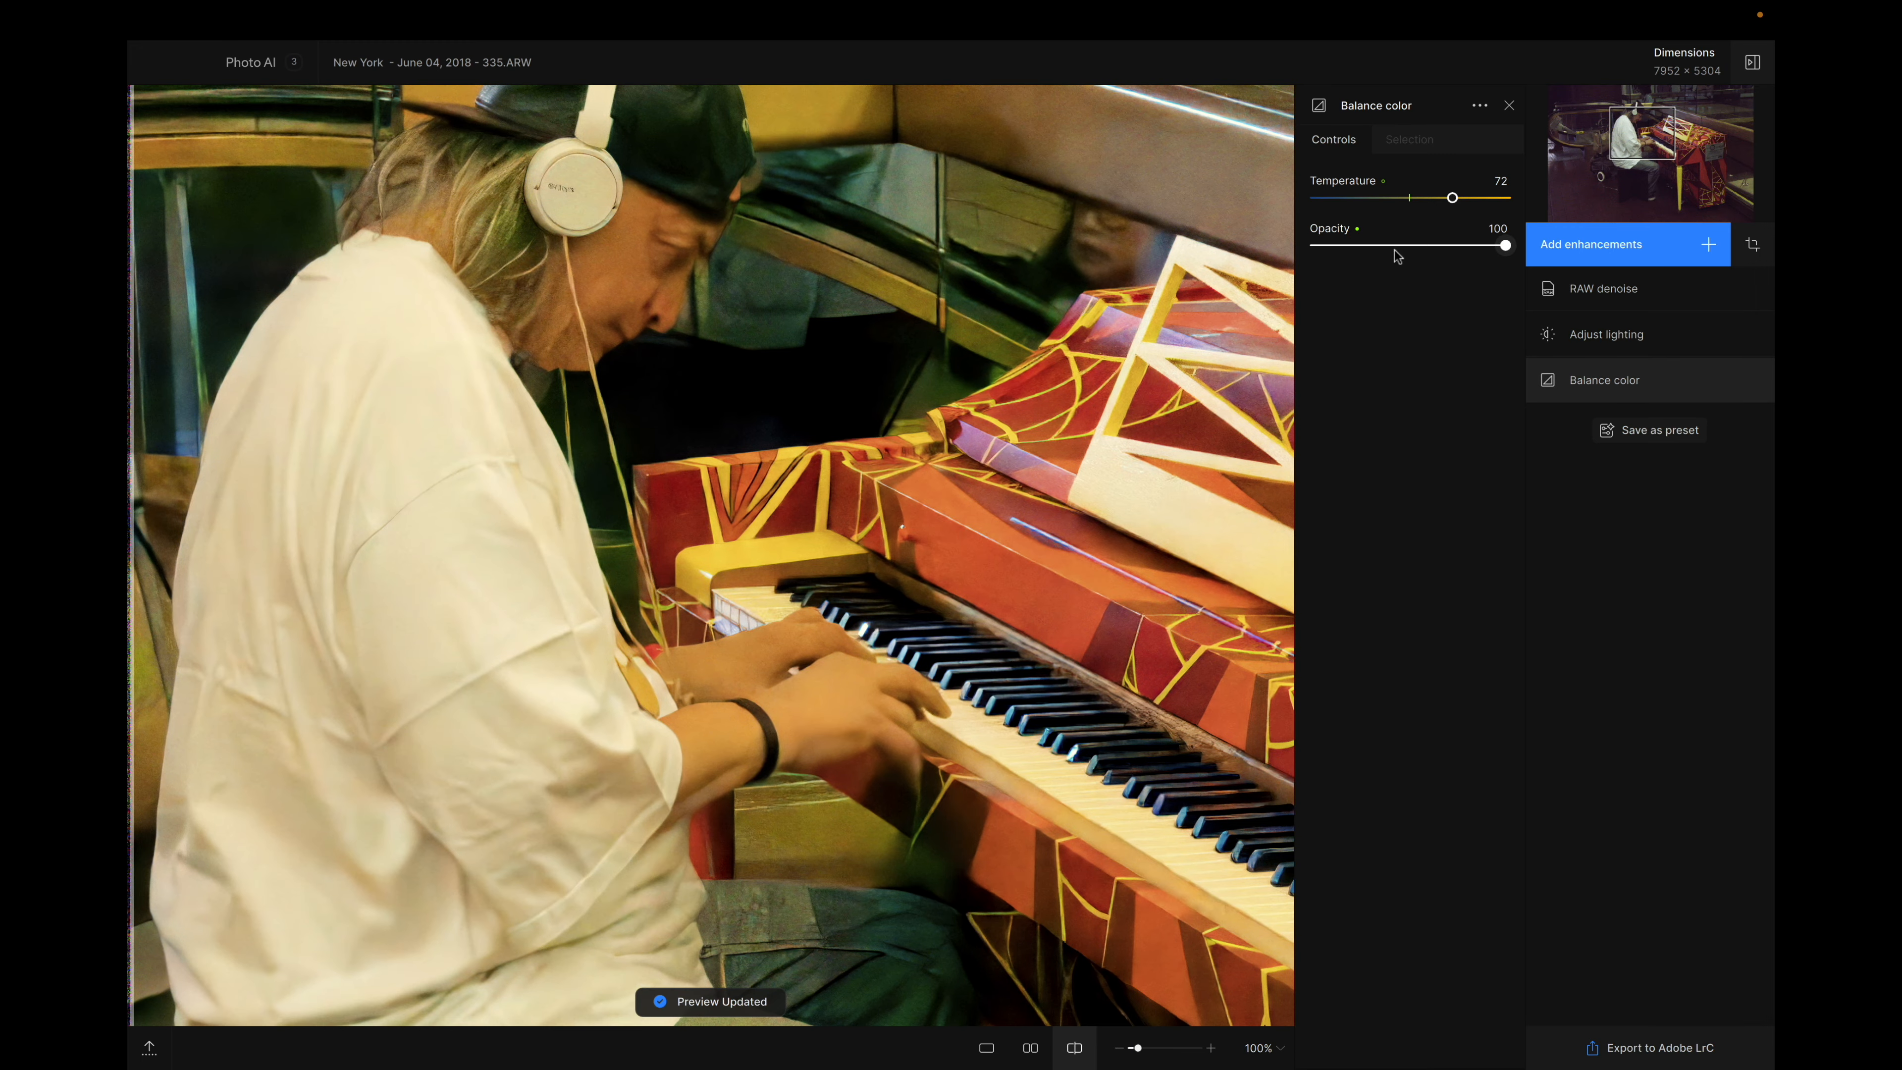
{"action": "left_click", "coordinate": [1405, 246]}
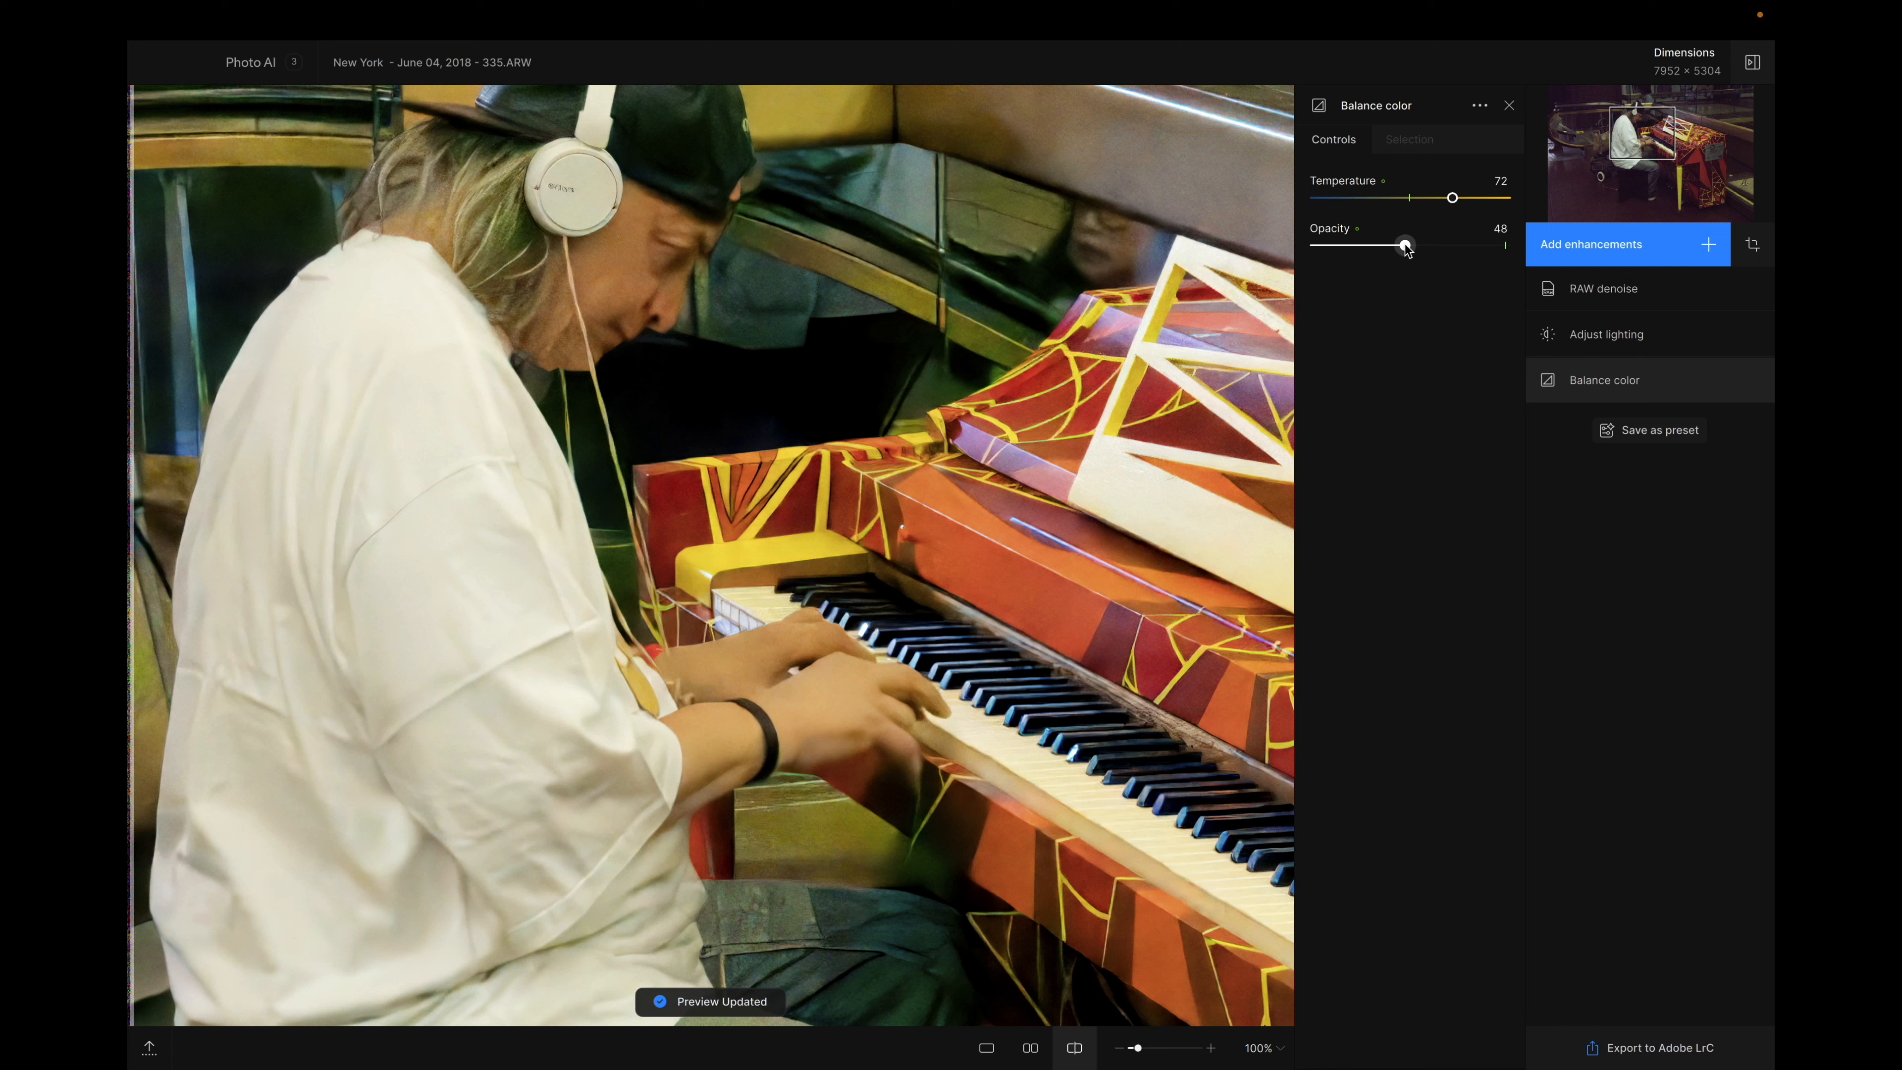
{"action": "left_click_drag", "start_coordinate": [1405, 245], "coordinate": [1409, 201]}
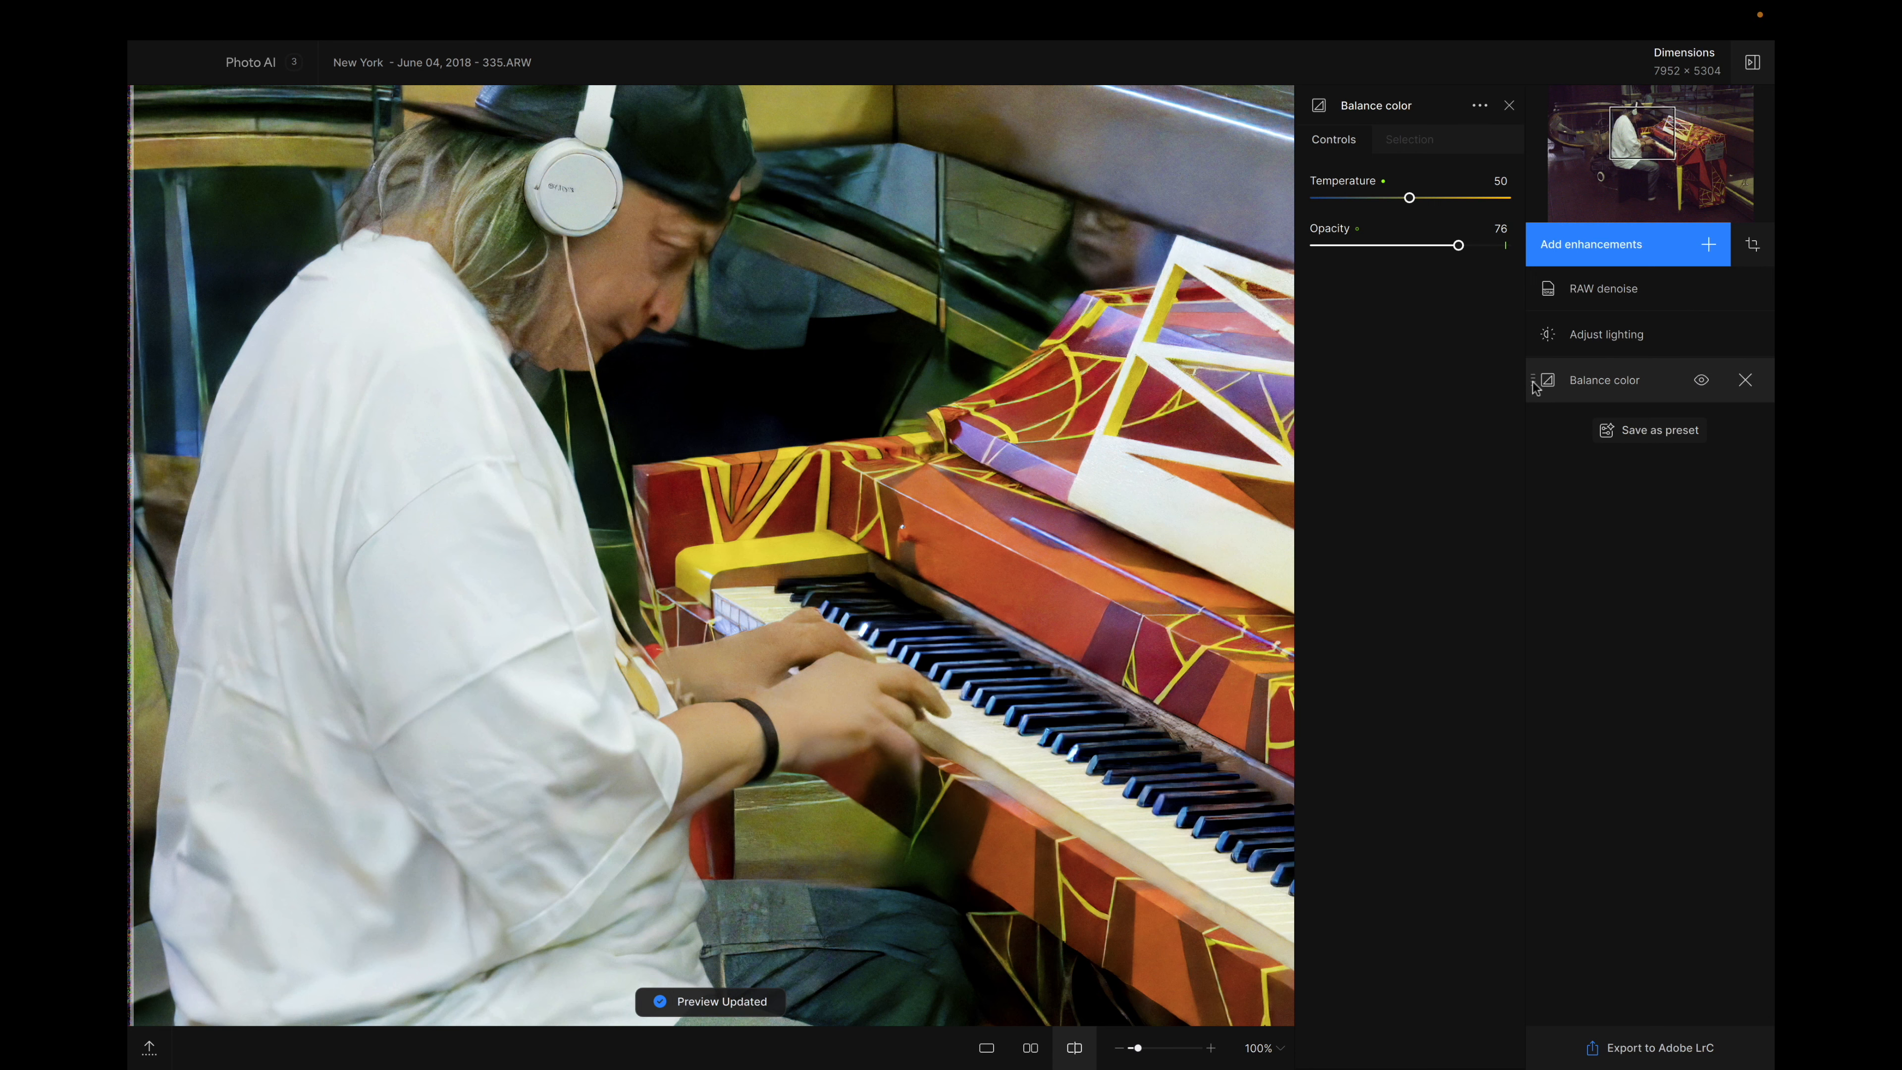
{"action": "left_click_drag", "start_coordinate": [1537, 381], "coordinate": [1535, 328]}
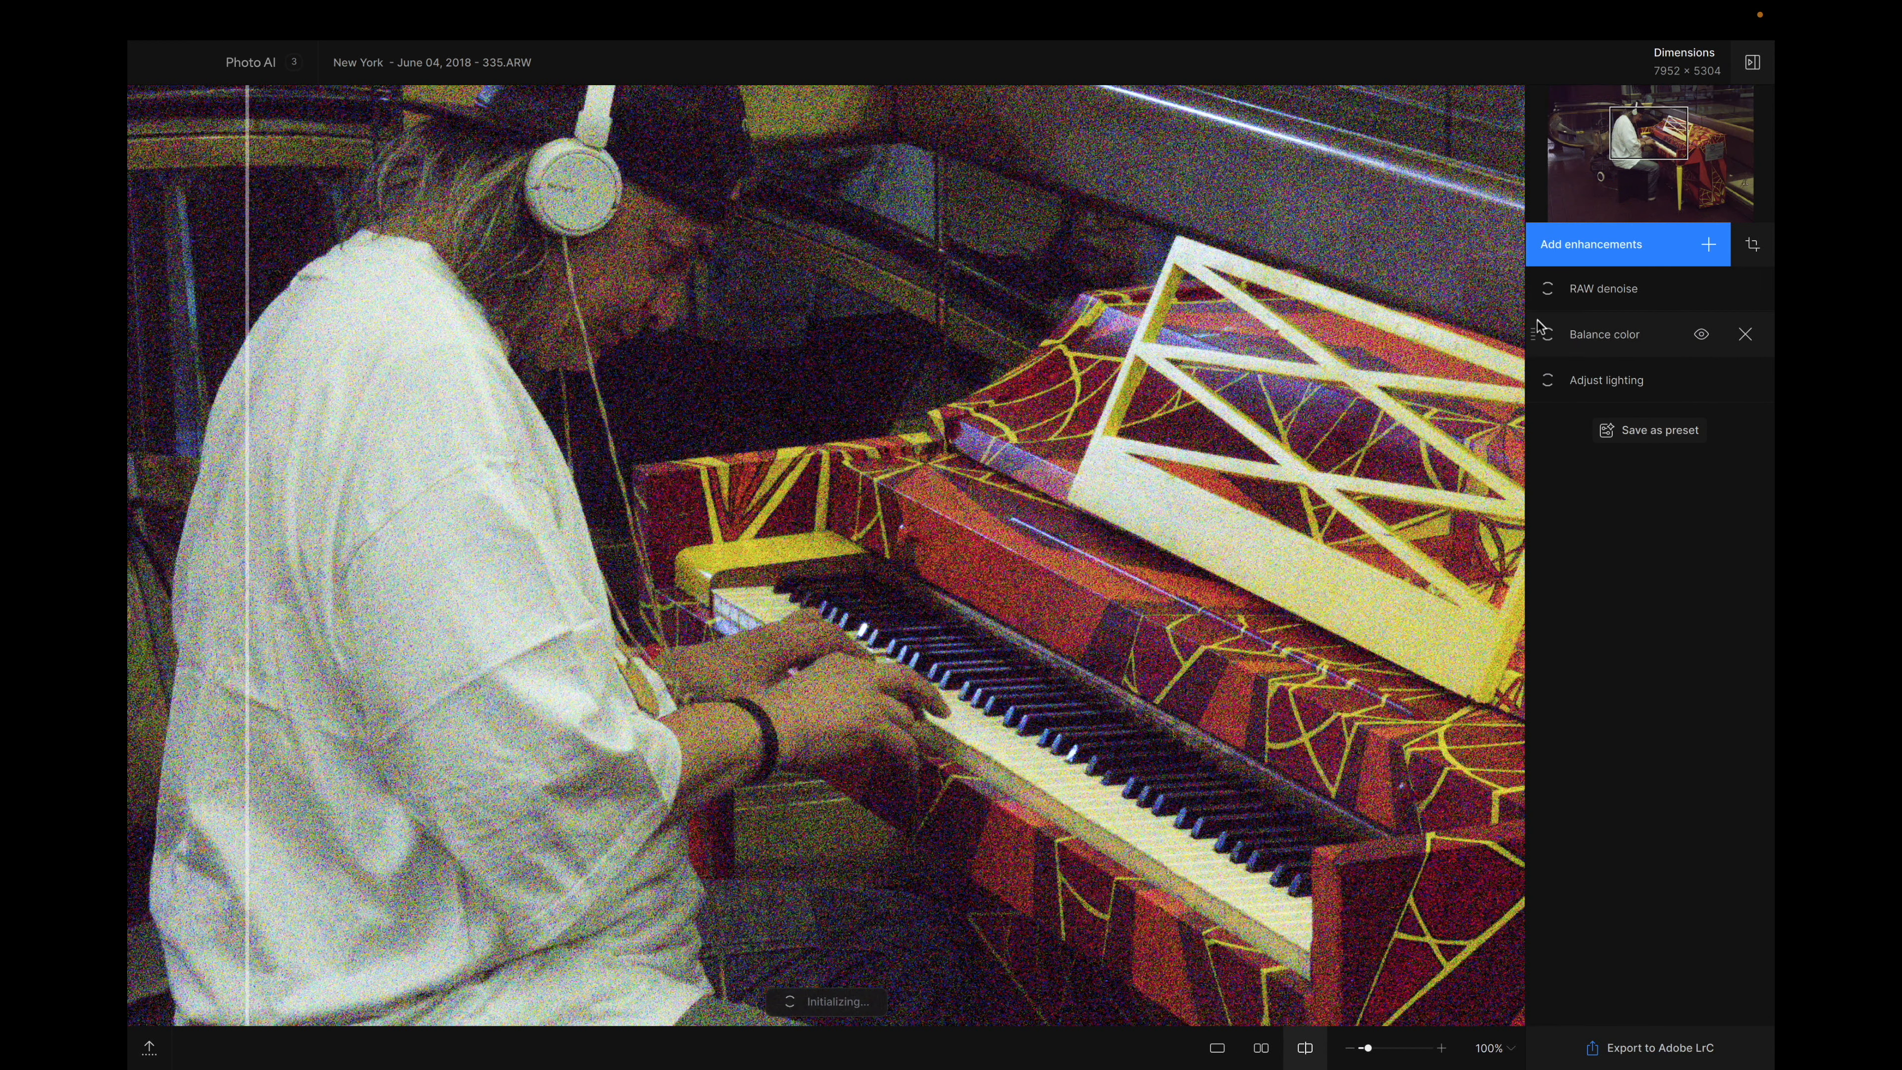
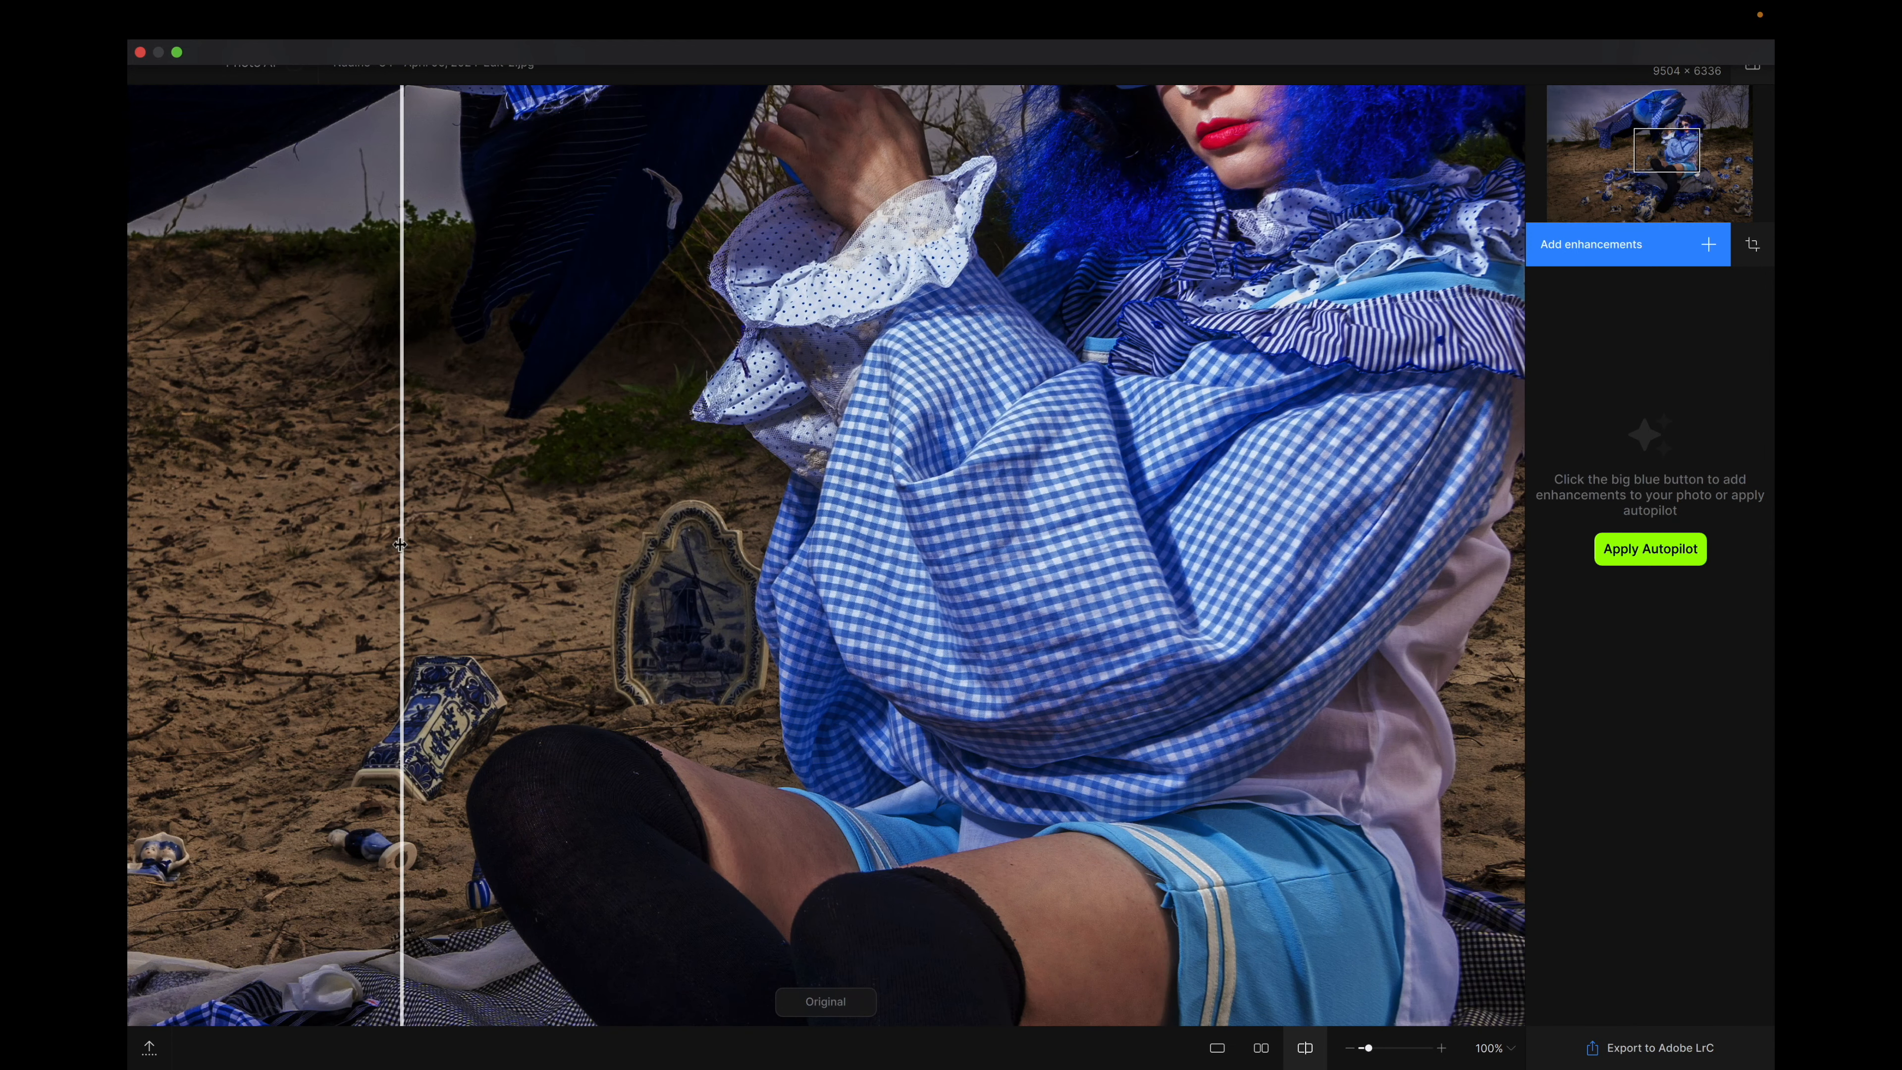
Look over the clothing and face in the blue-haired woman's photo and apply Autopilot to it.
{"action": "left_click_drag", "start_coordinate": [399, 545], "coordinate": [194, 644]}
{"action": "scroll", "coordinate": [599, 634], "scroll_direction": "down", "scroll_amount": 5}
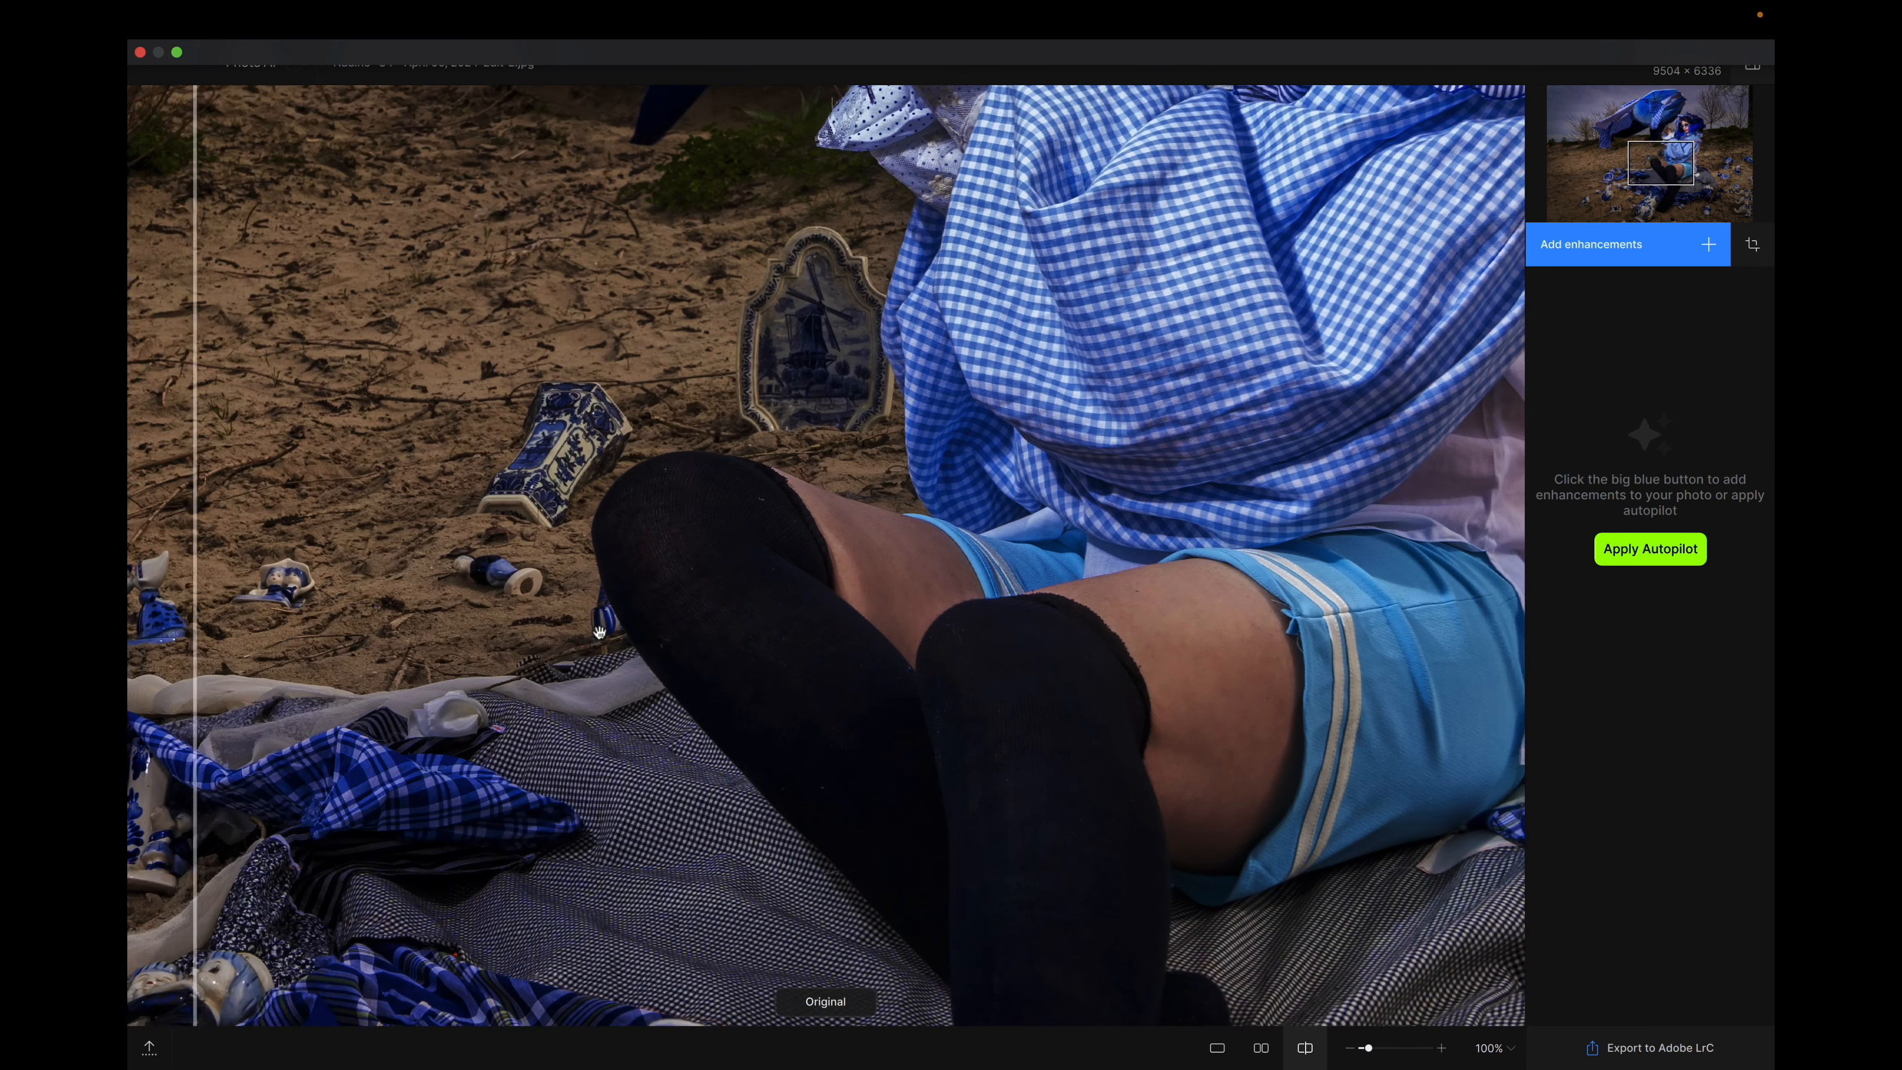
{"action": "scroll", "coordinate": [699, 414], "scroll_direction": "left", "scroll_amount": 4}
{"action": "scroll", "coordinate": [699, 414], "scroll_direction": "up", "scroll_amount": 5}
{"action": "scroll", "coordinate": [699, 414], "scroll_direction": "right", "scroll_amount": 6}
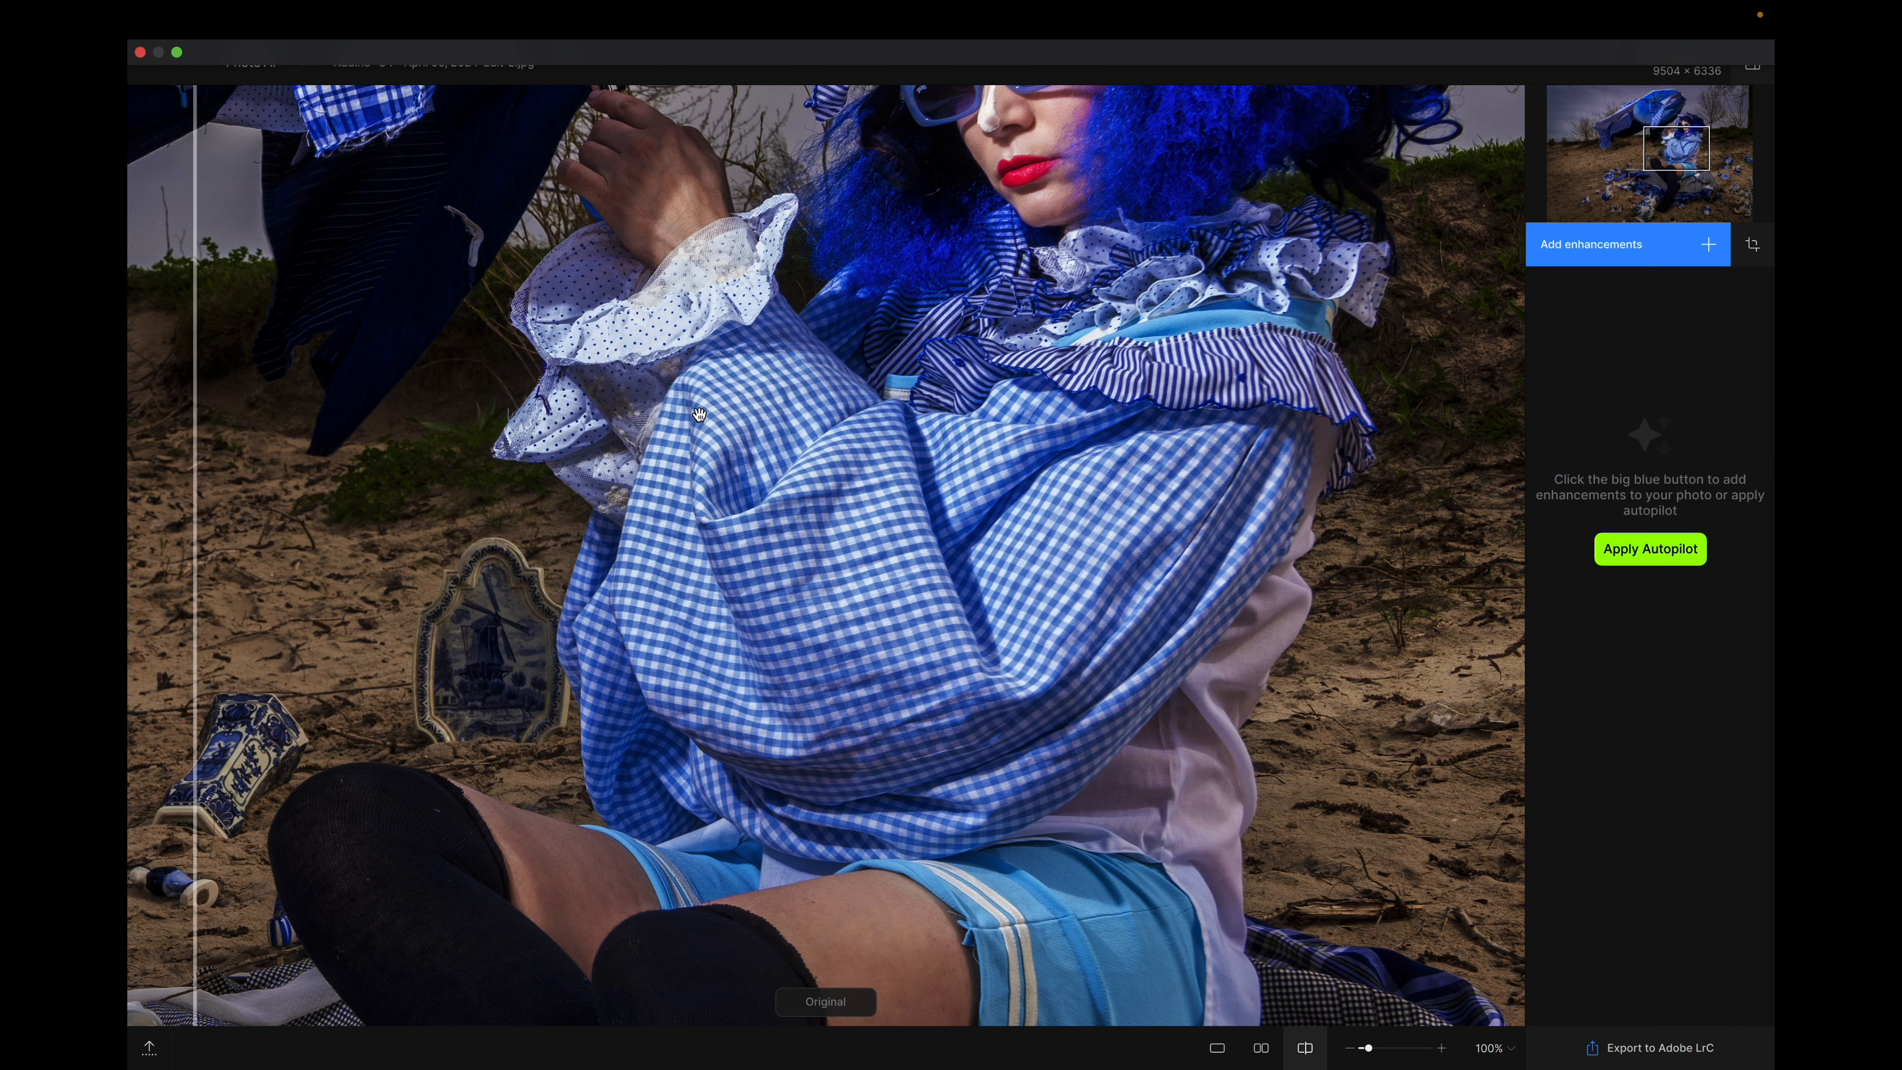
{"action": "scroll", "coordinate": [1307, 107], "scroll_direction": "up", "scroll_amount": 3}
{"action": "scroll", "coordinate": [1306, 107], "scroll_direction": "right", "scroll_amount": 1}
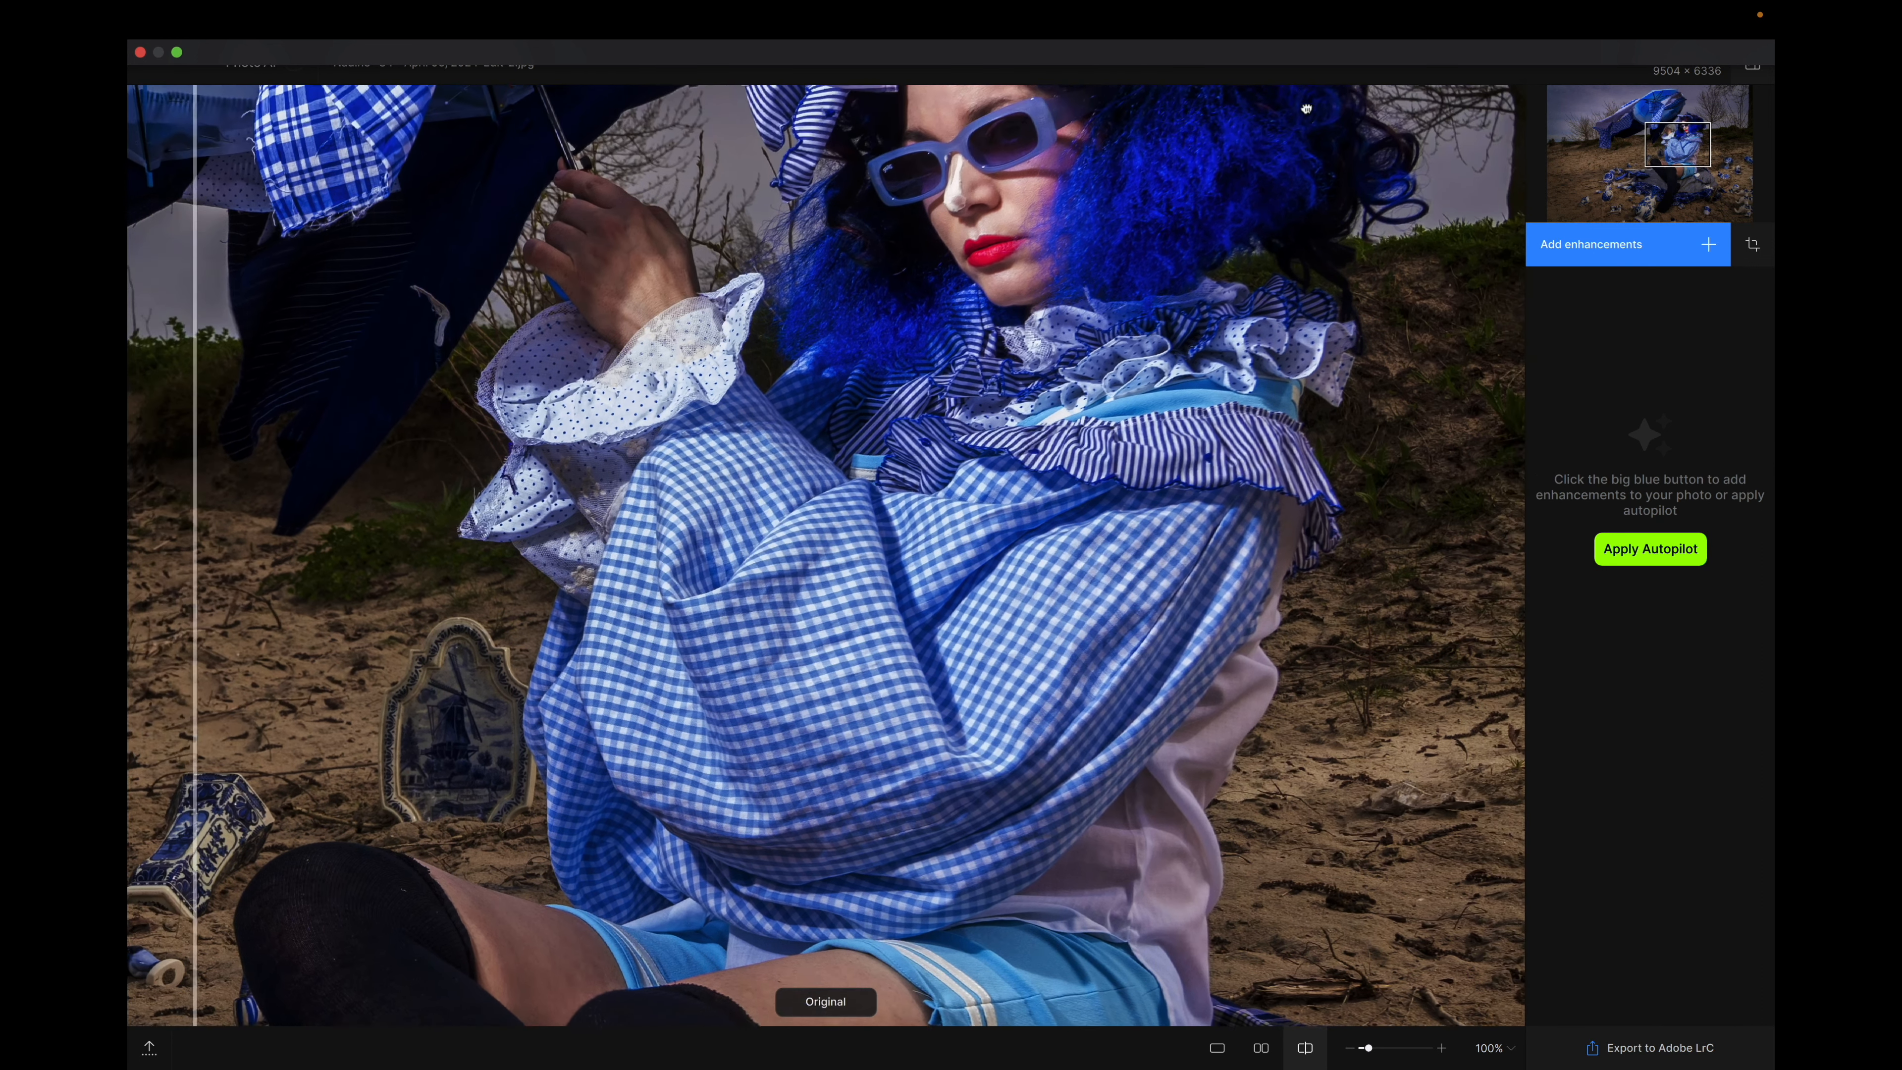
{"action": "left_click", "coordinate": [1644, 558]}
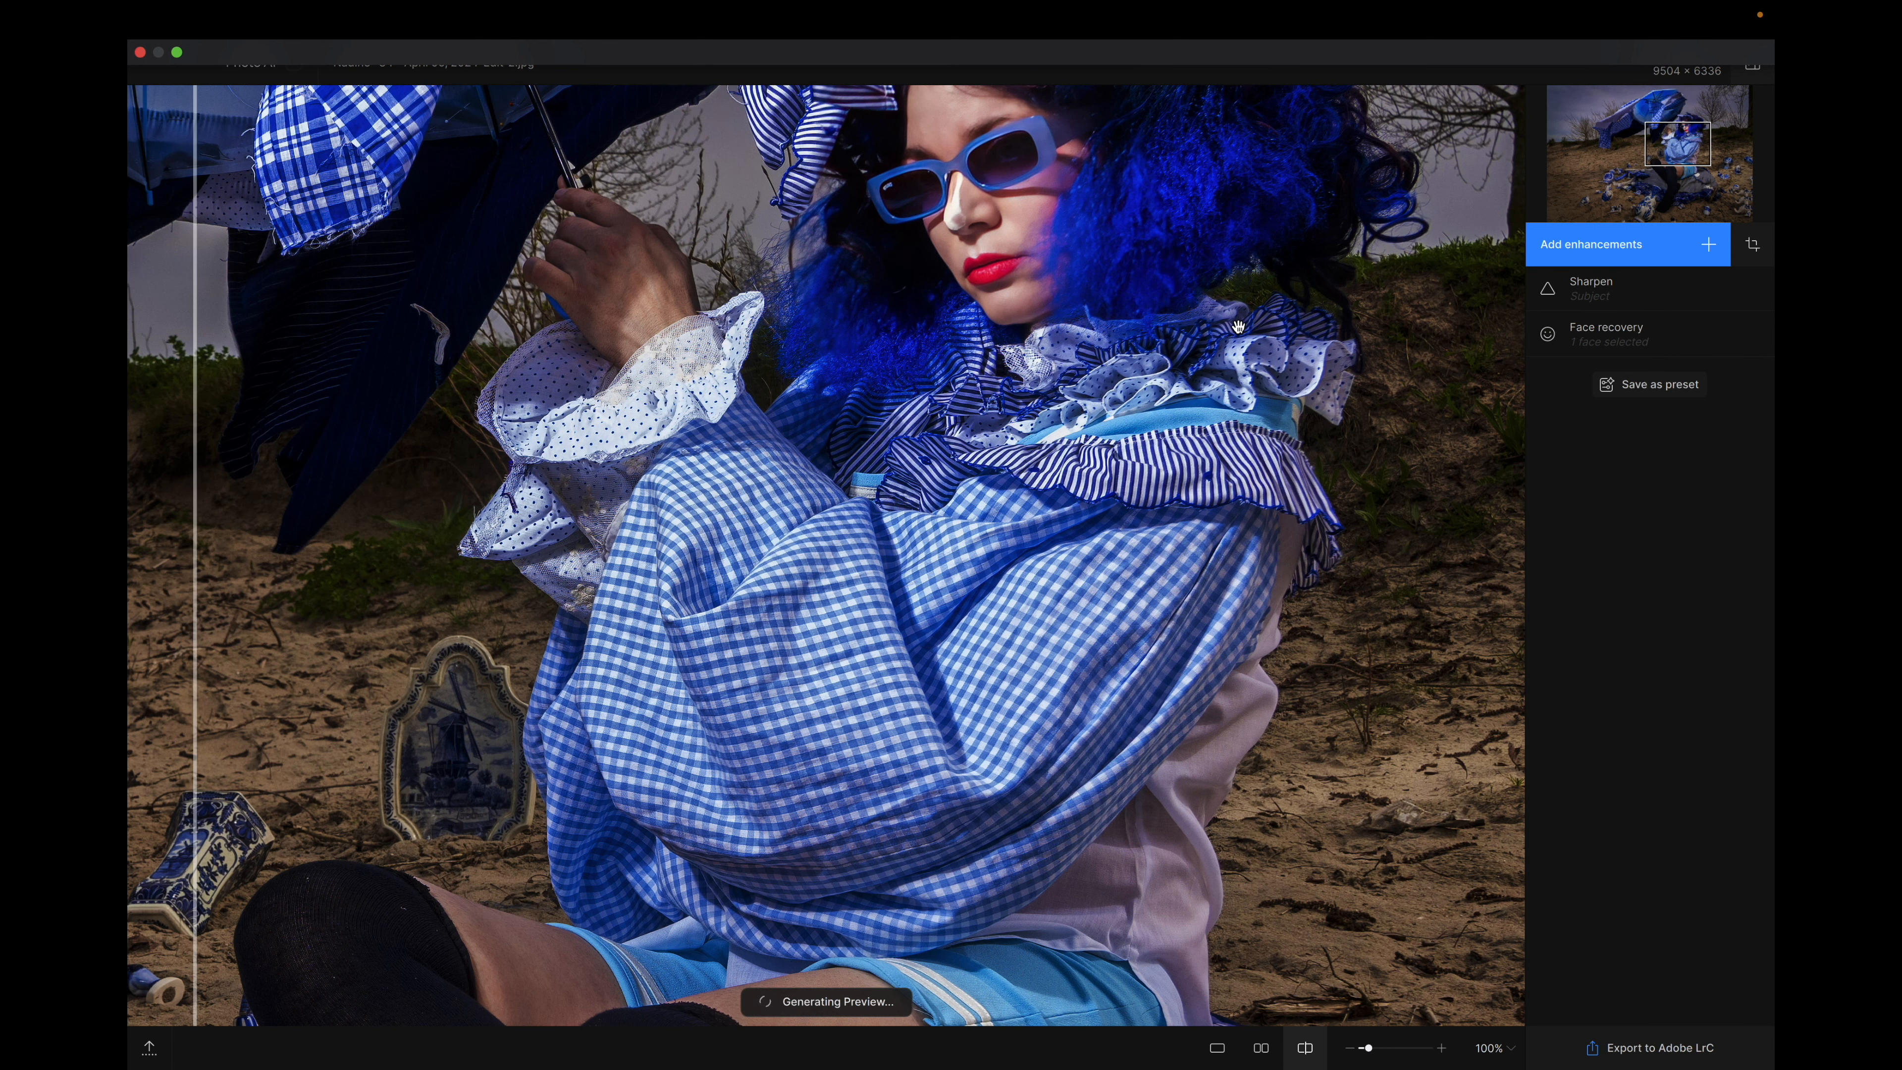
Compare the original and Autopilot-enhanced versions of the woman's face and hair with the split-view divider.
{"action": "scroll", "coordinate": [1237, 326], "scroll_direction": "up", "scroll_amount": 7}
{"action": "scroll", "coordinate": [1237, 327], "scroll_direction": "right", "scroll_amount": 2}
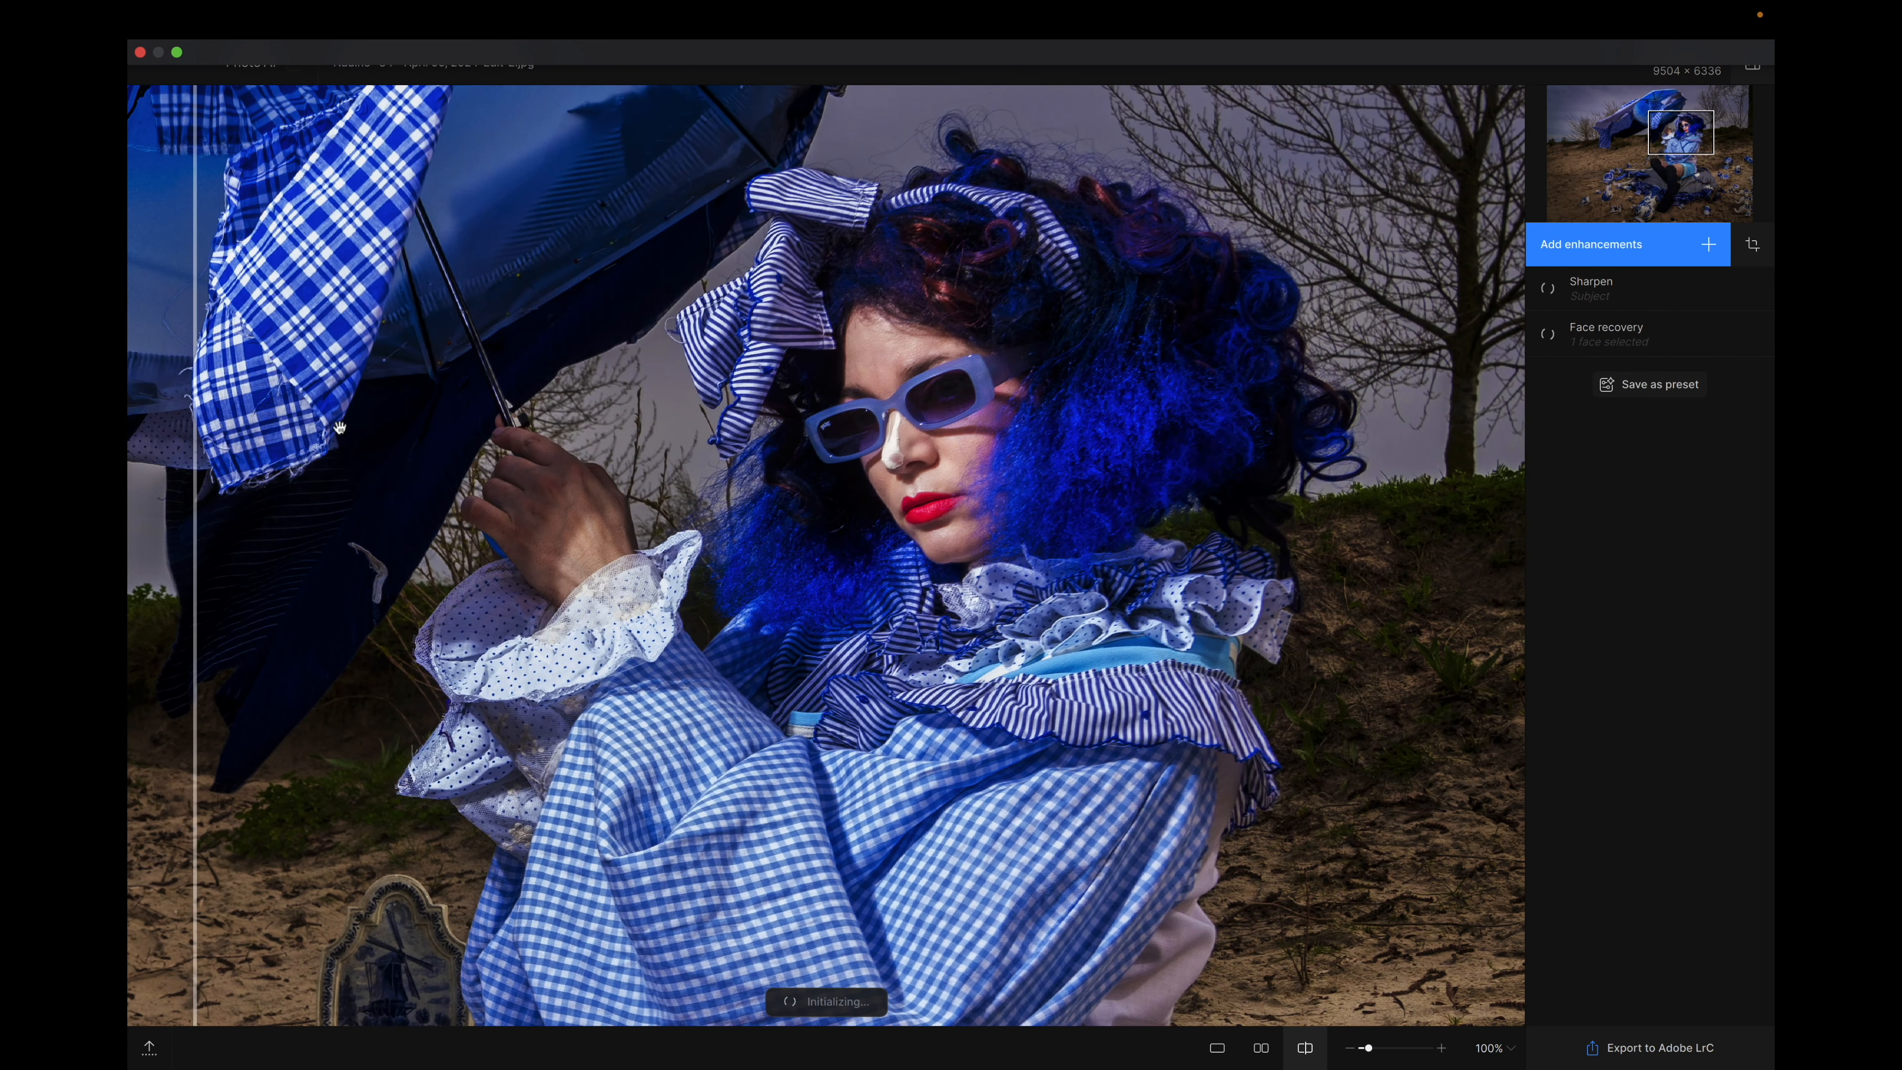
{"action": "left_click_drag", "start_coordinate": [197, 428], "coordinate": [1238, 411]}
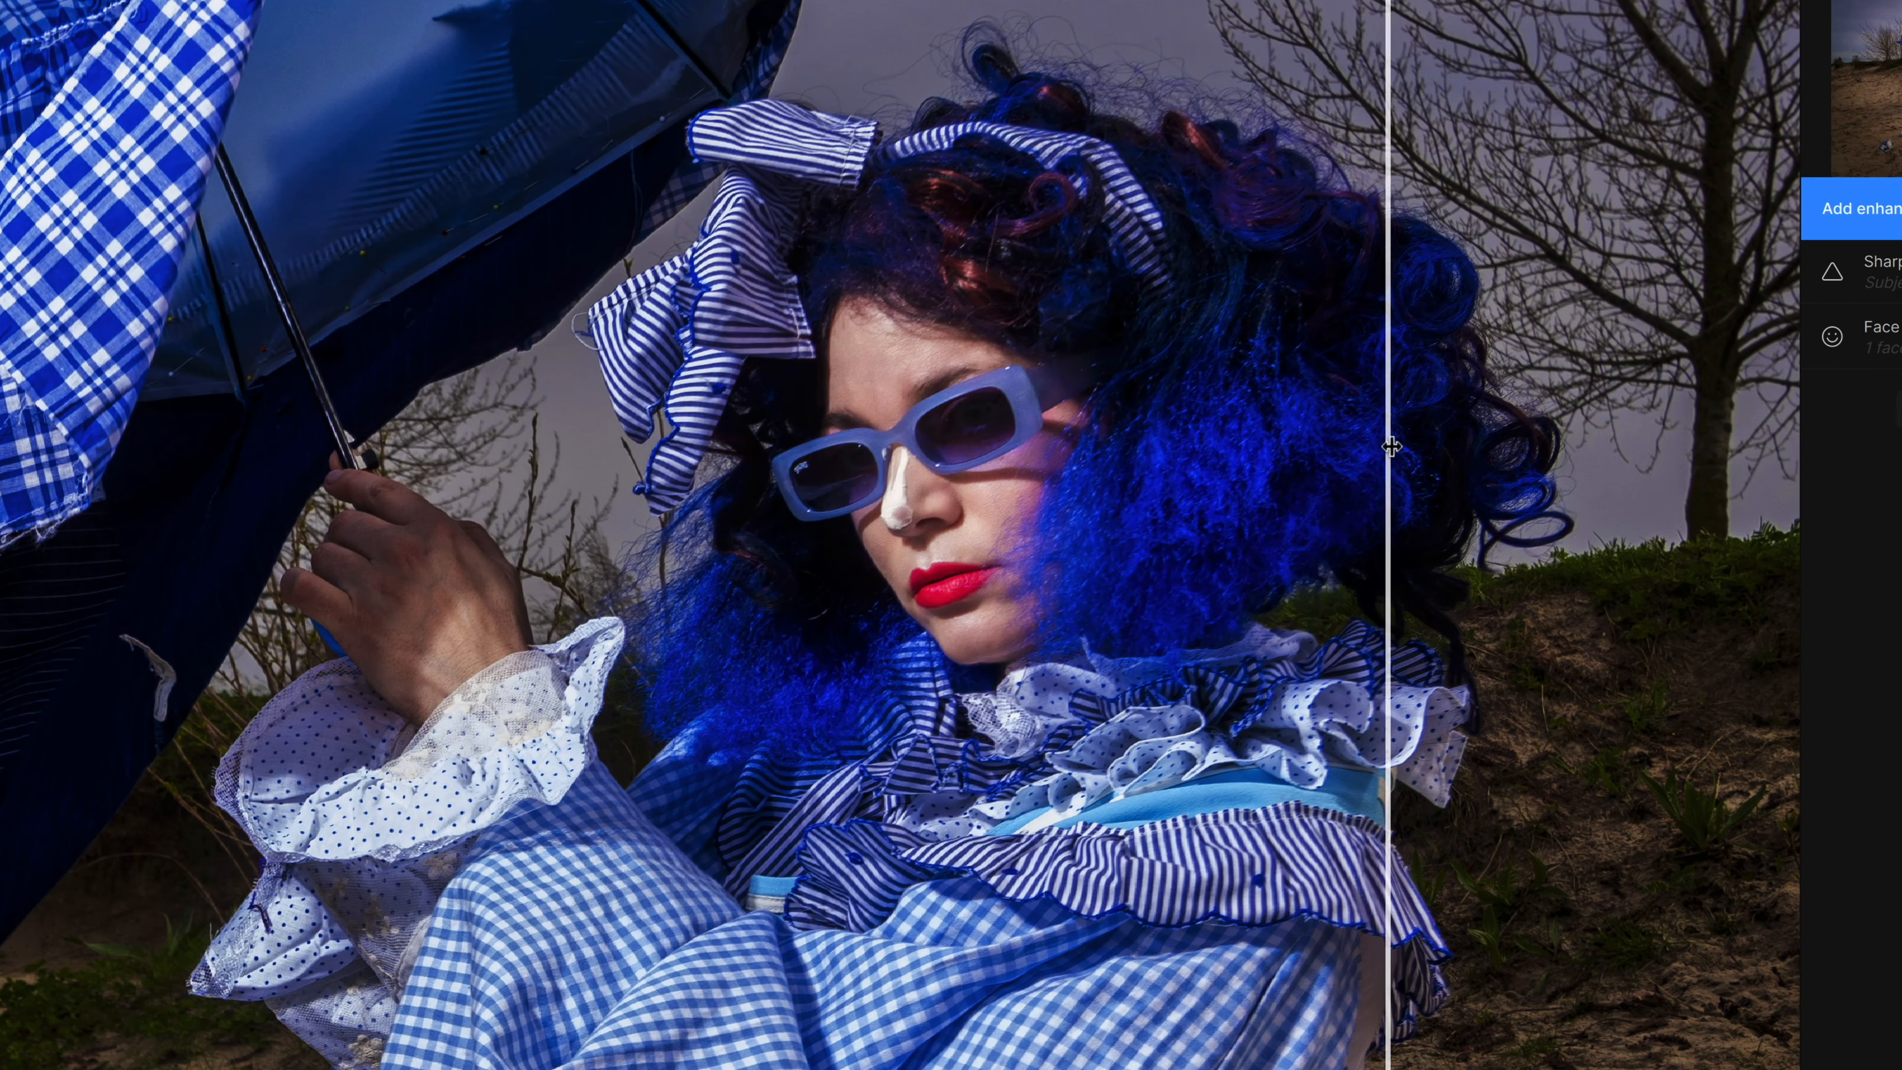
{"action": "left_click_drag", "start_coordinate": [1391, 447], "coordinate": [481, 387]}
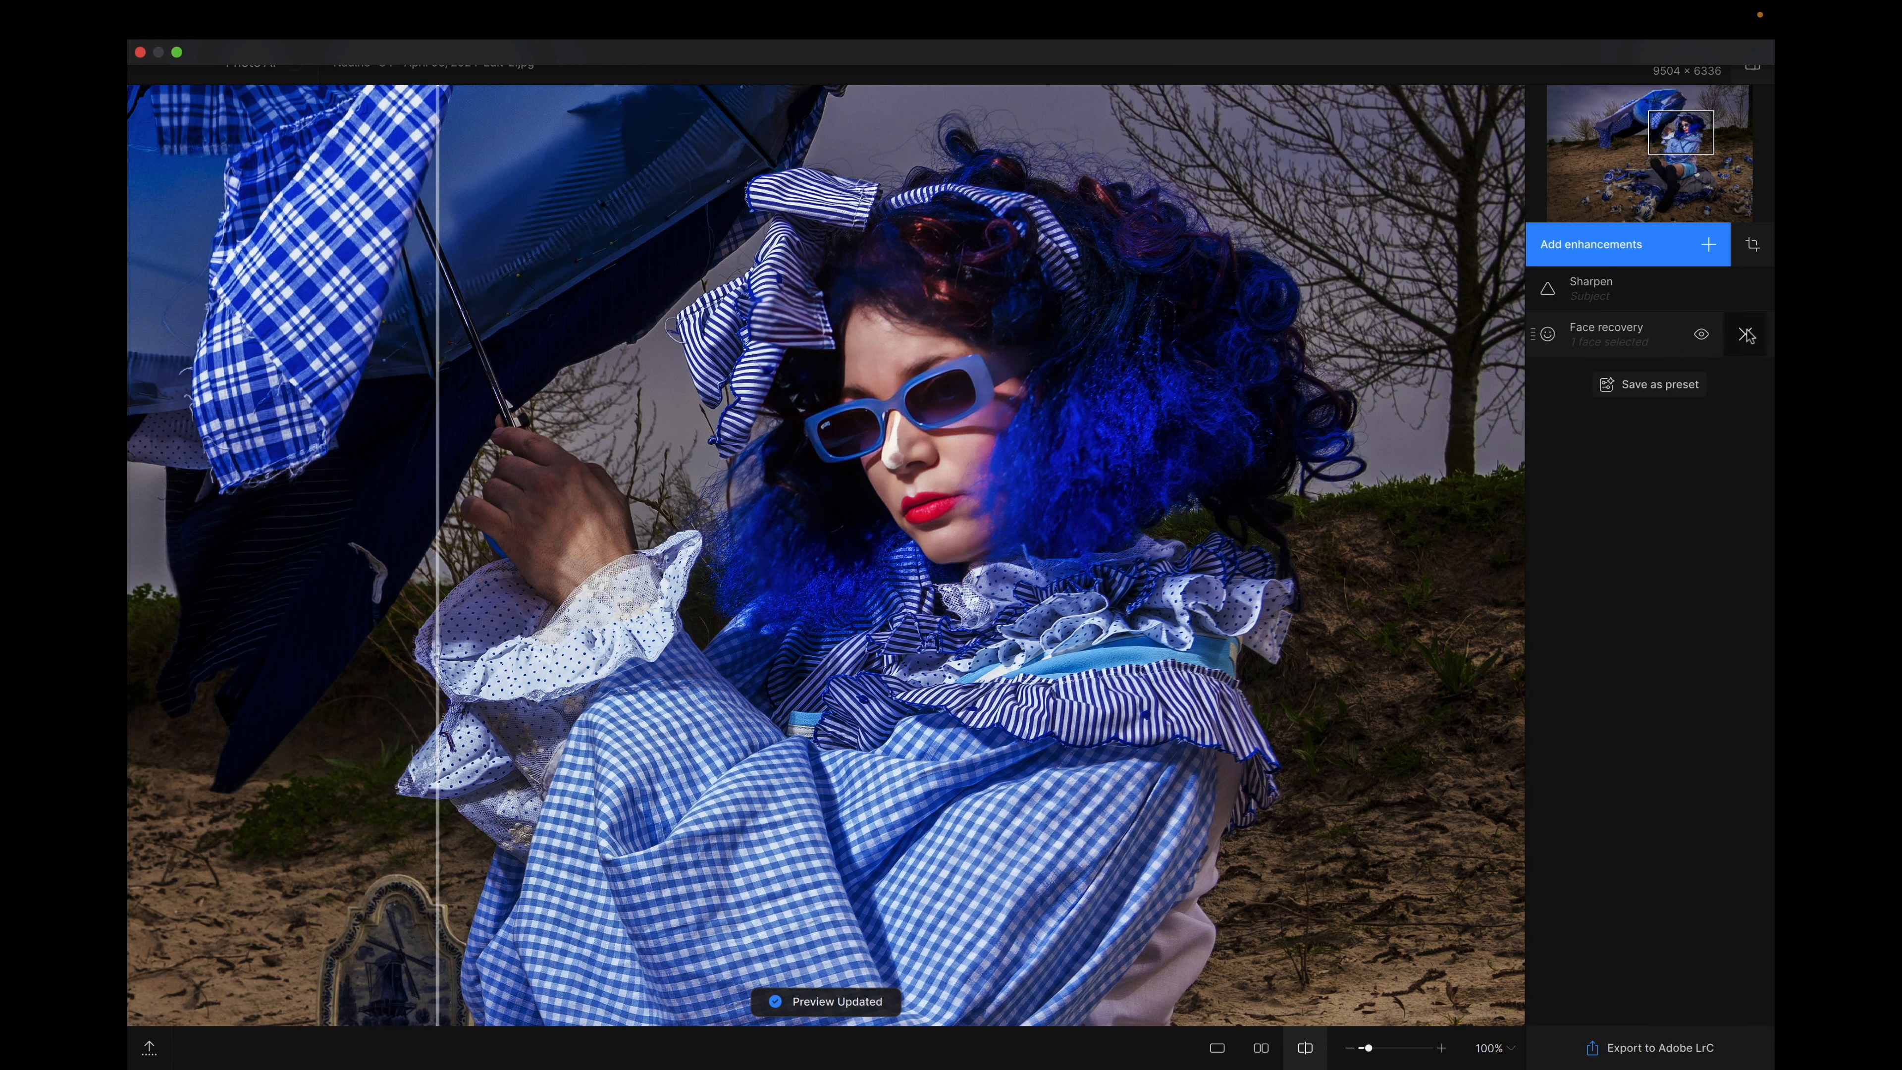
Remove the Face recovery enhancement and set the Sharpen auto selection to All.
{"action": "left_click", "coordinate": [1746, 335]}
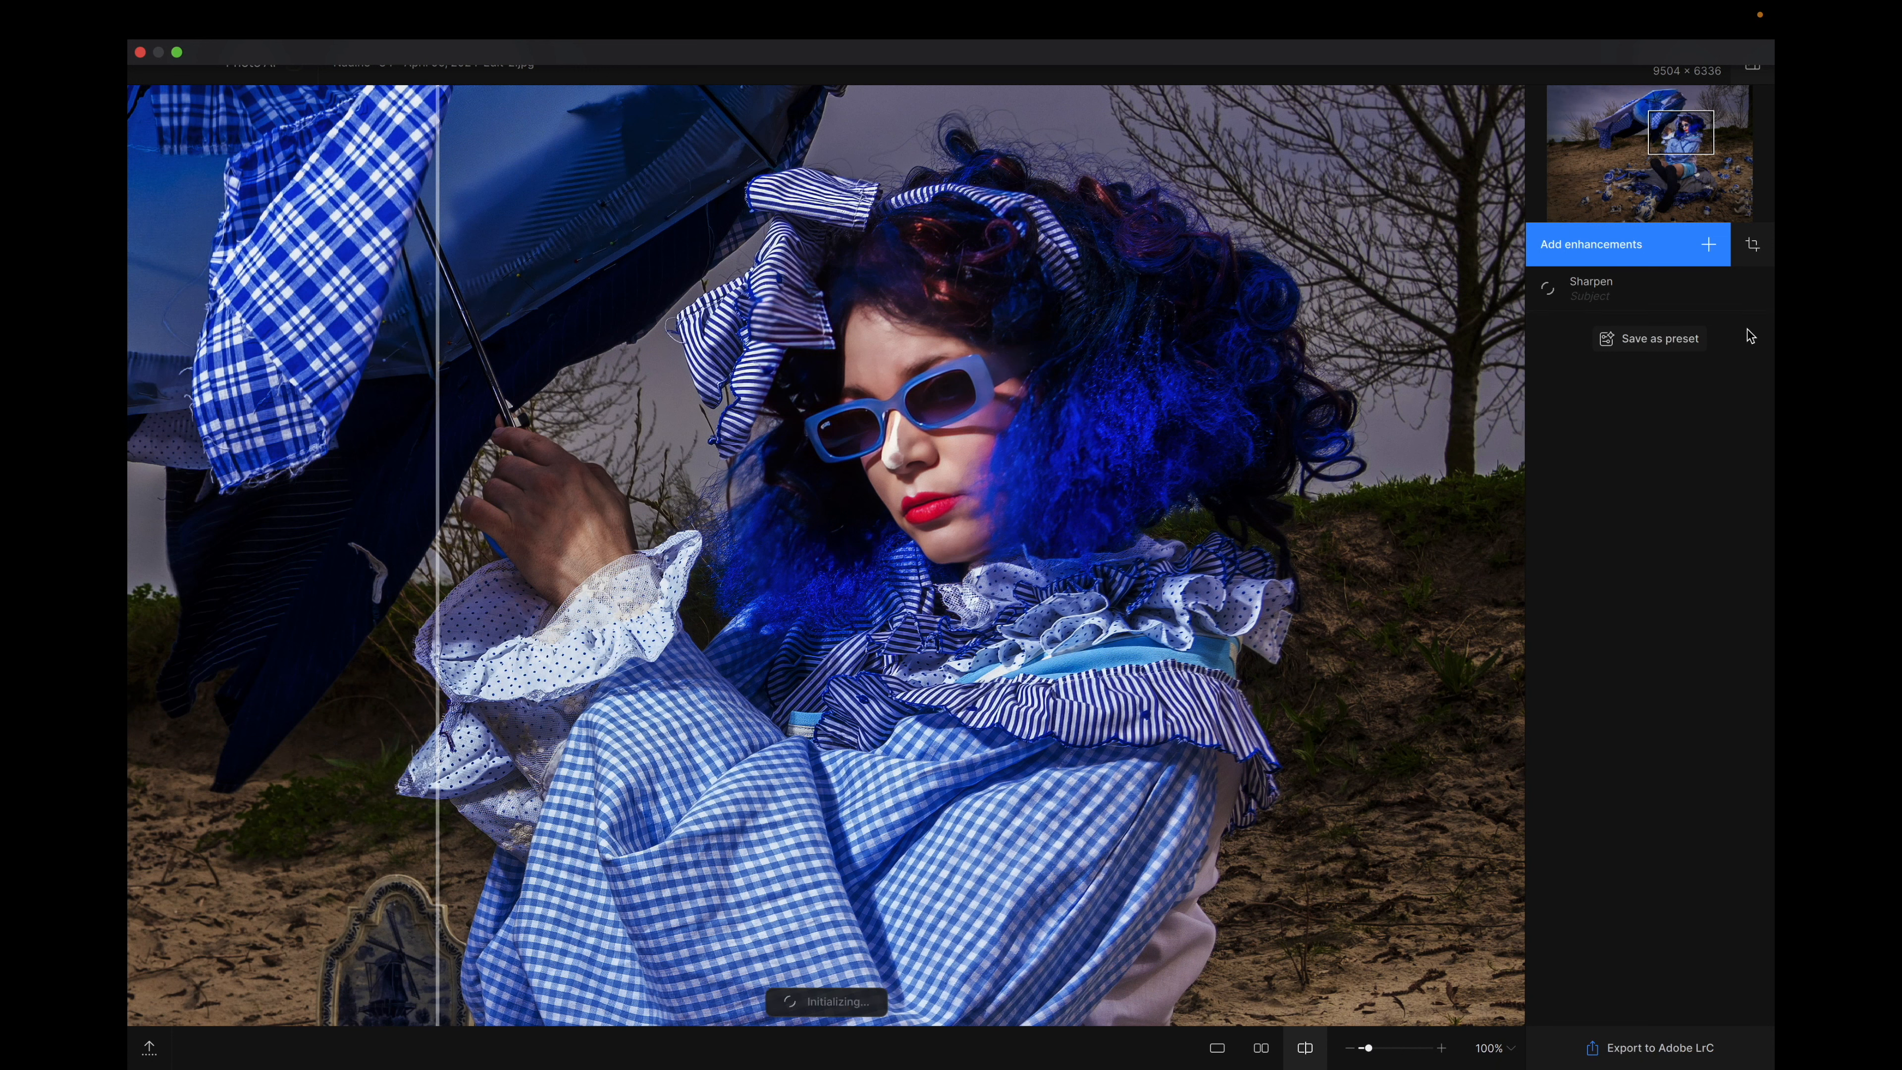
{"action": "left_click", "coordinate": [1605, 293]}
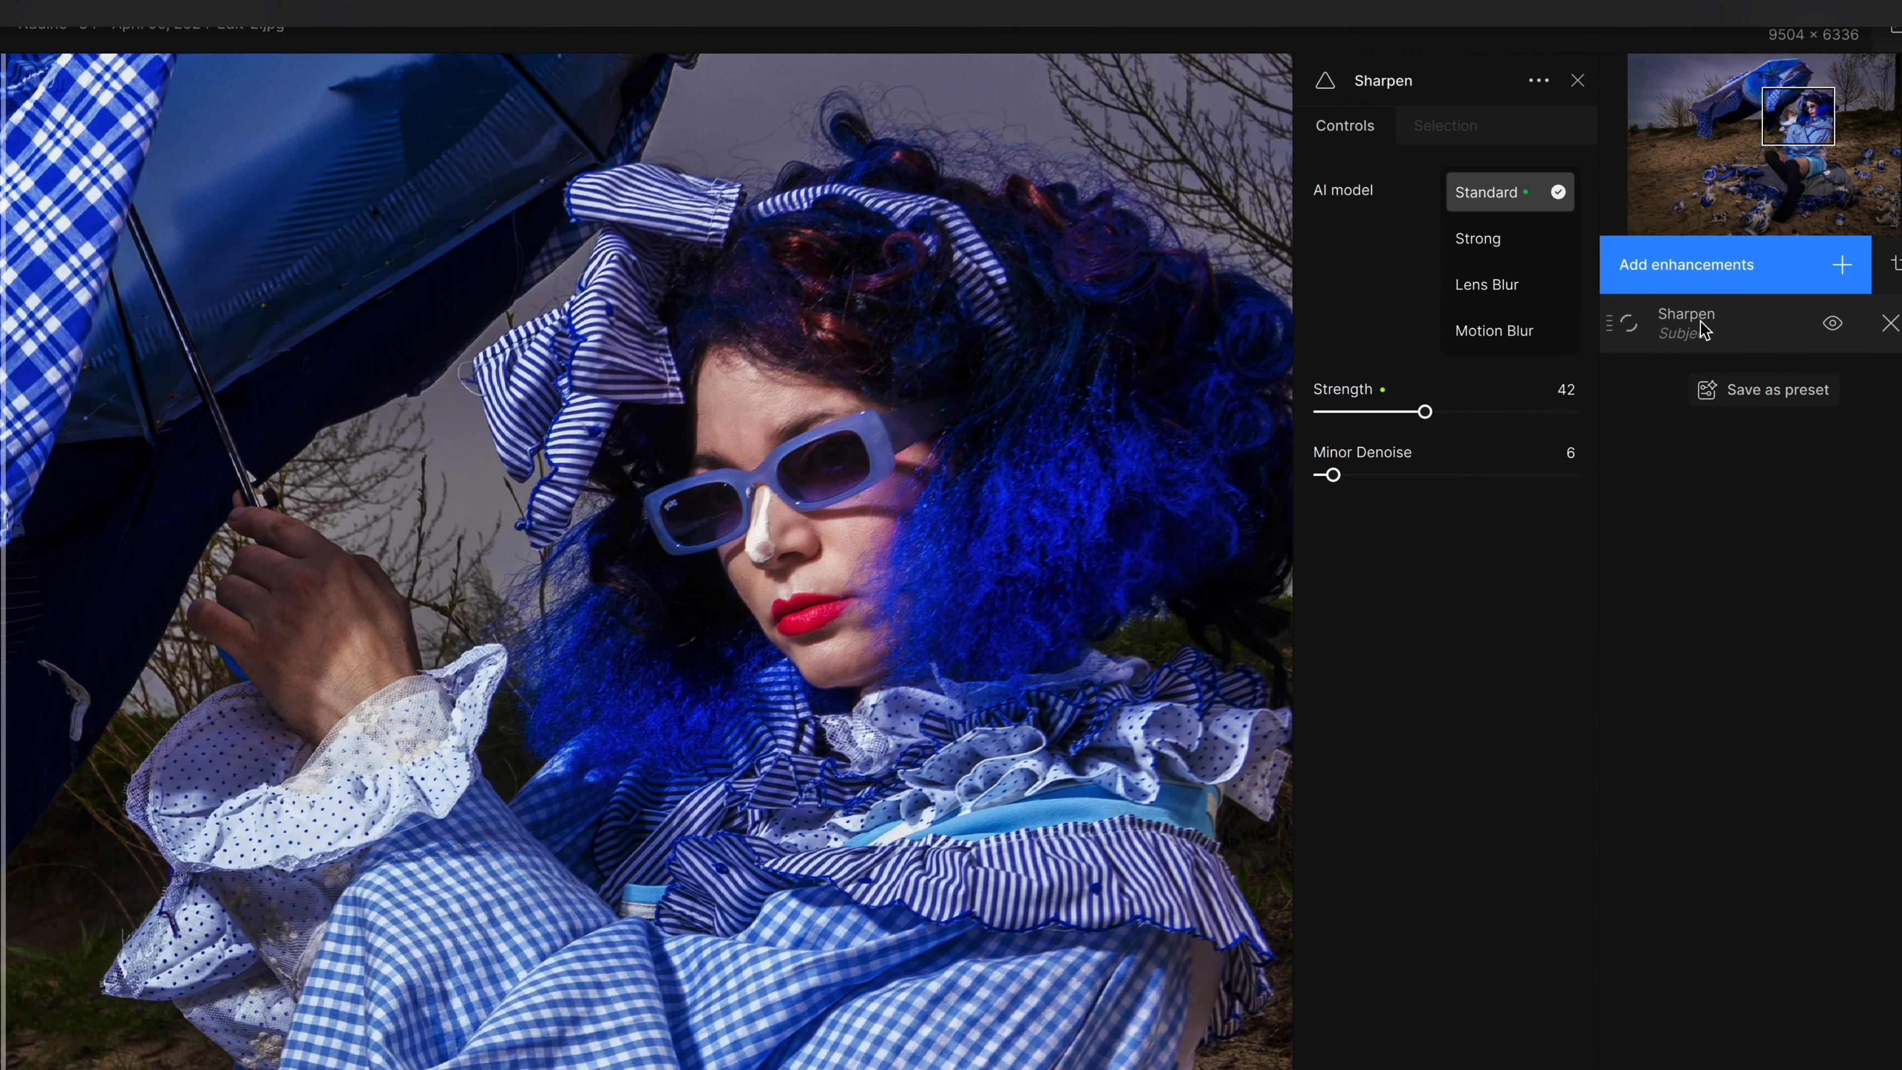
{"action": "left_click", "coordinate": [1470, 129]}
{"action": "left_click", "coordinate": [1422, 214]}
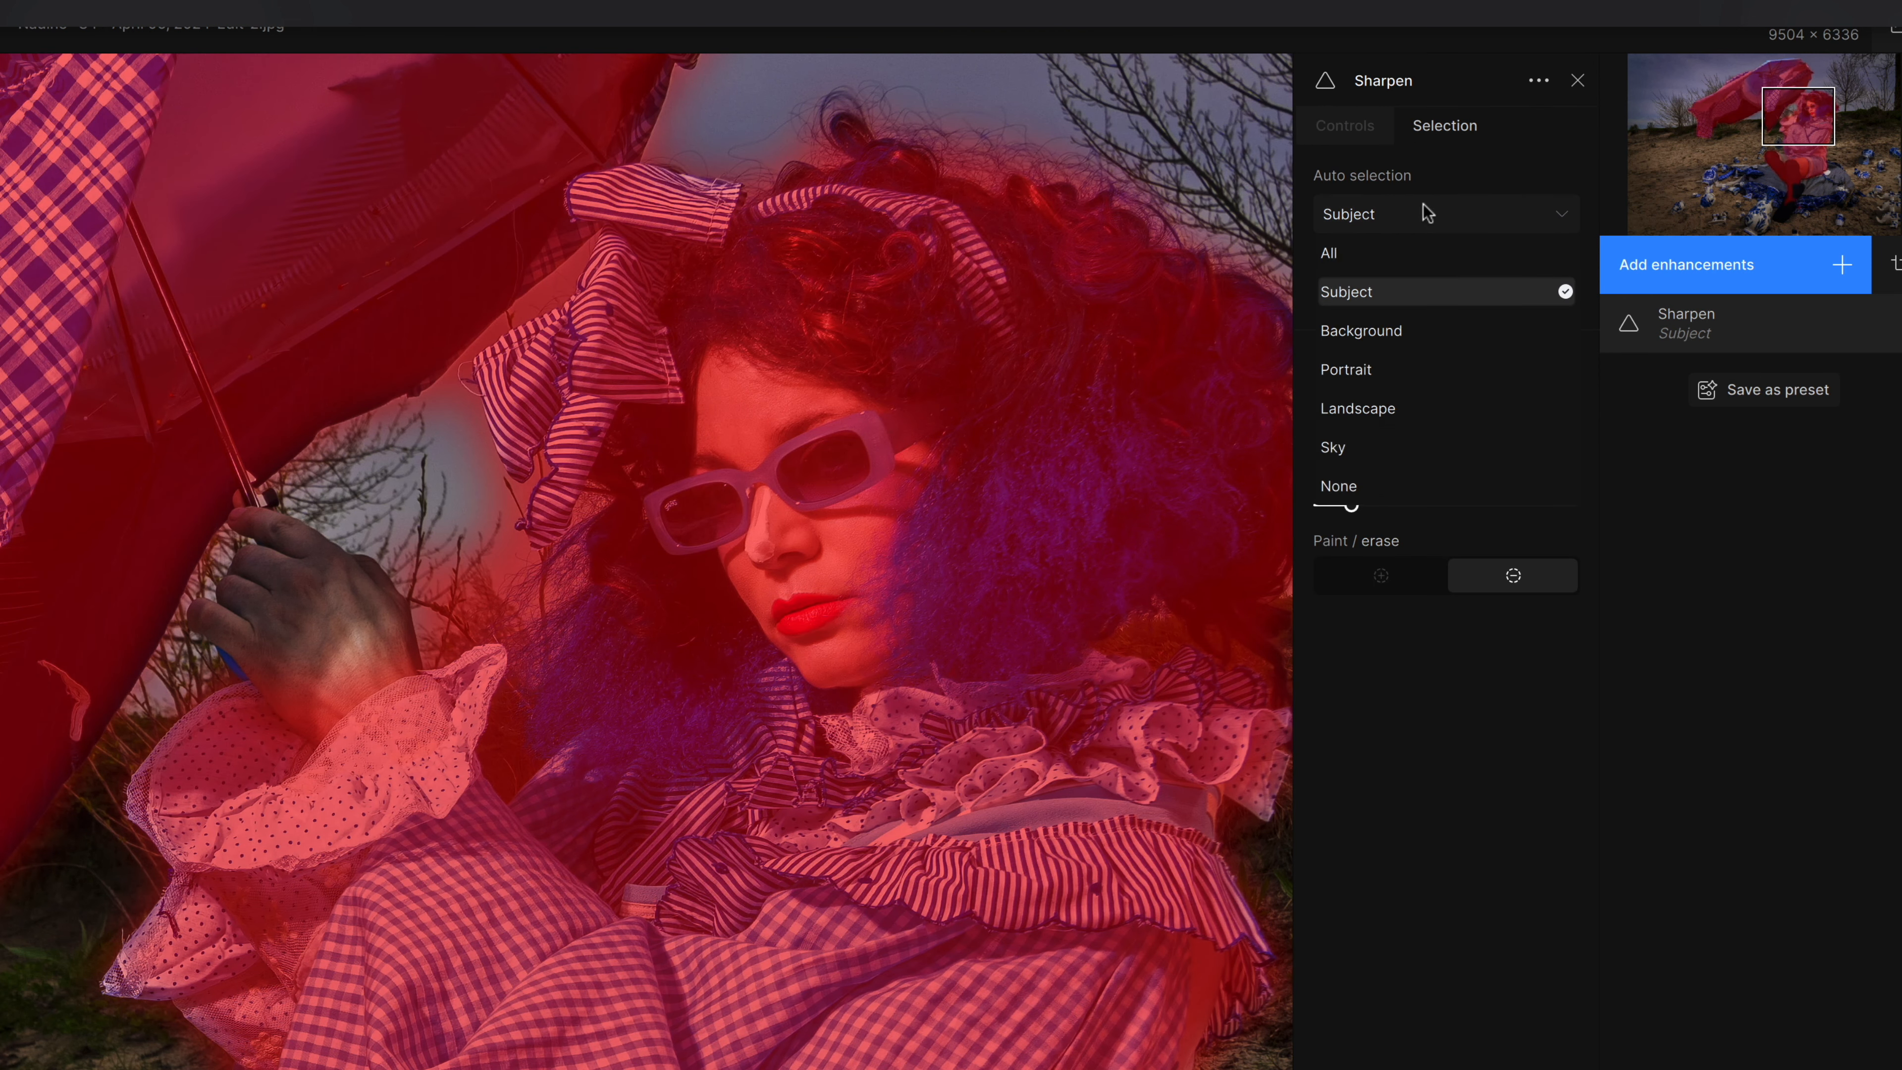
{"action": "left_click", "coordinate": [1355, 254]}
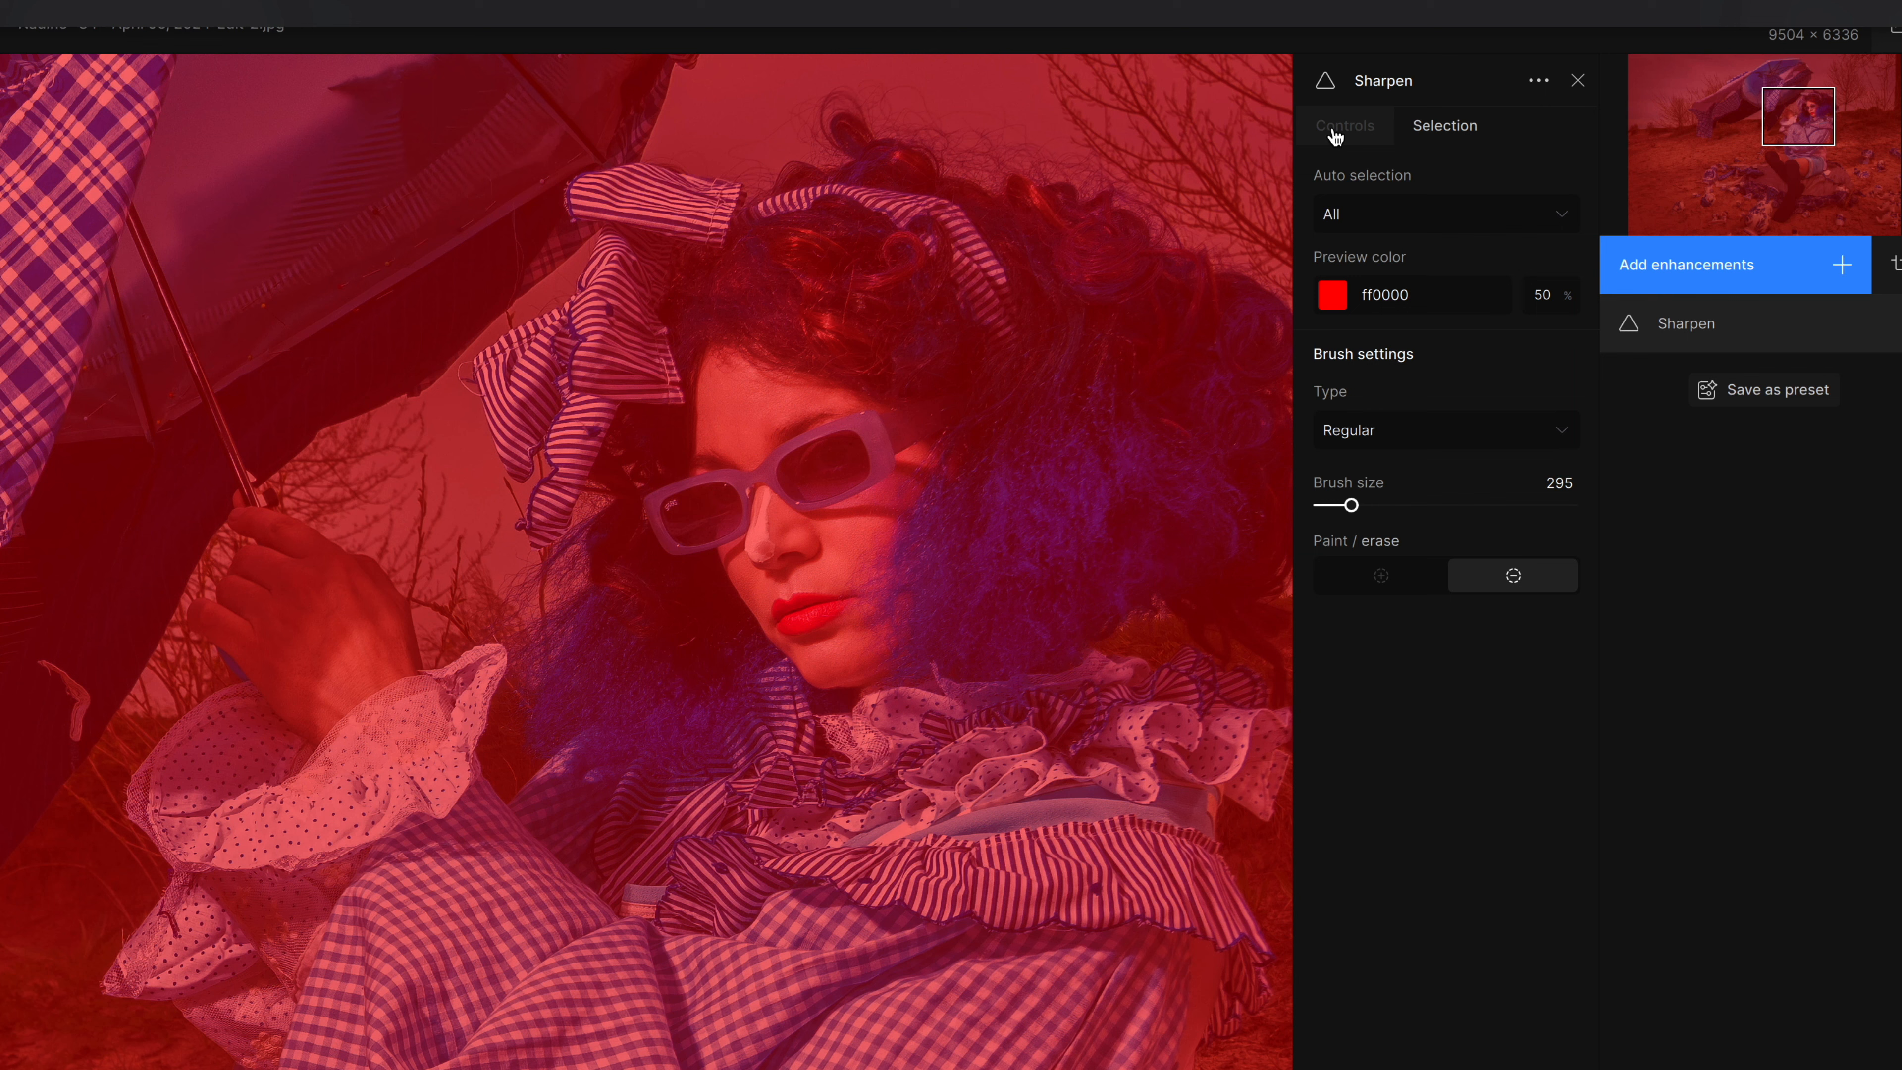
{"action": "left_click", "coordinate": [1336, 133]}
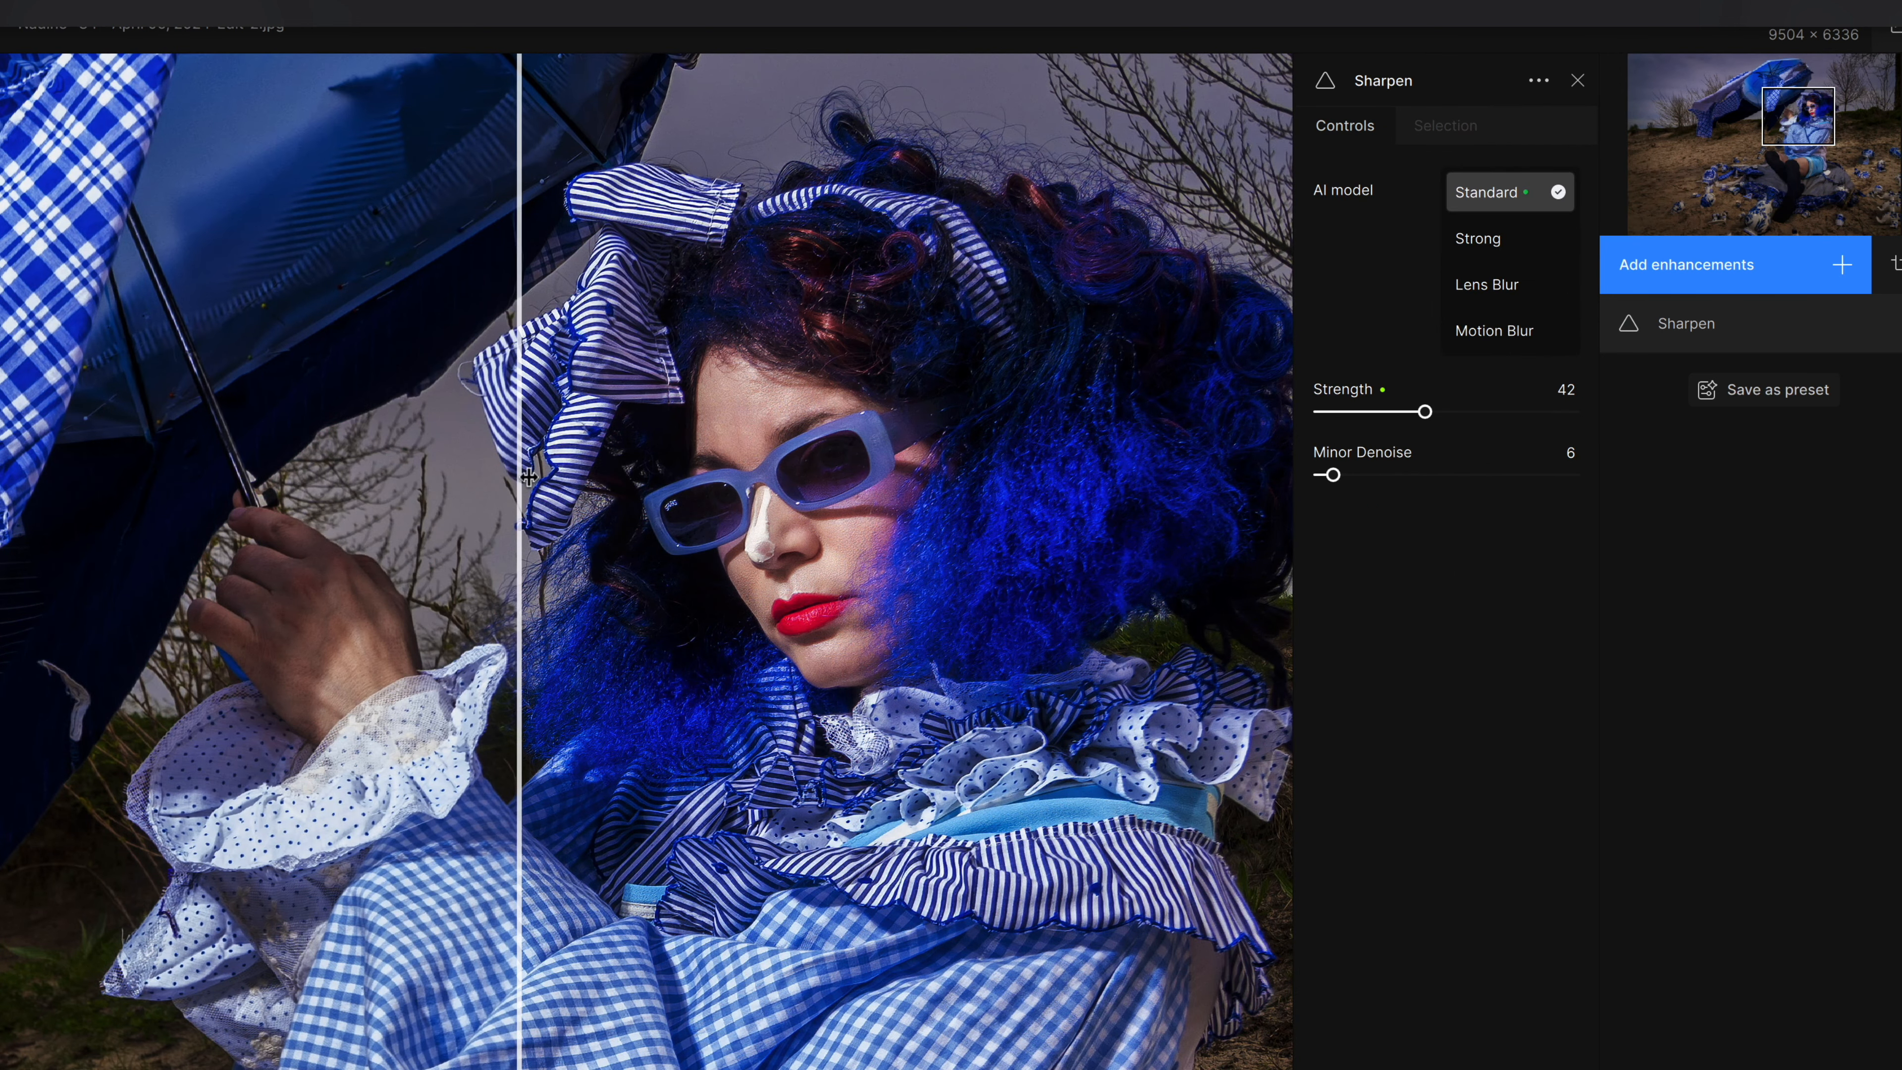
Compare the original with the standard Sharpen result across the woman's face, hair and outfit using the split-view divider.
{"action": "left_click_drag", "start_coordinate": [518, 478], "coordinate": [941, 459]}
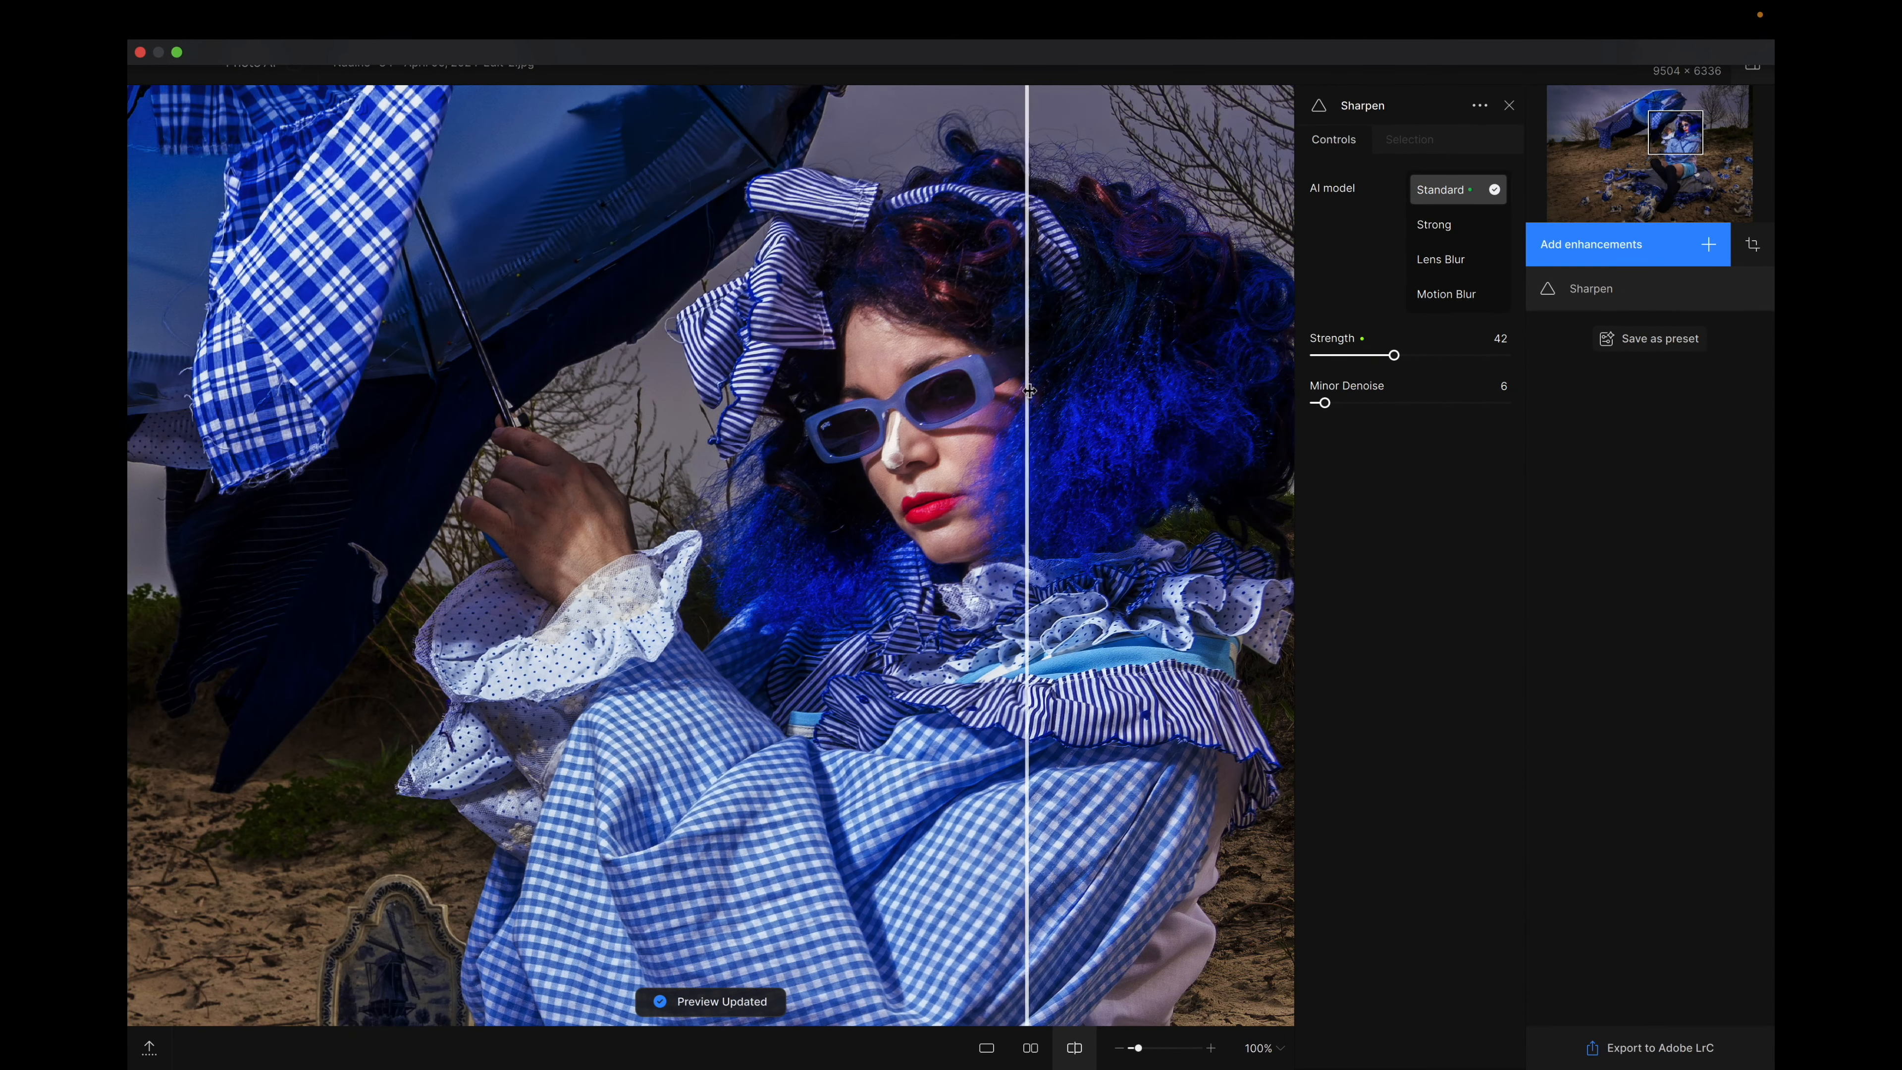
{"action": "left_click_drag", "start_coordinate": [1029, 390], "coordinate": [343, 397]}
{"action": "scroll", "coordinate": [953, 439], "scroll_direction": "right", "scroll_amount": 6}
{"action": "scroll", "coordinate": [952, 438], "scroll_direction": "up", "scroll_amount": 4}
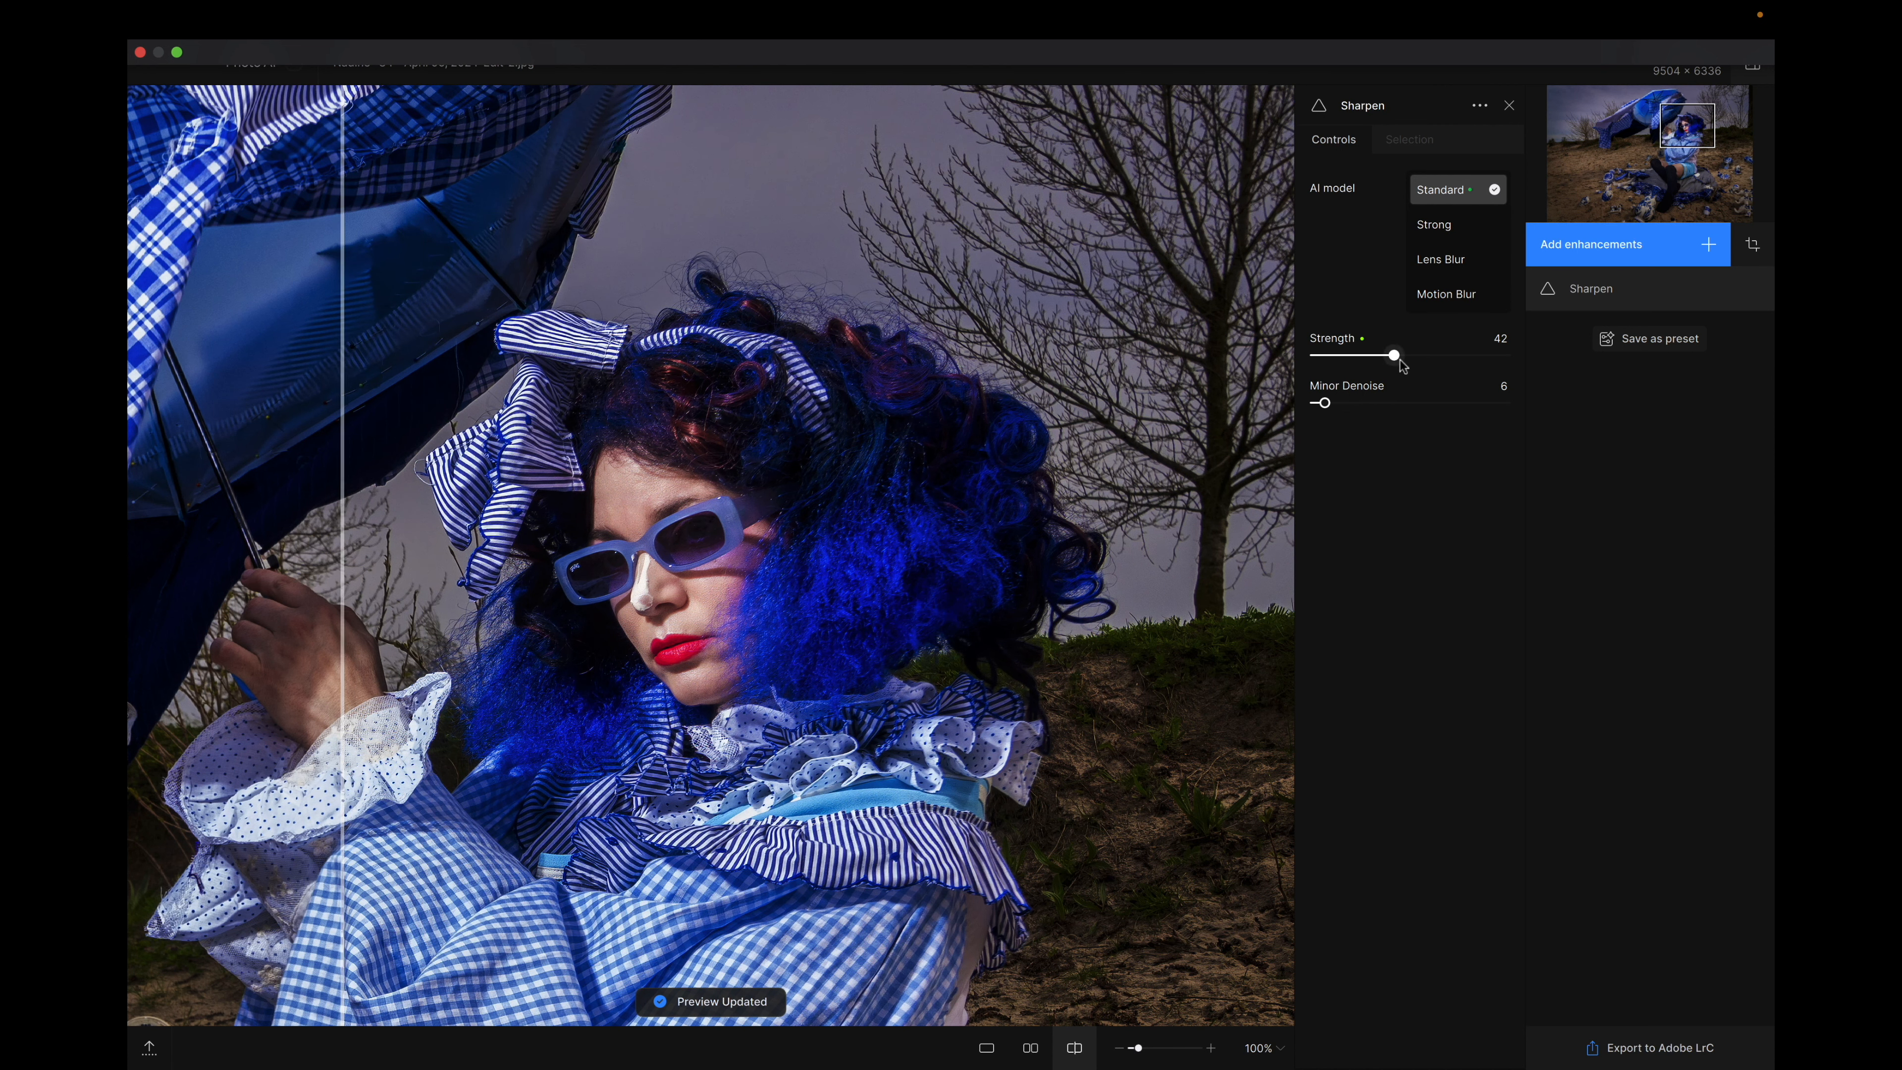
Set the Sharpen strength to 100 and compare the sharpened portrait with the original across the full frame.
{"action": "left_click_drag", "start_coordinate": [1399, 357], "coordinate": [1519, 357]}
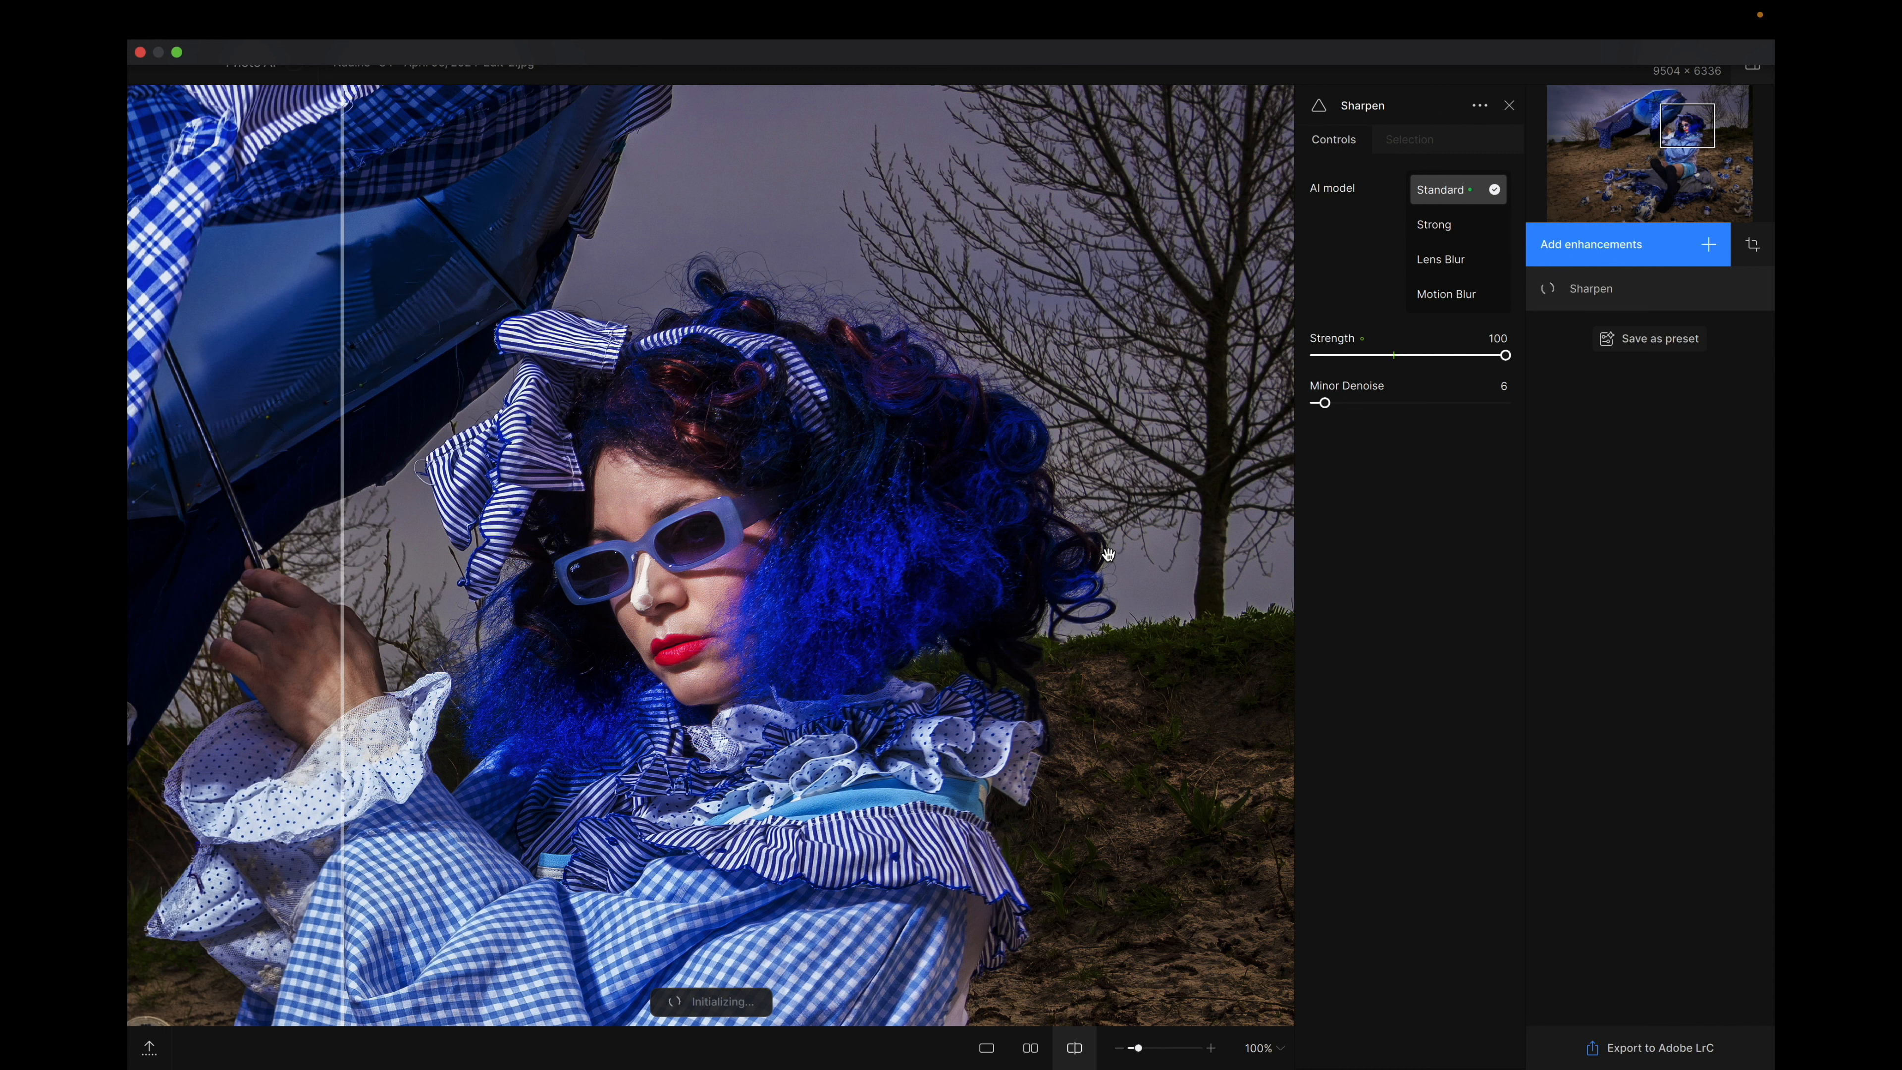
{"action": "left_click_drag", "start_coordinate": [1108, 554], "coordinate": [1374, 500]}
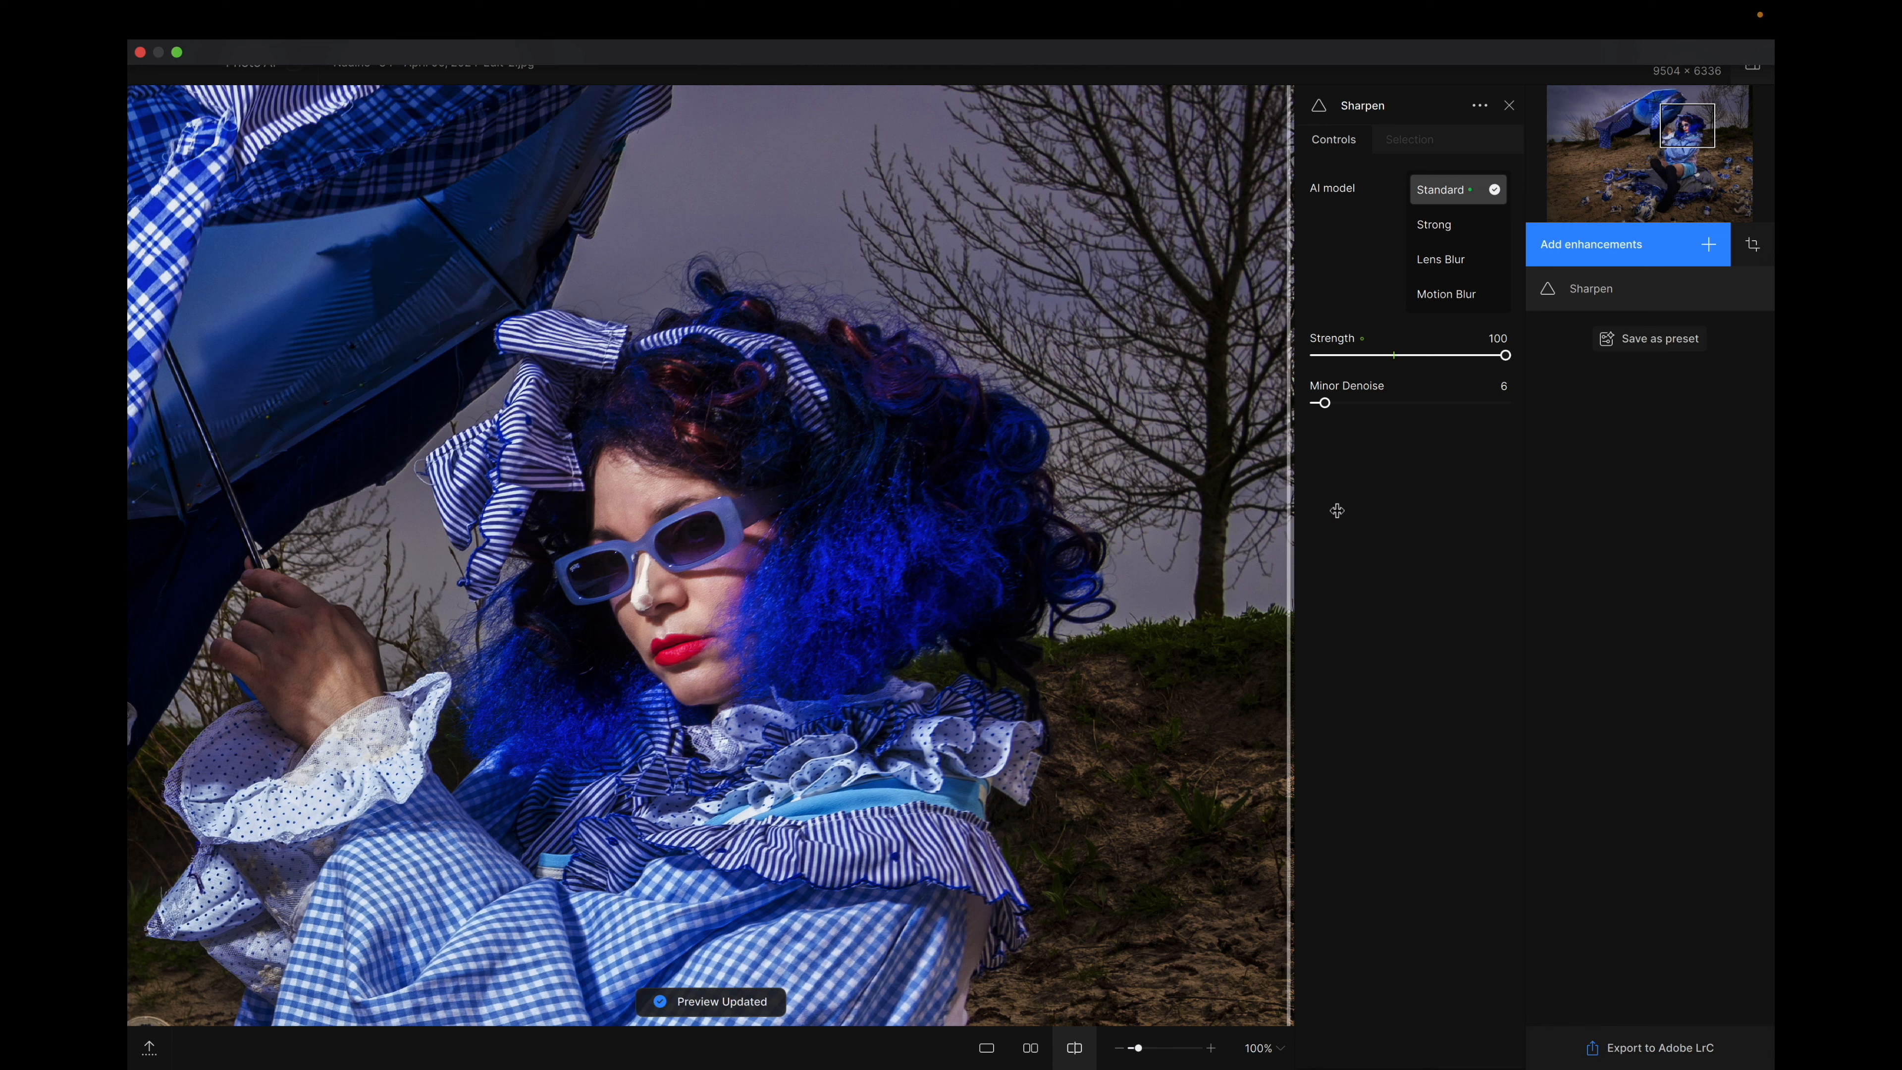
{"action": "left_click_drag", "start_coordinate": [1288, 532], "coordinate": [243, 585]}
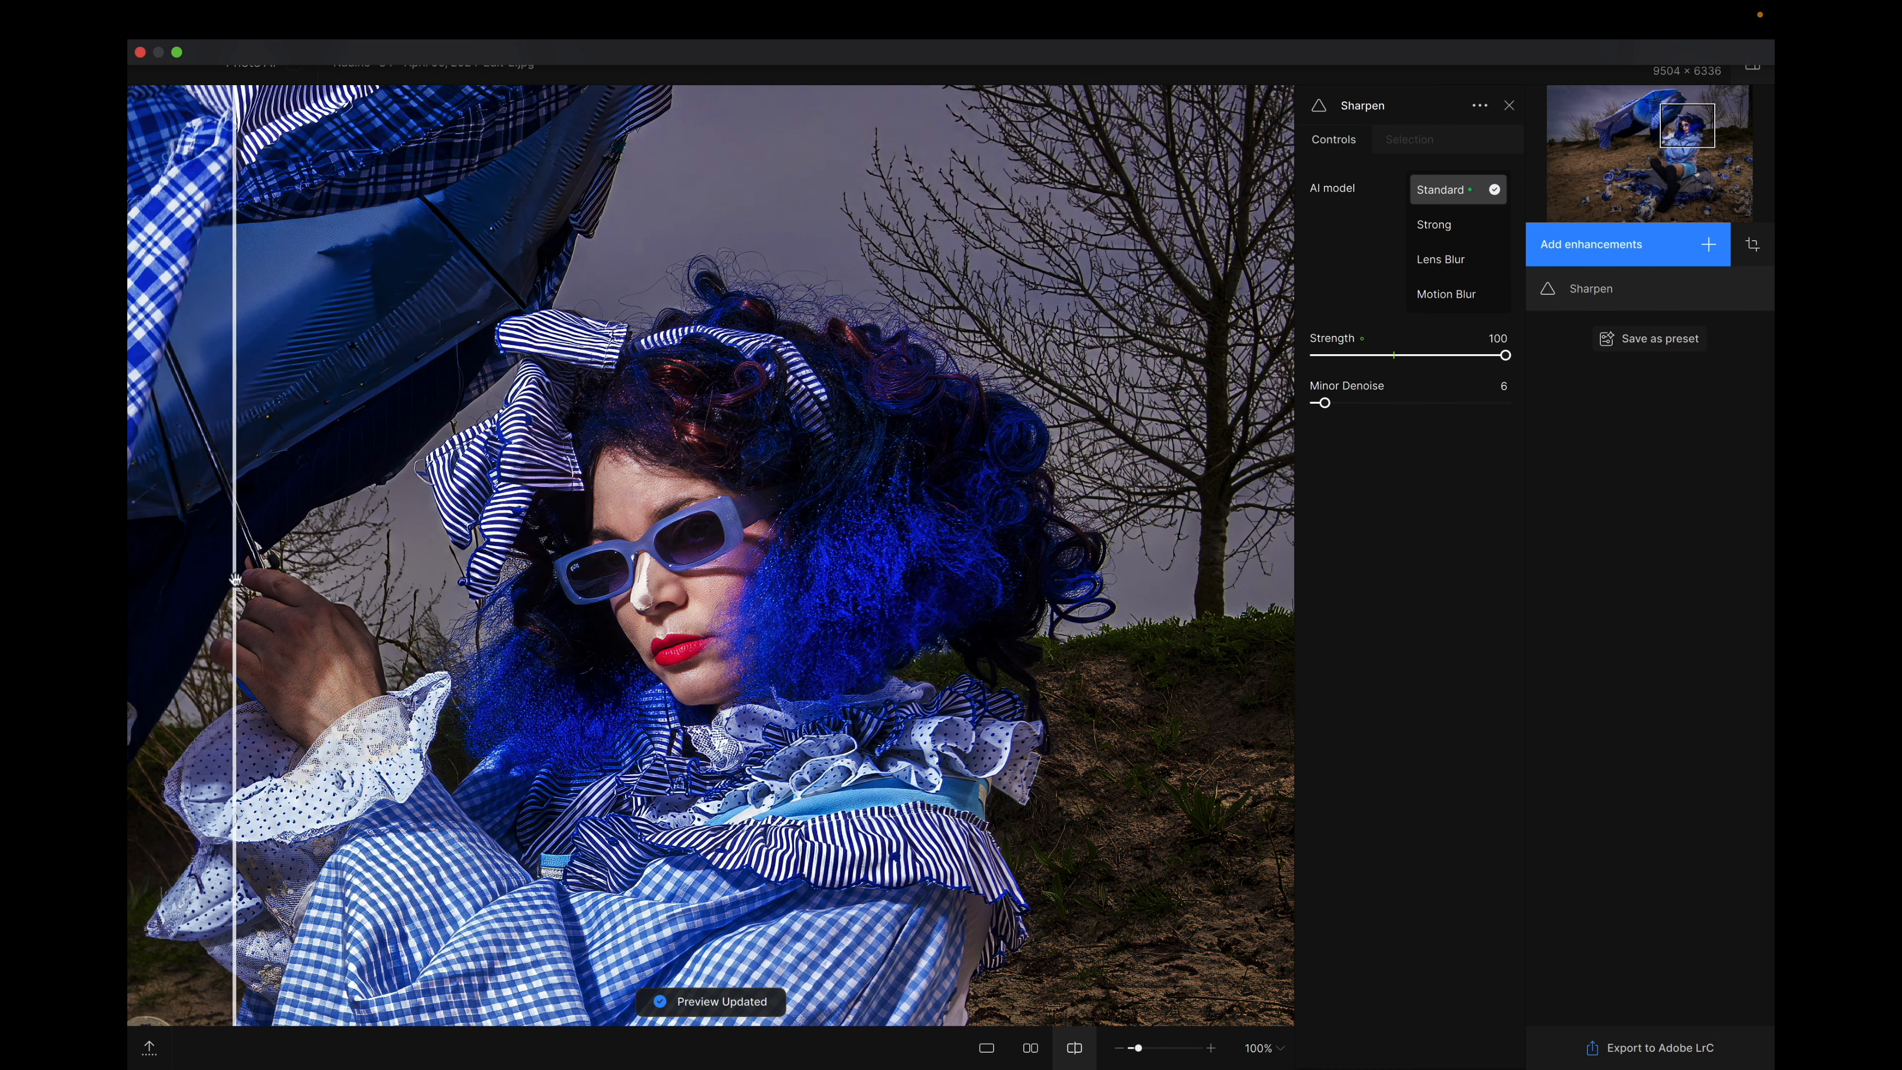
Examine the sharpening on the gingham sleeve, umbrella fabric, hair and ceramics in the sand against the original.
{"action": "left_click_drag", "start_coordinate": [343, 810], "coordinate": [605, 569]}
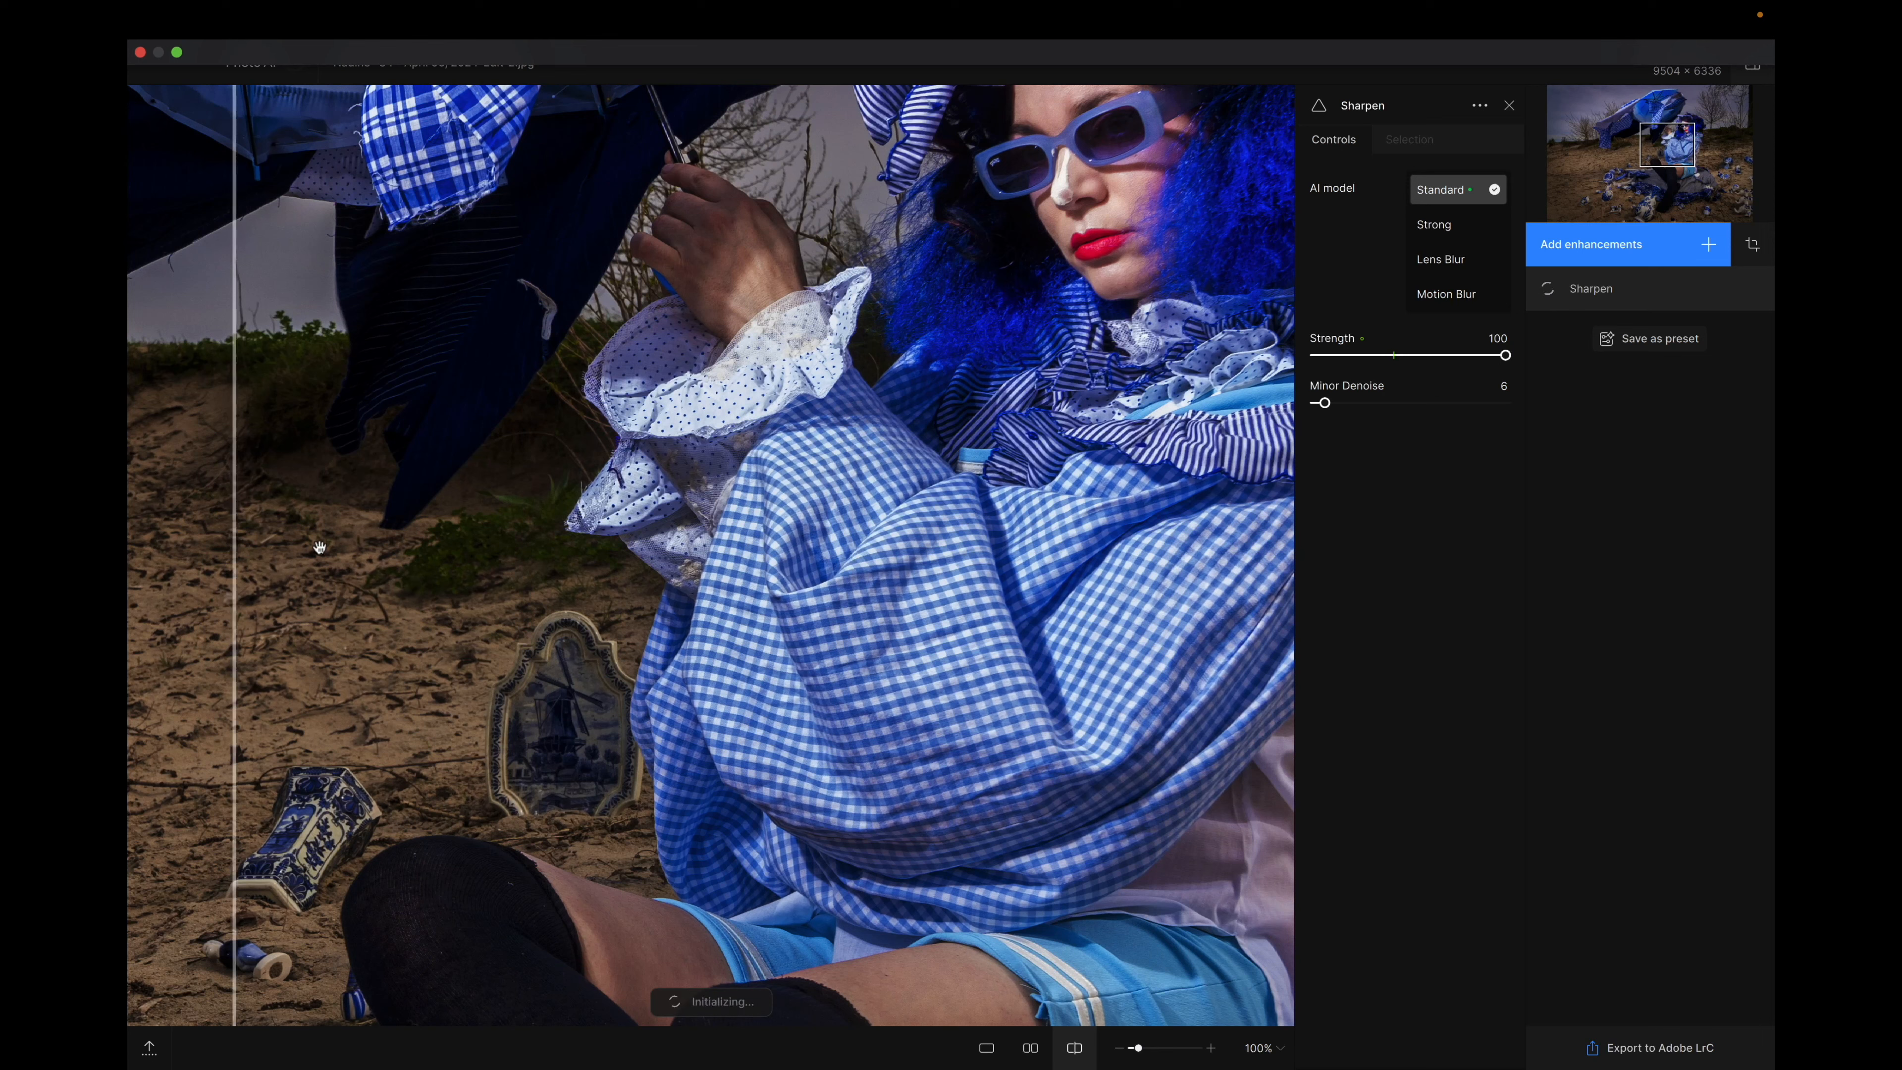
{"action": "left_click_drag", "start_coordinate": [235, 529], "coordinate": [147, 592]}
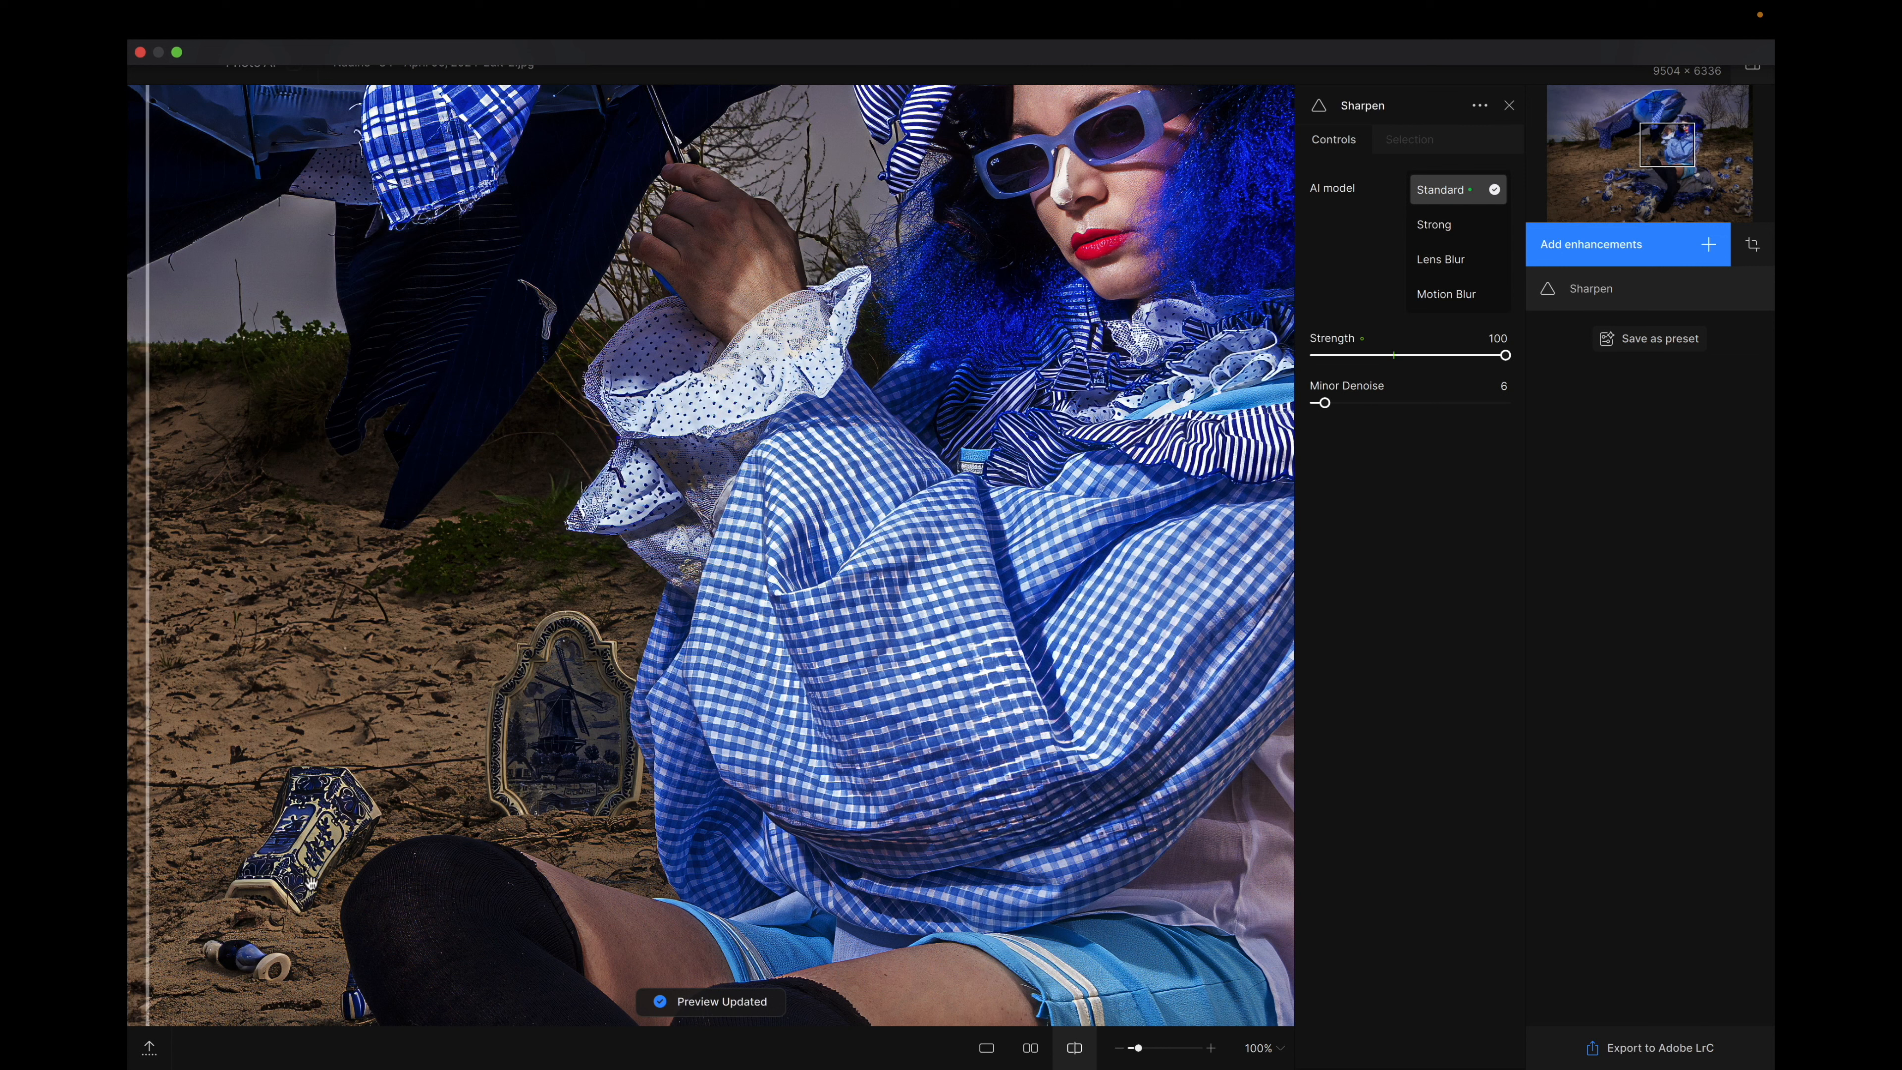
{"action": "left_click_drag", "start_coordinate": [146, 700], "coordinate": [332, 622]}
{"action": "scroll", "coordinate": [884, 437], "scroll_direction": "up", "scroll_amount": 5}
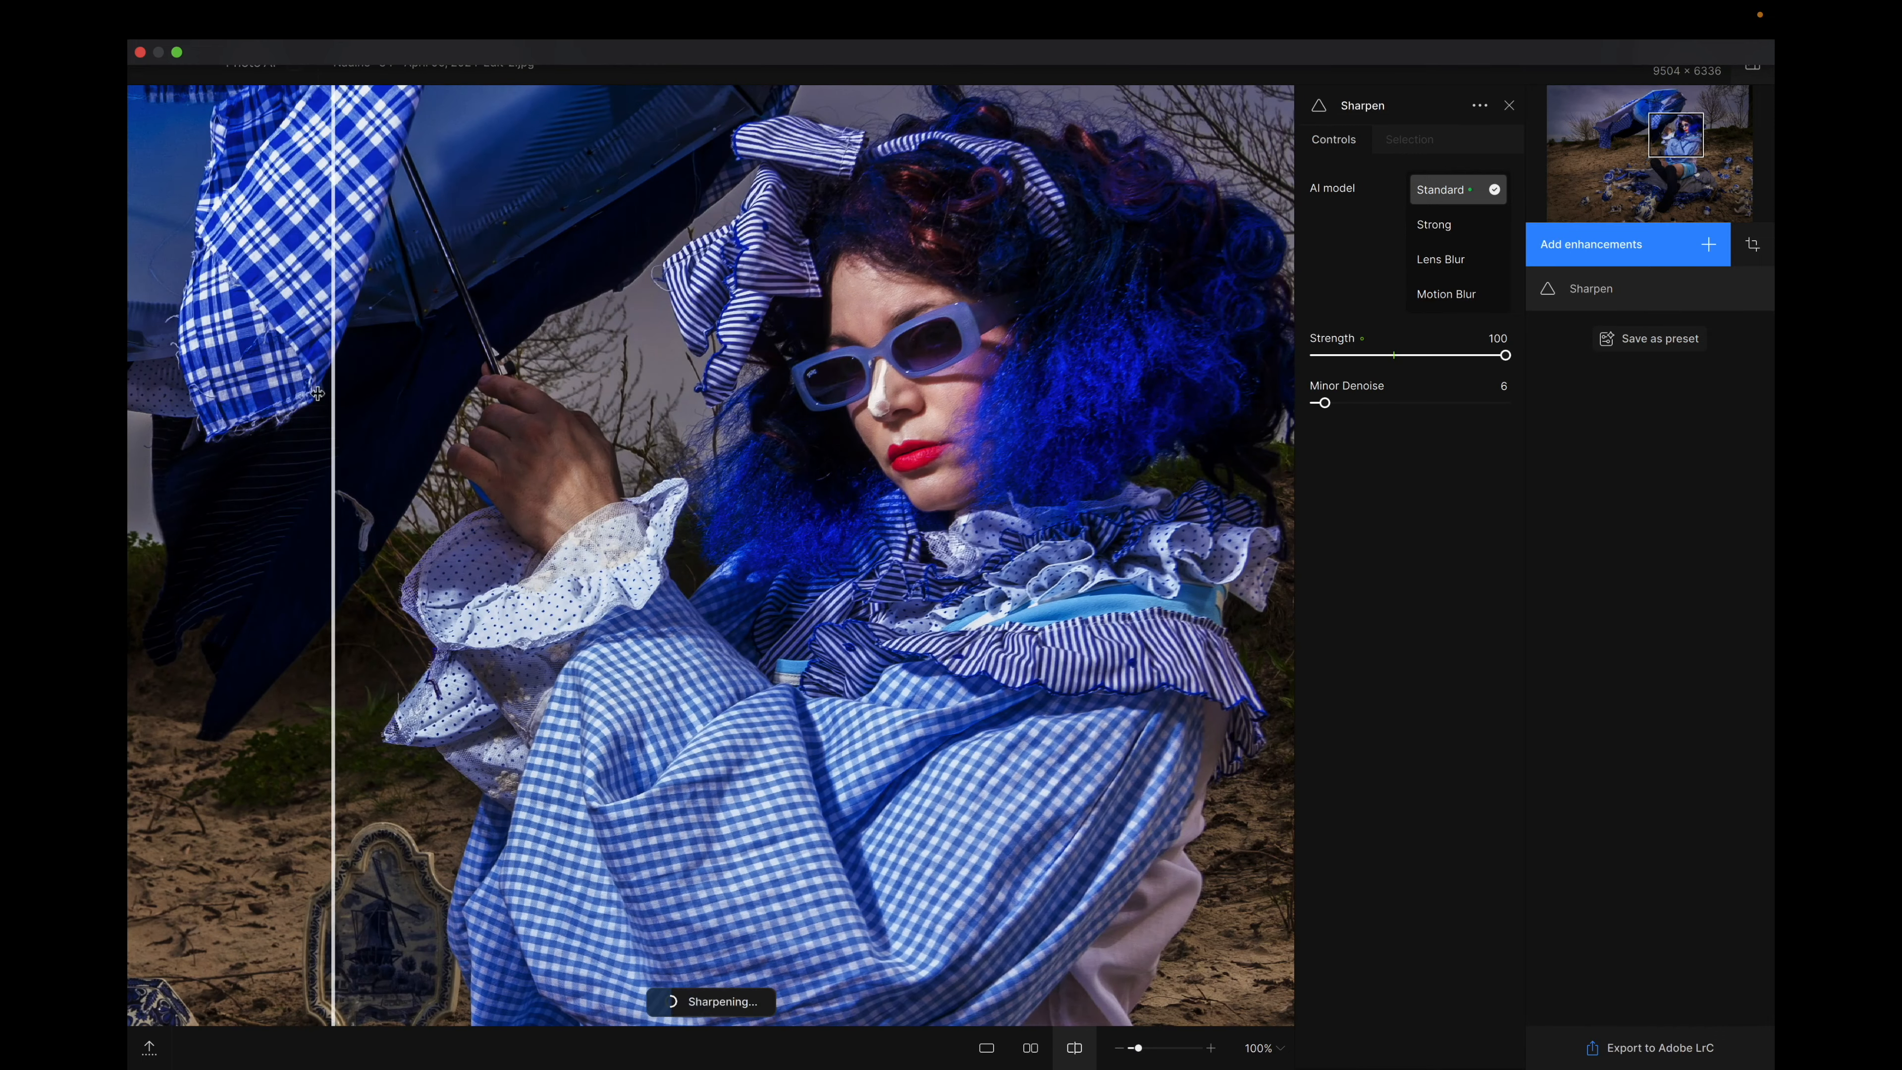
{"action": "left_click_drag", "start_coordinate": [332, 386], "coordinate": [277, 423]}
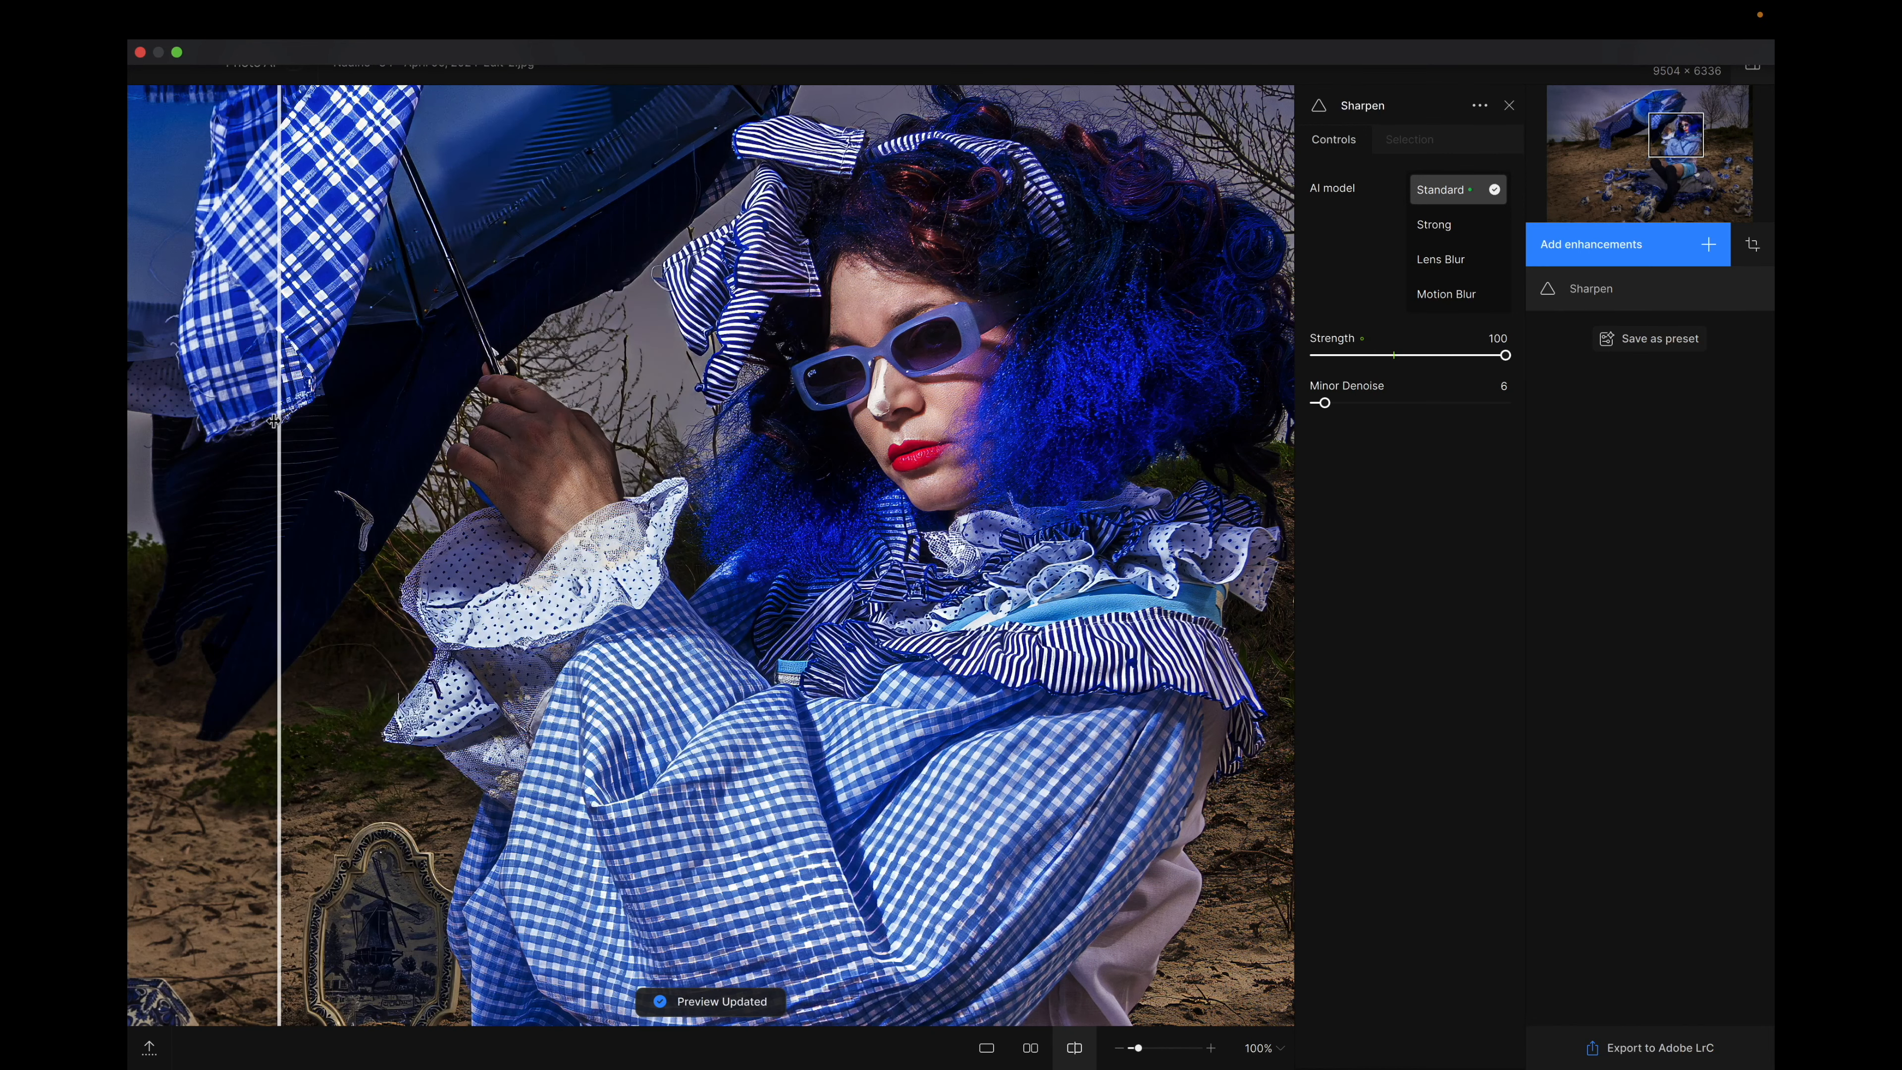
{"action": "scroll", "coordinate": [323, 429], "scroll_direction": "down", "scroll_amount": 5}
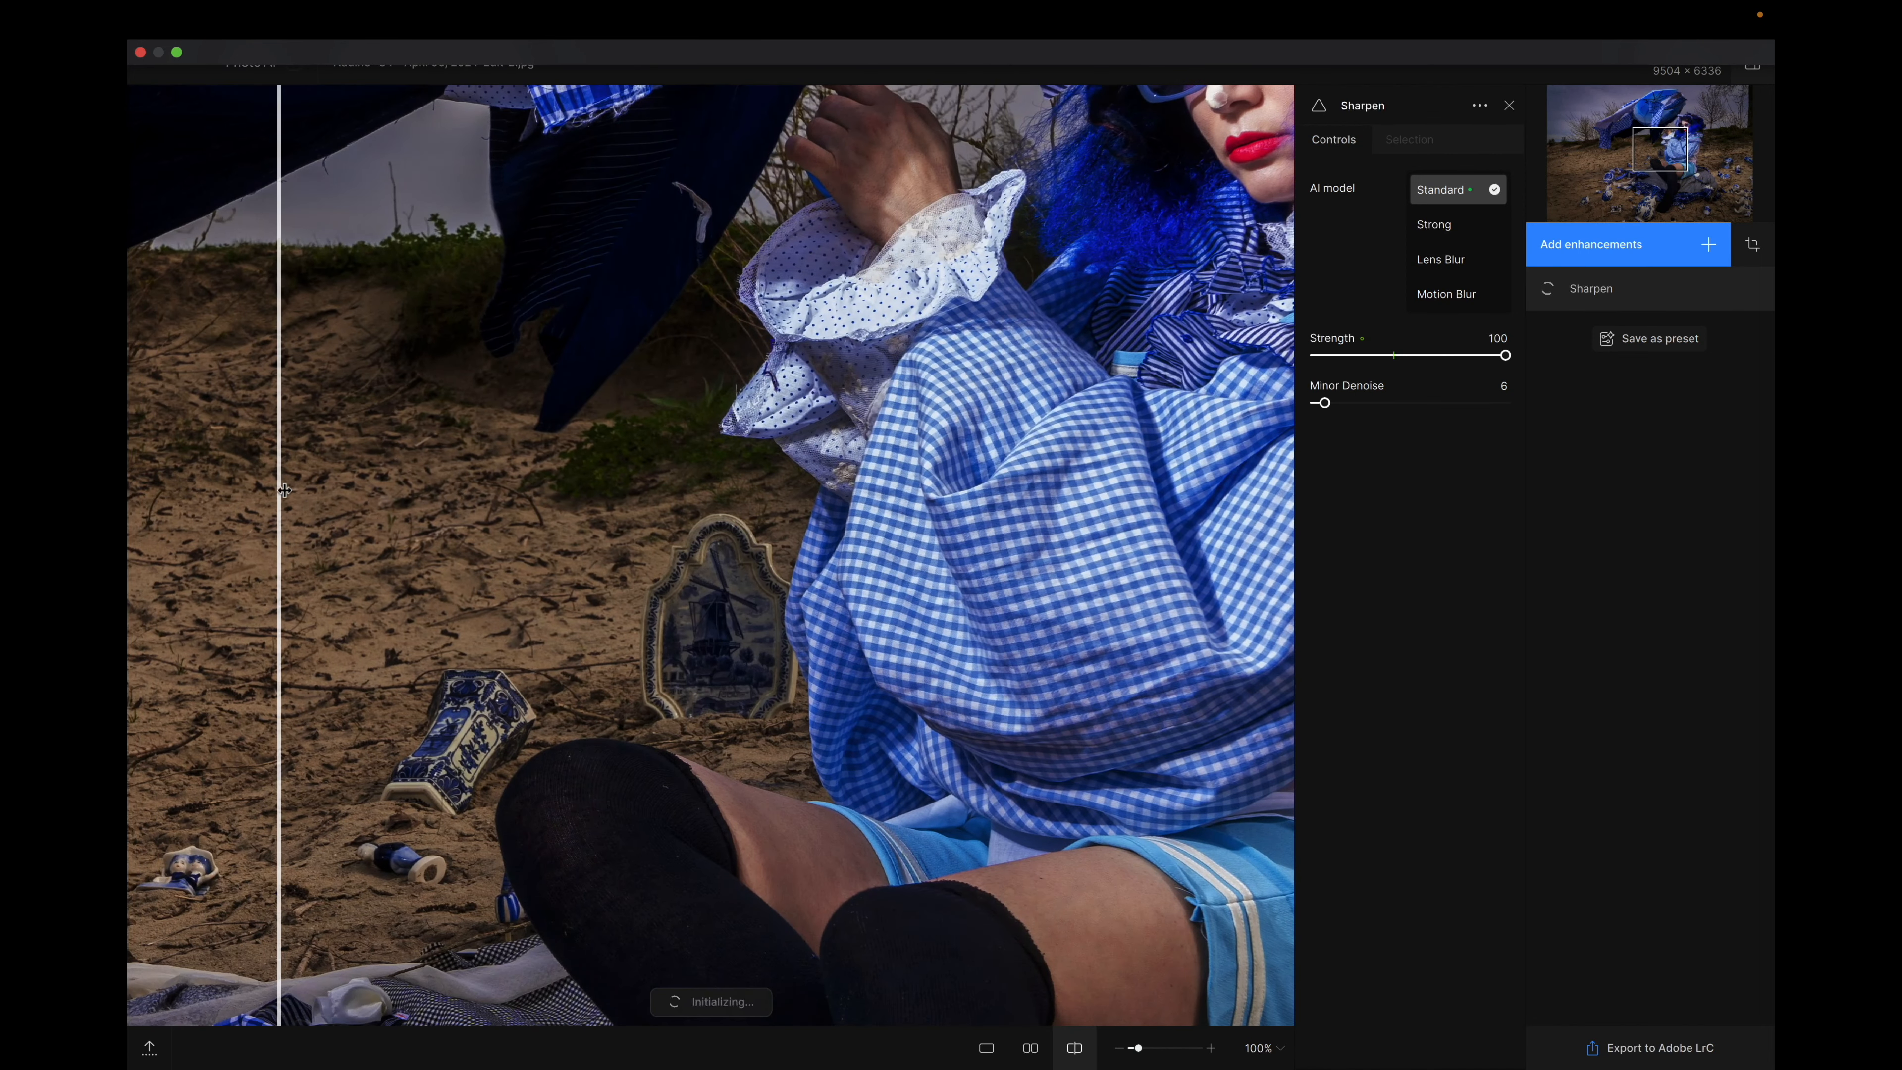
{"action": "left_click_drag", "start_coordinate": [280, 492], "coordinate": [136, 488]}
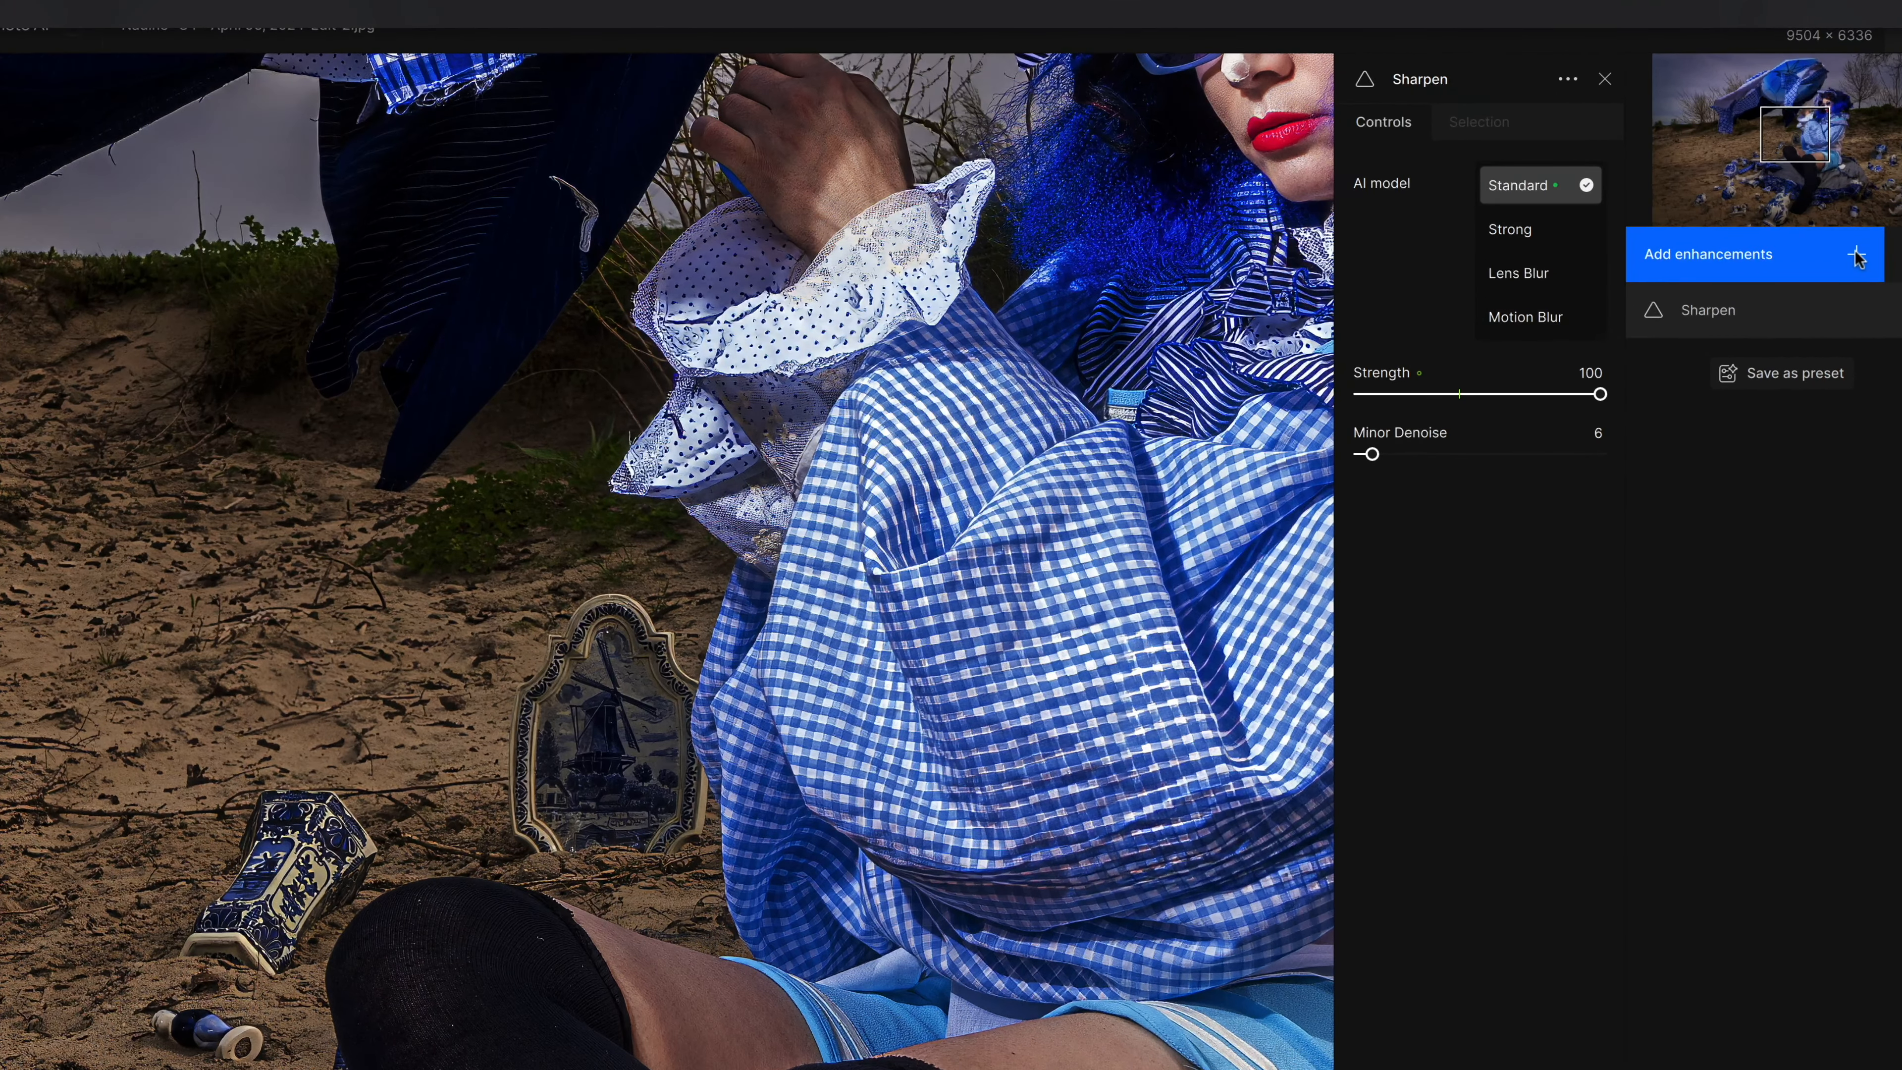
Add a second Sharpen enhancement and set its auto selection to None.
{"action": "left_click", "coordinate": [1708, 244]}
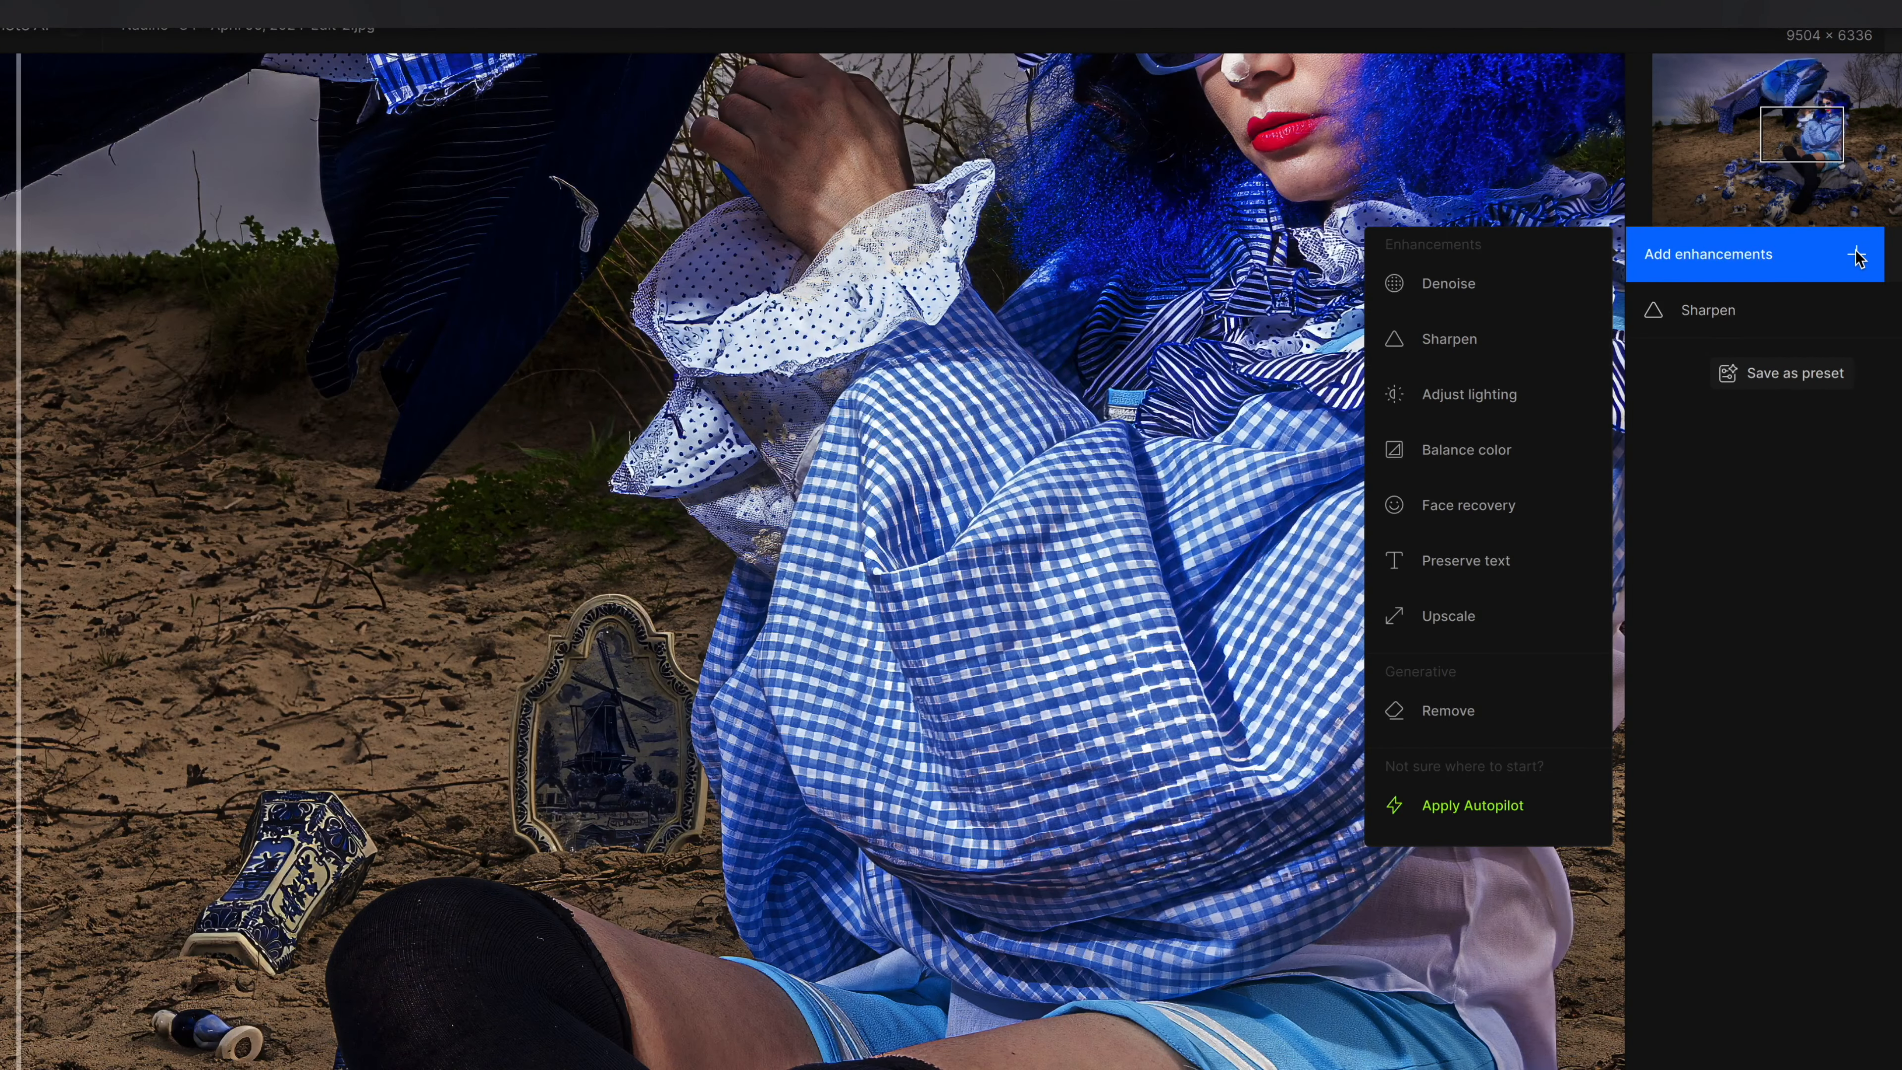
{"action": "left_click", "coordinate": [1472, 344]}
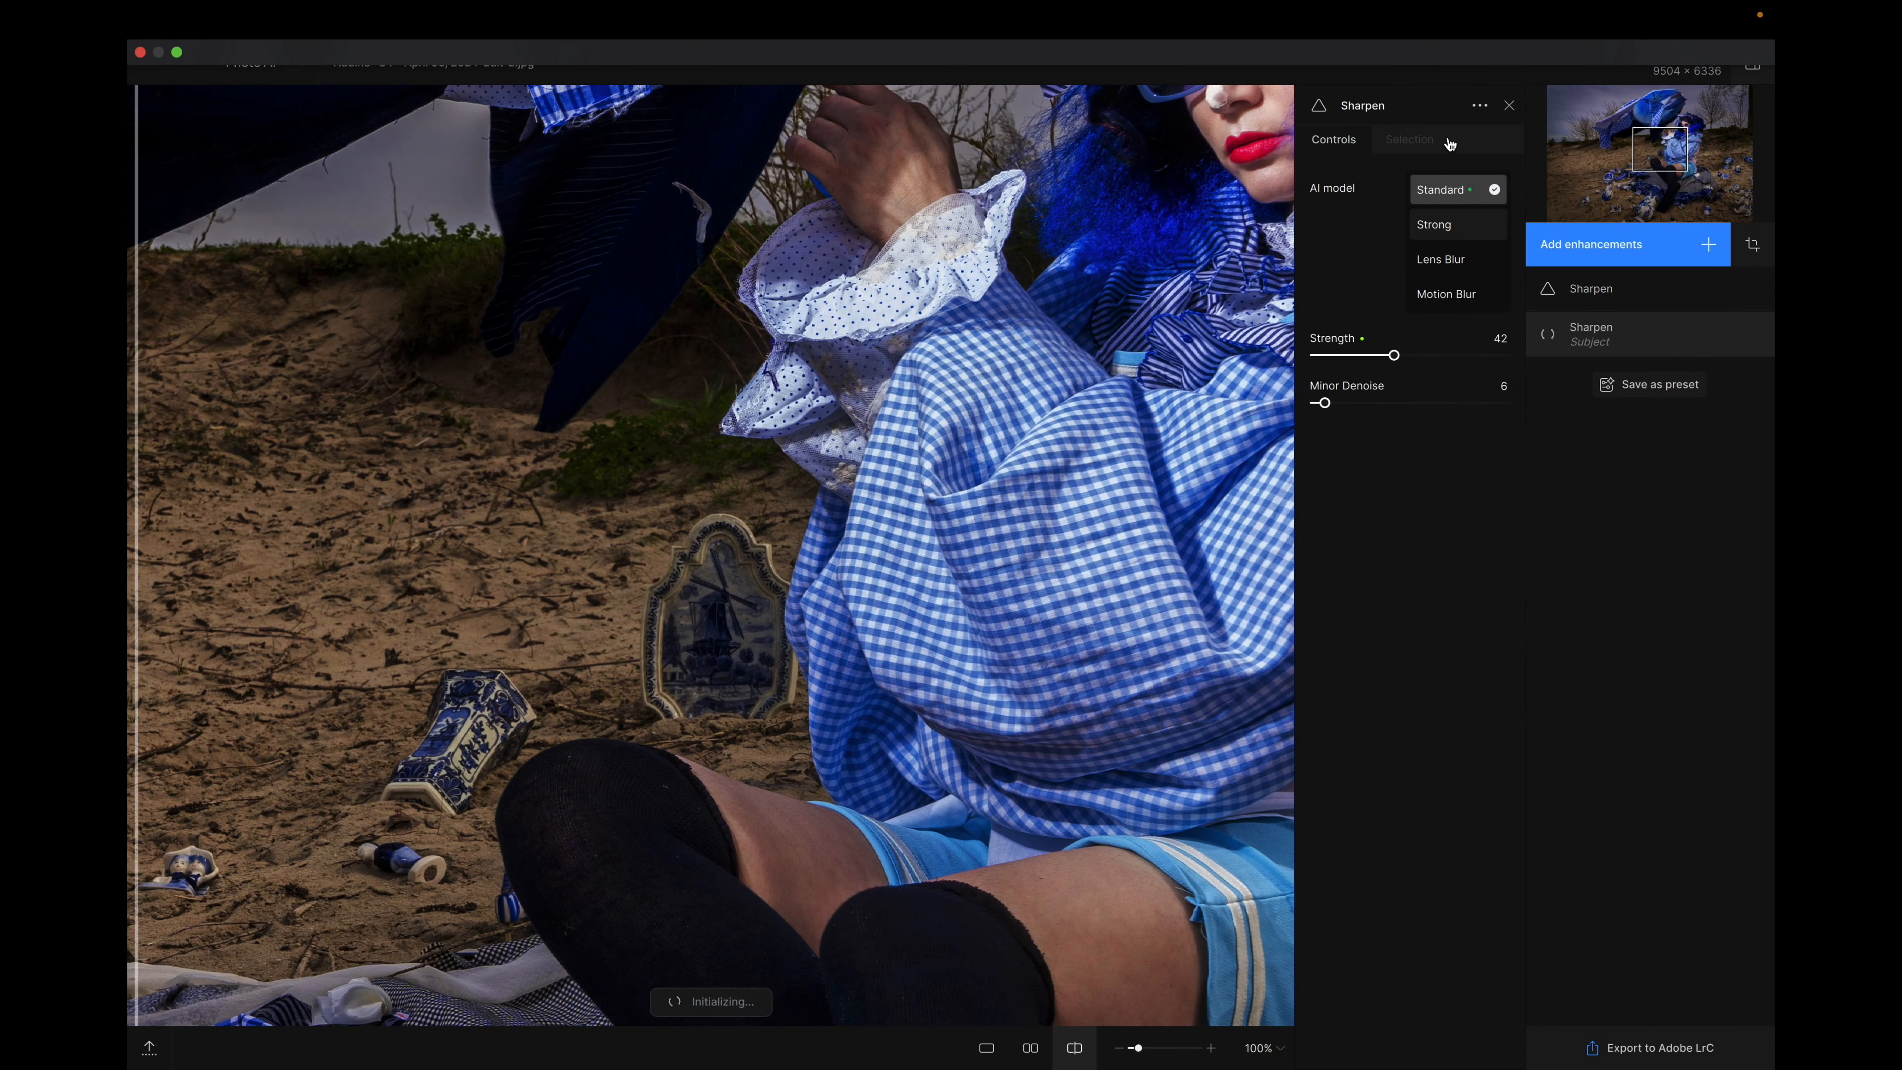
{"action": "left_click", "coordinate": [1450, 144]}
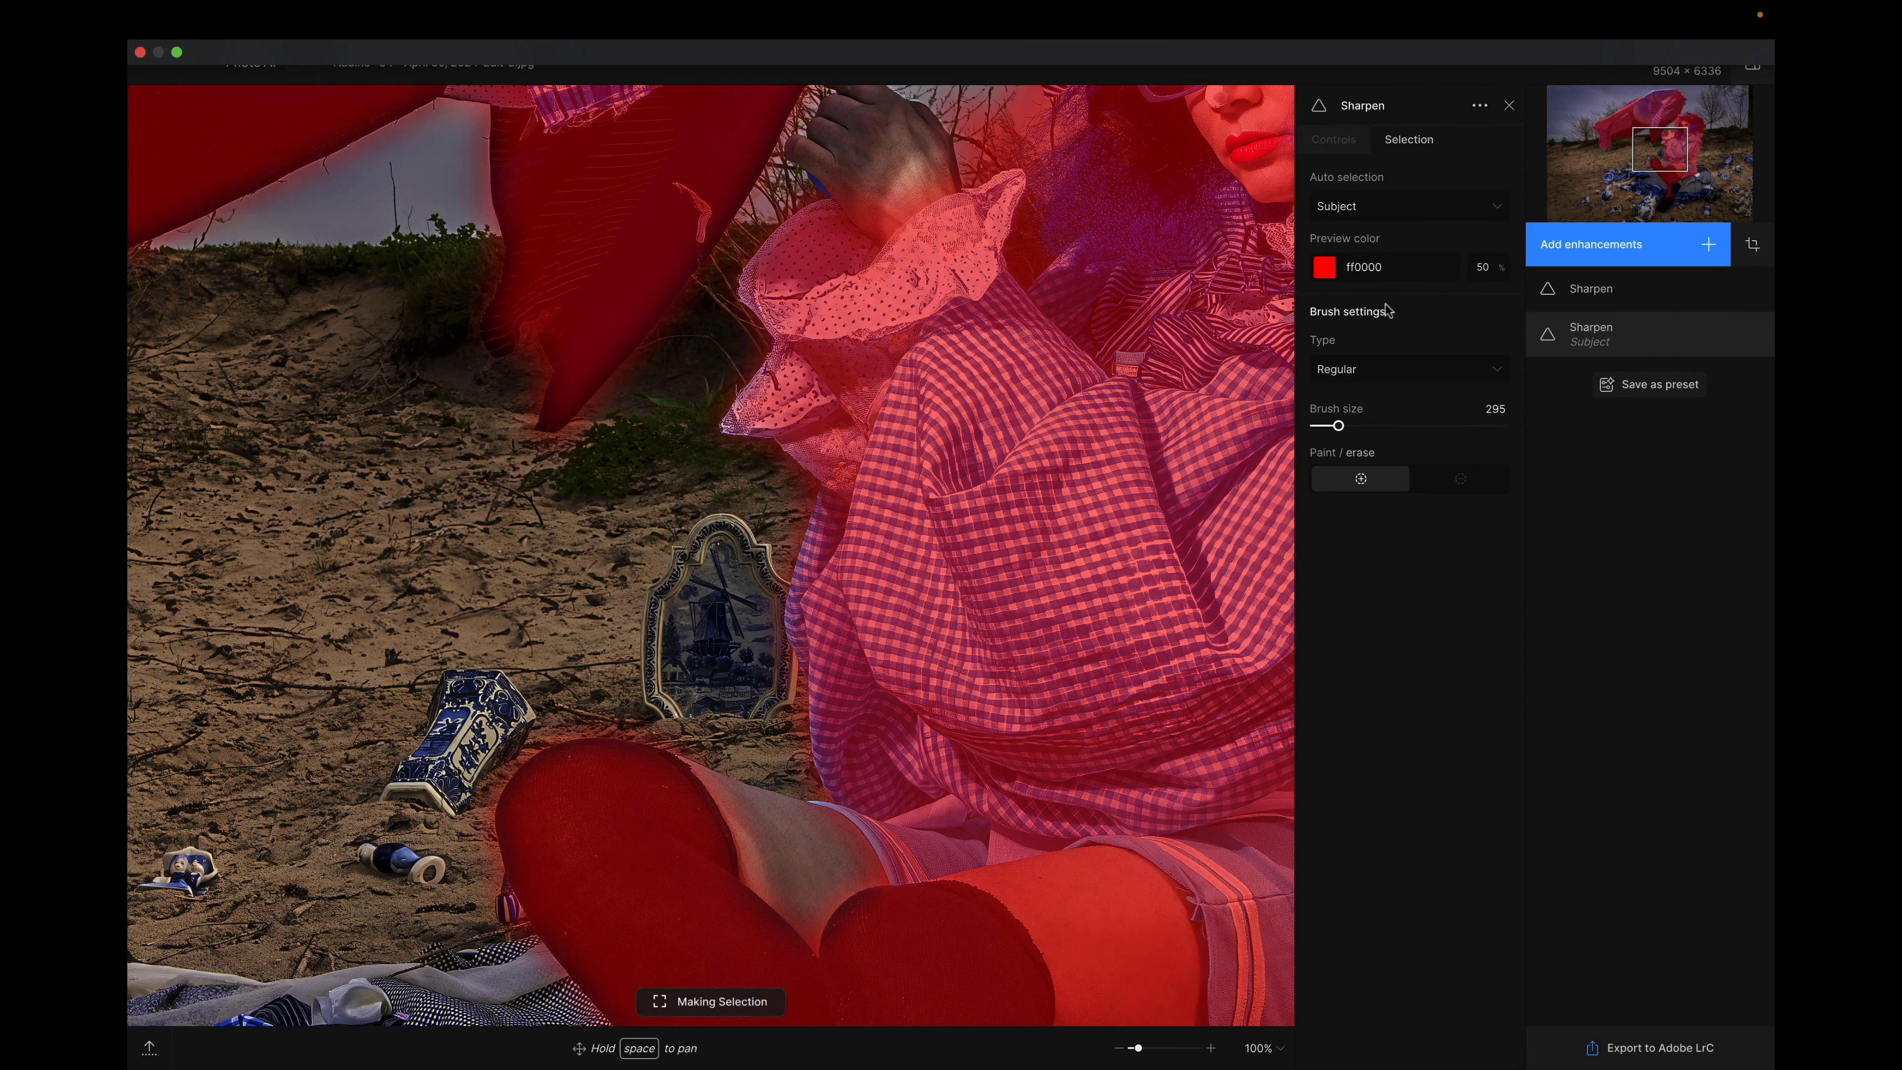
{"action": "left_click", "coordinate": [1436, 208]}
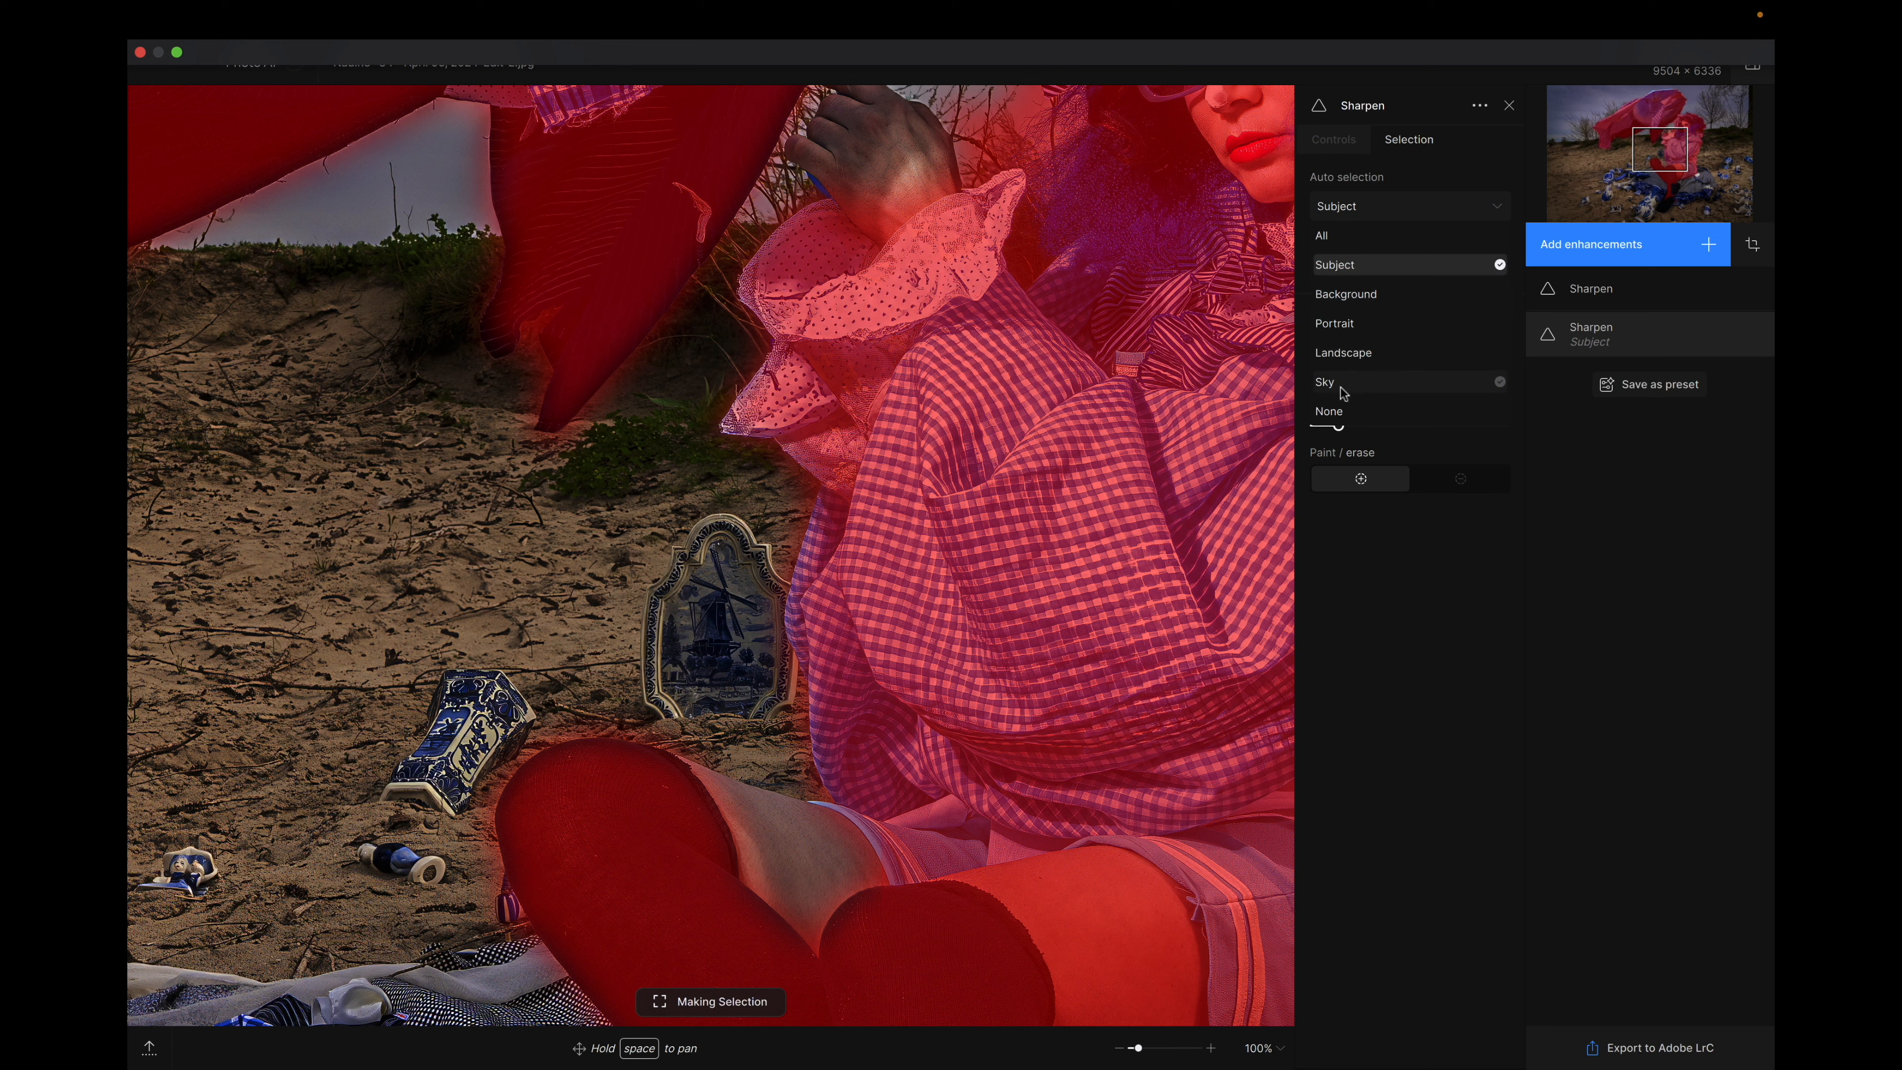
{"action": "left_click", "coordinate": [1338, 416]}
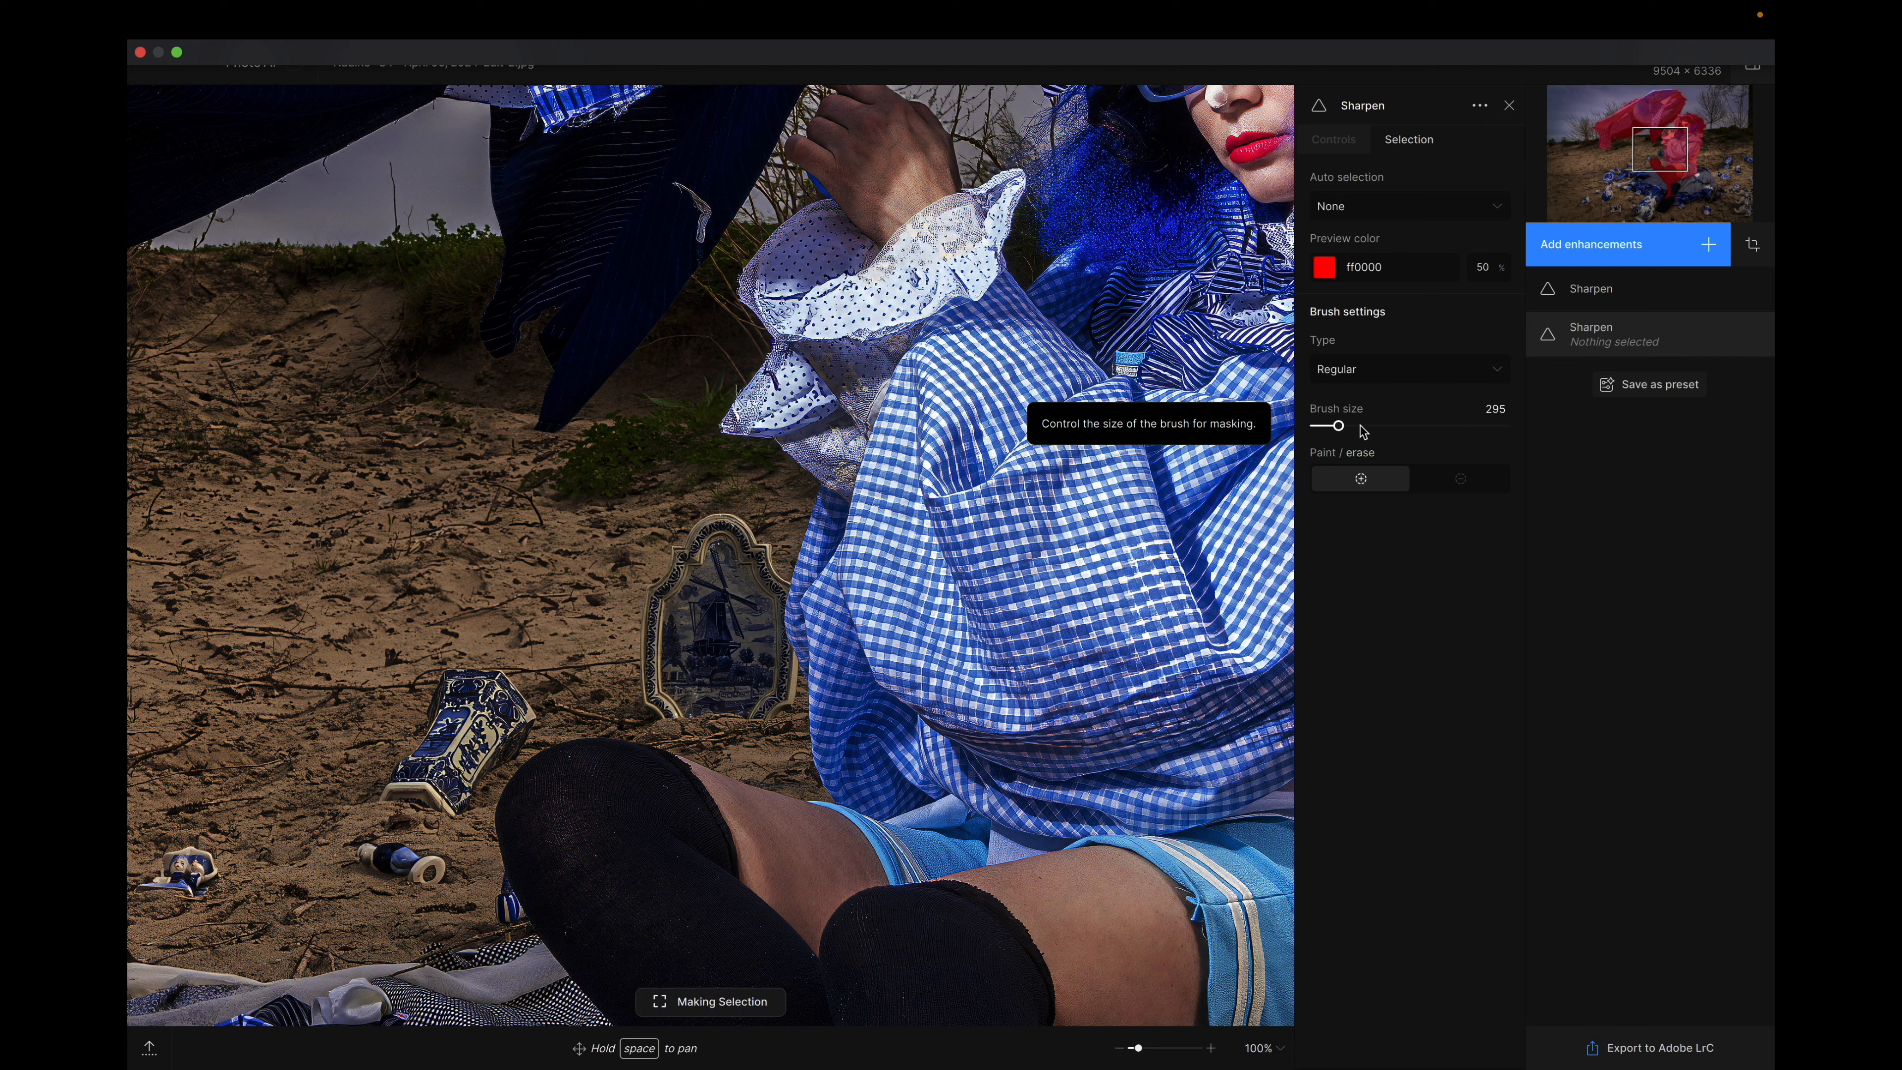
Set the brush size to 500 and paint a selection over the plaque, vase and small ceramics in the sand.
{"action": "left_click_drag", "start_coordinate": [1338, 425], "coordinate": [1357, 425]}
{"action": "left_click_drag", "start_coordinate": [649, 557], "coordinate": [662, 574]}
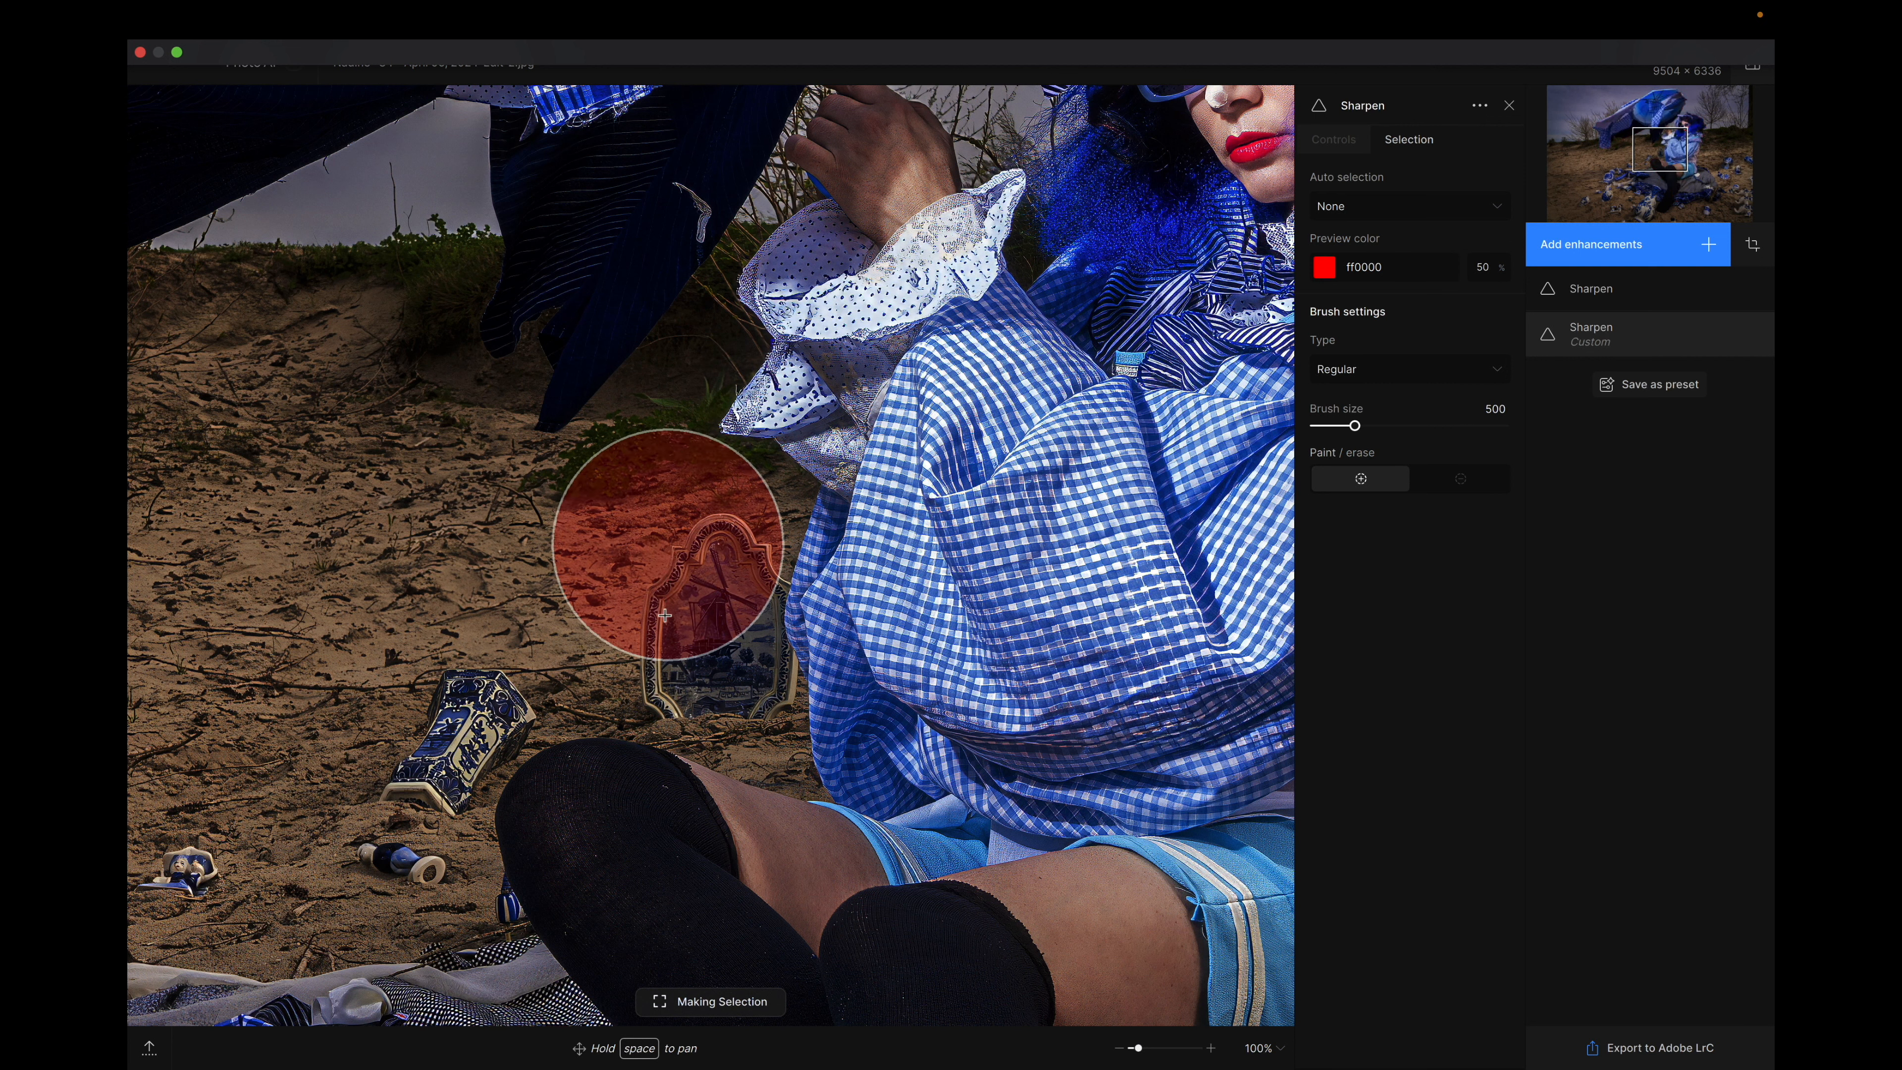
{"action": "left_click_drag", "start_coordinate": [666, 624], "coordinate": [630, 636]}
{"action": "left_click_drag", "start_coordinate": [408, 747], "coordinate": [380, 863]}
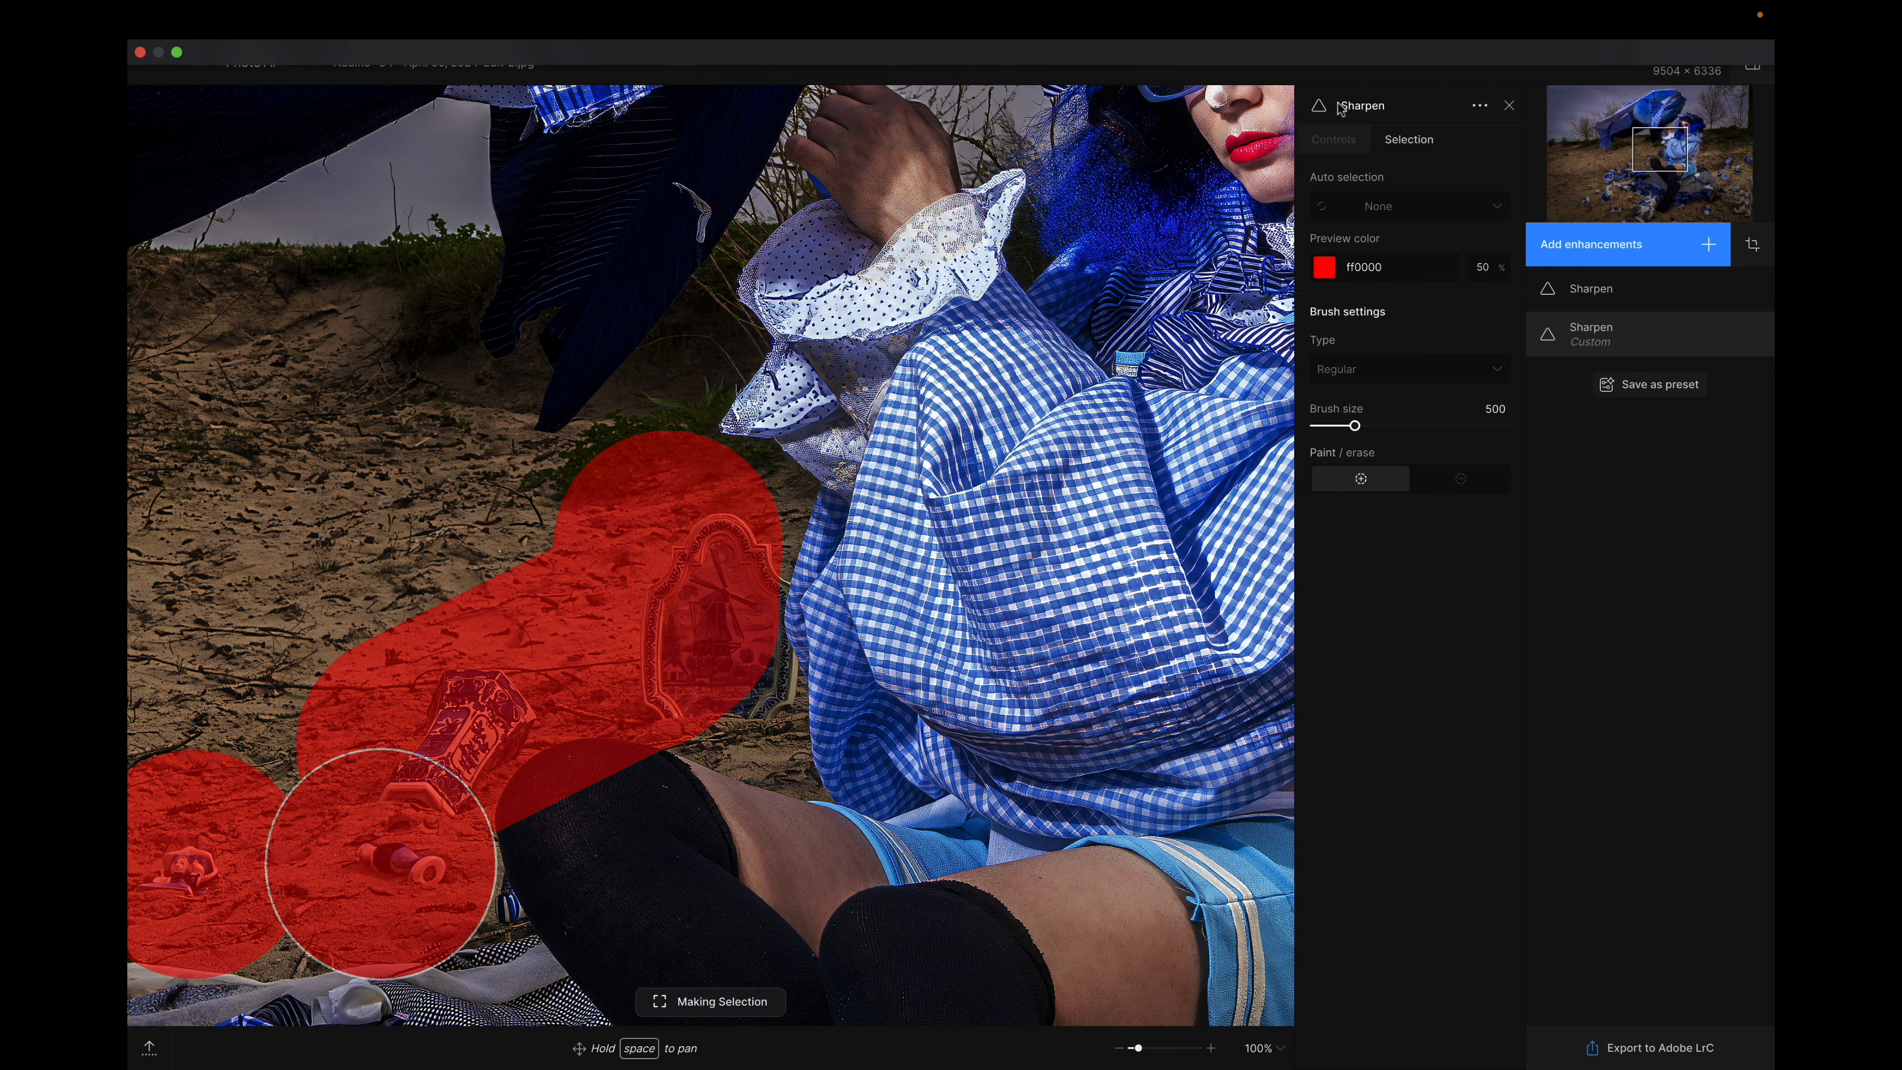
Set the custom Sharpen's AI model to Strong and compare the ceramics with the original.
{"action": "left_click", "coordinate": [1332, 141]}
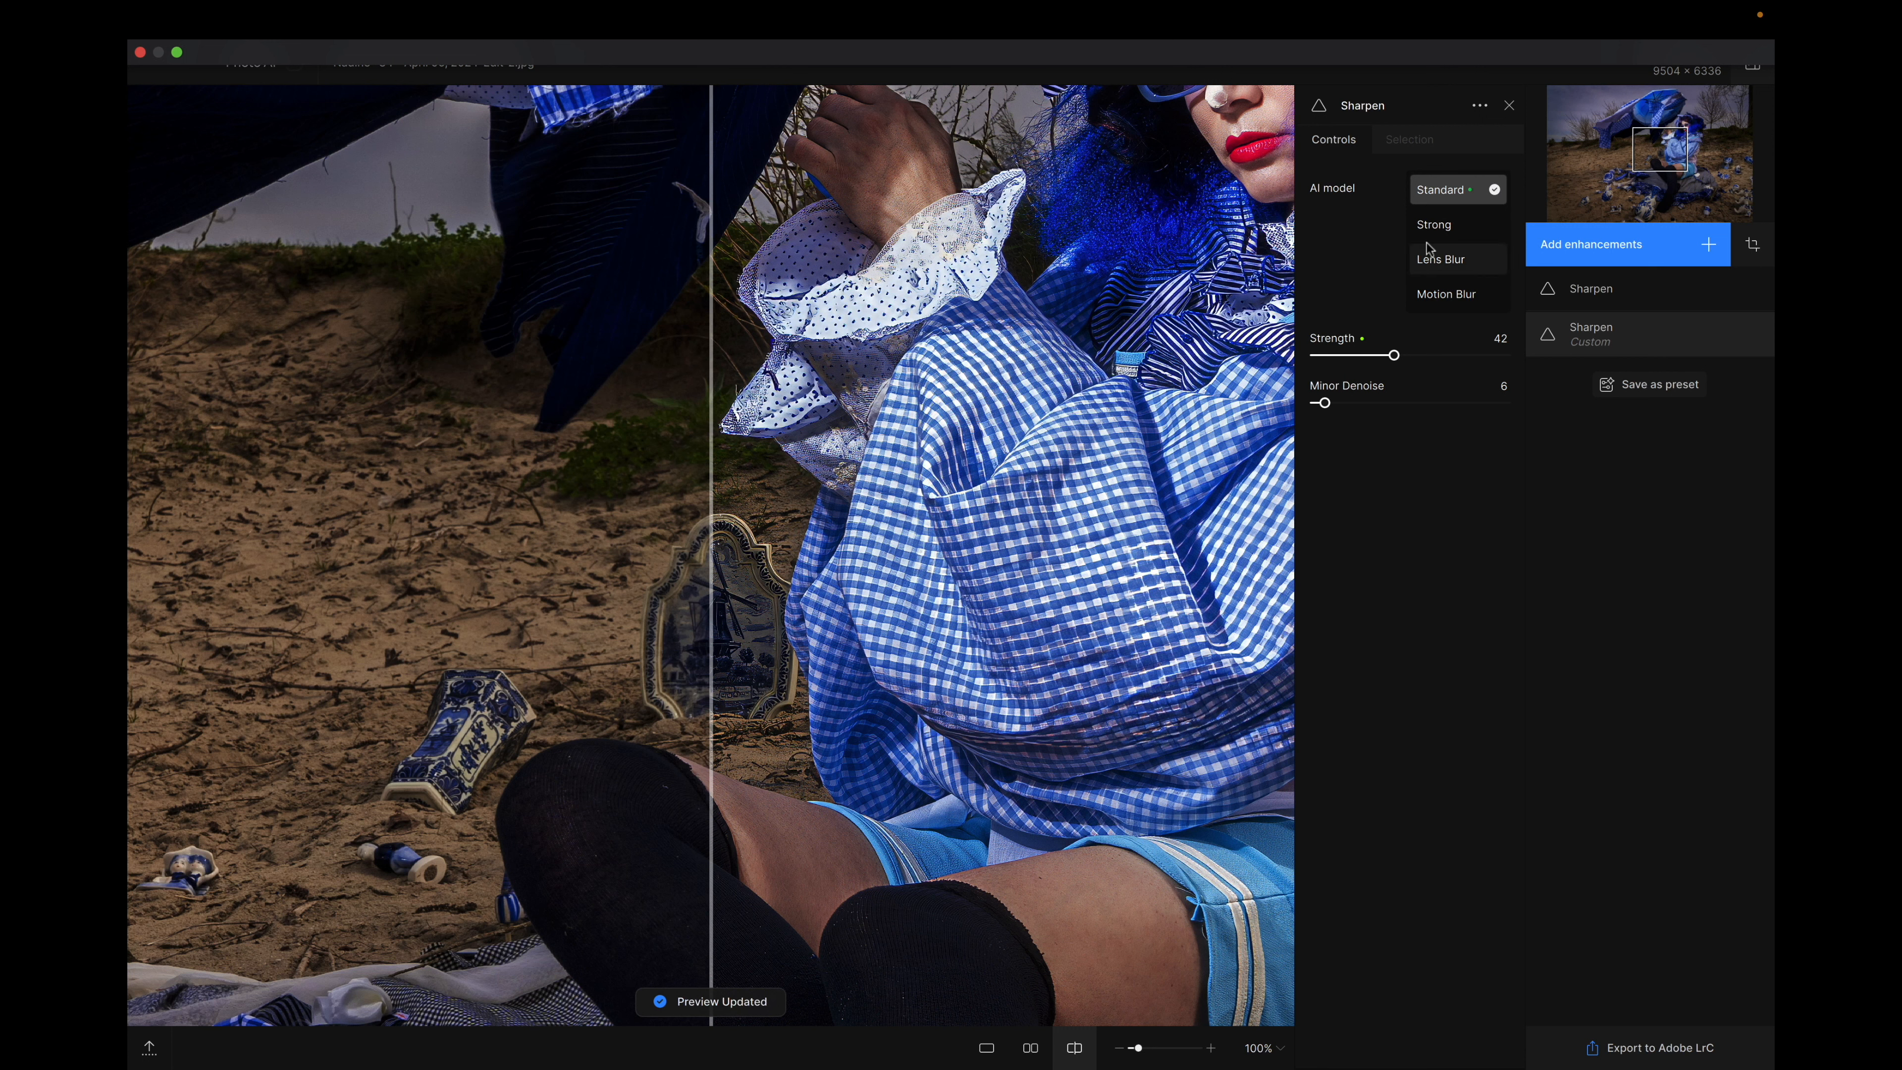
{"action": "left_click", "coordinate": [1431, 227]}
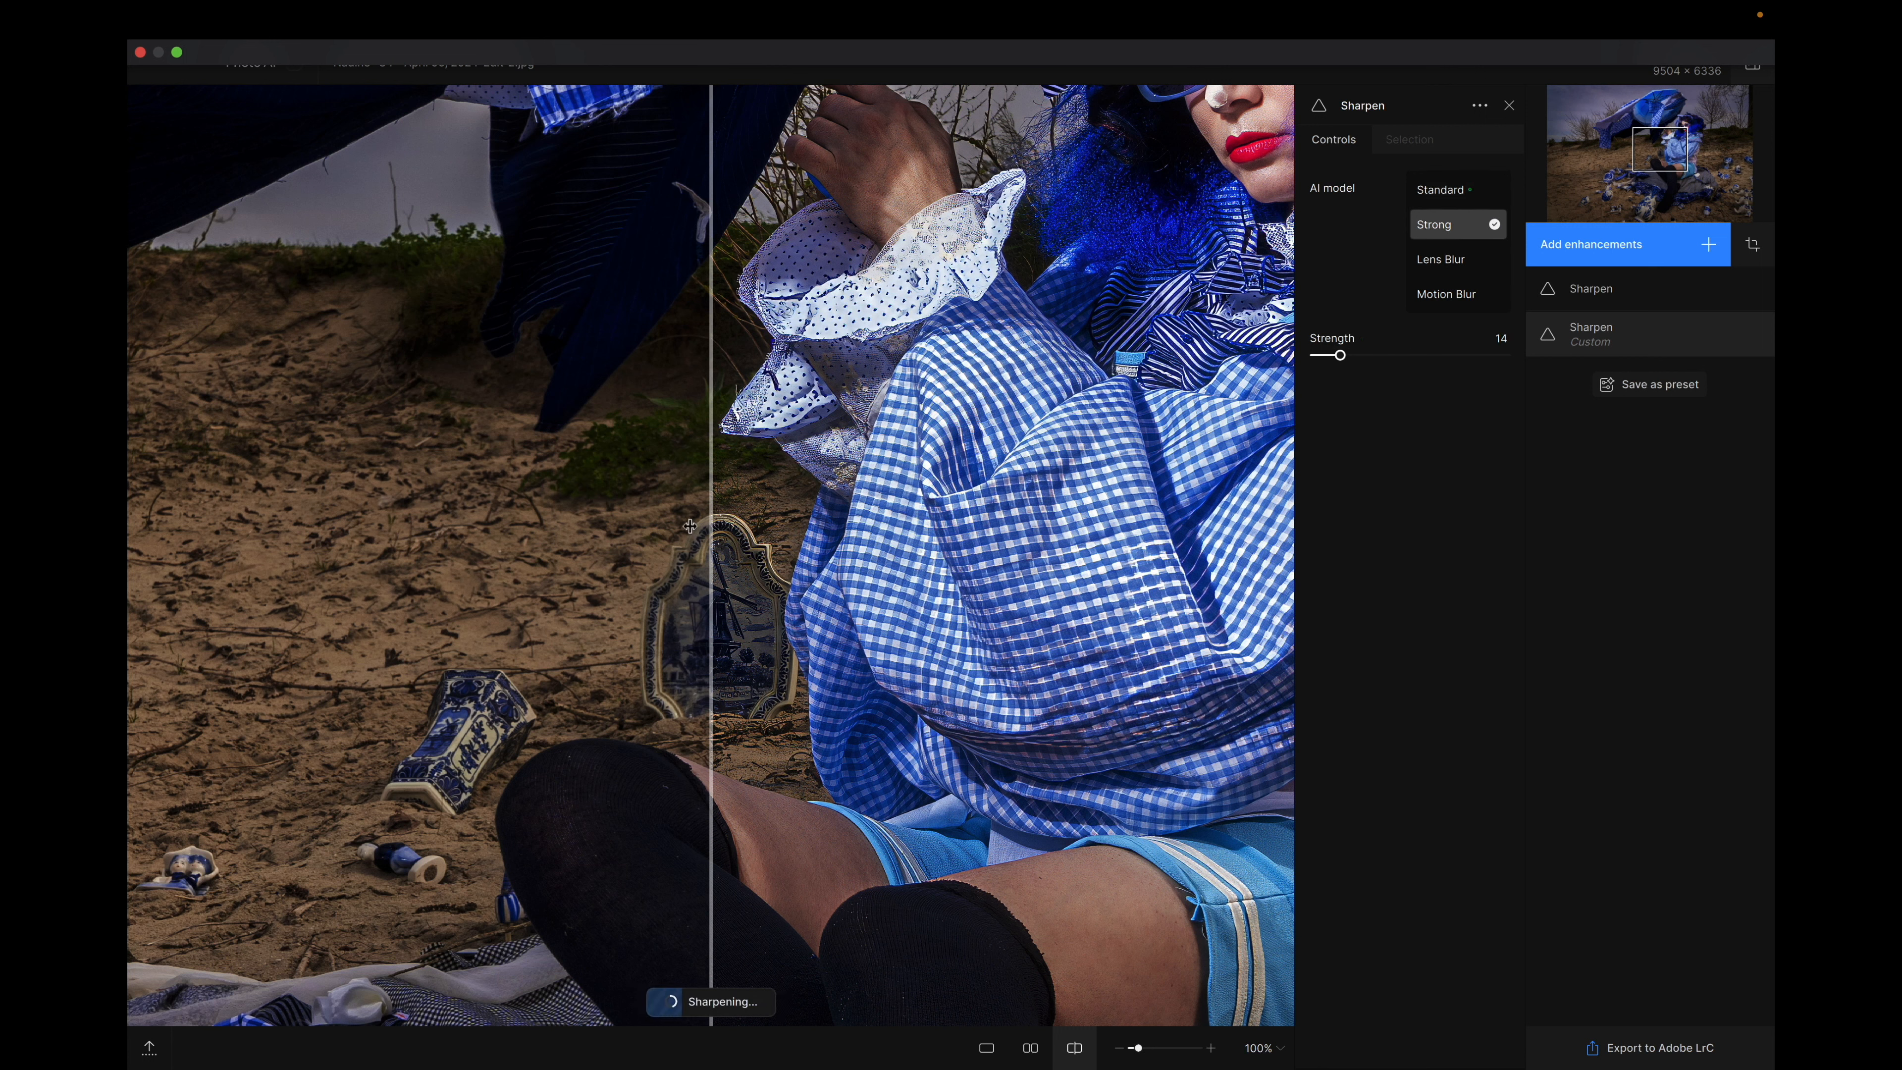
{"action": "left_click_drag", "start_coordinate": [710, 529], "coordinate": [366, 563]}
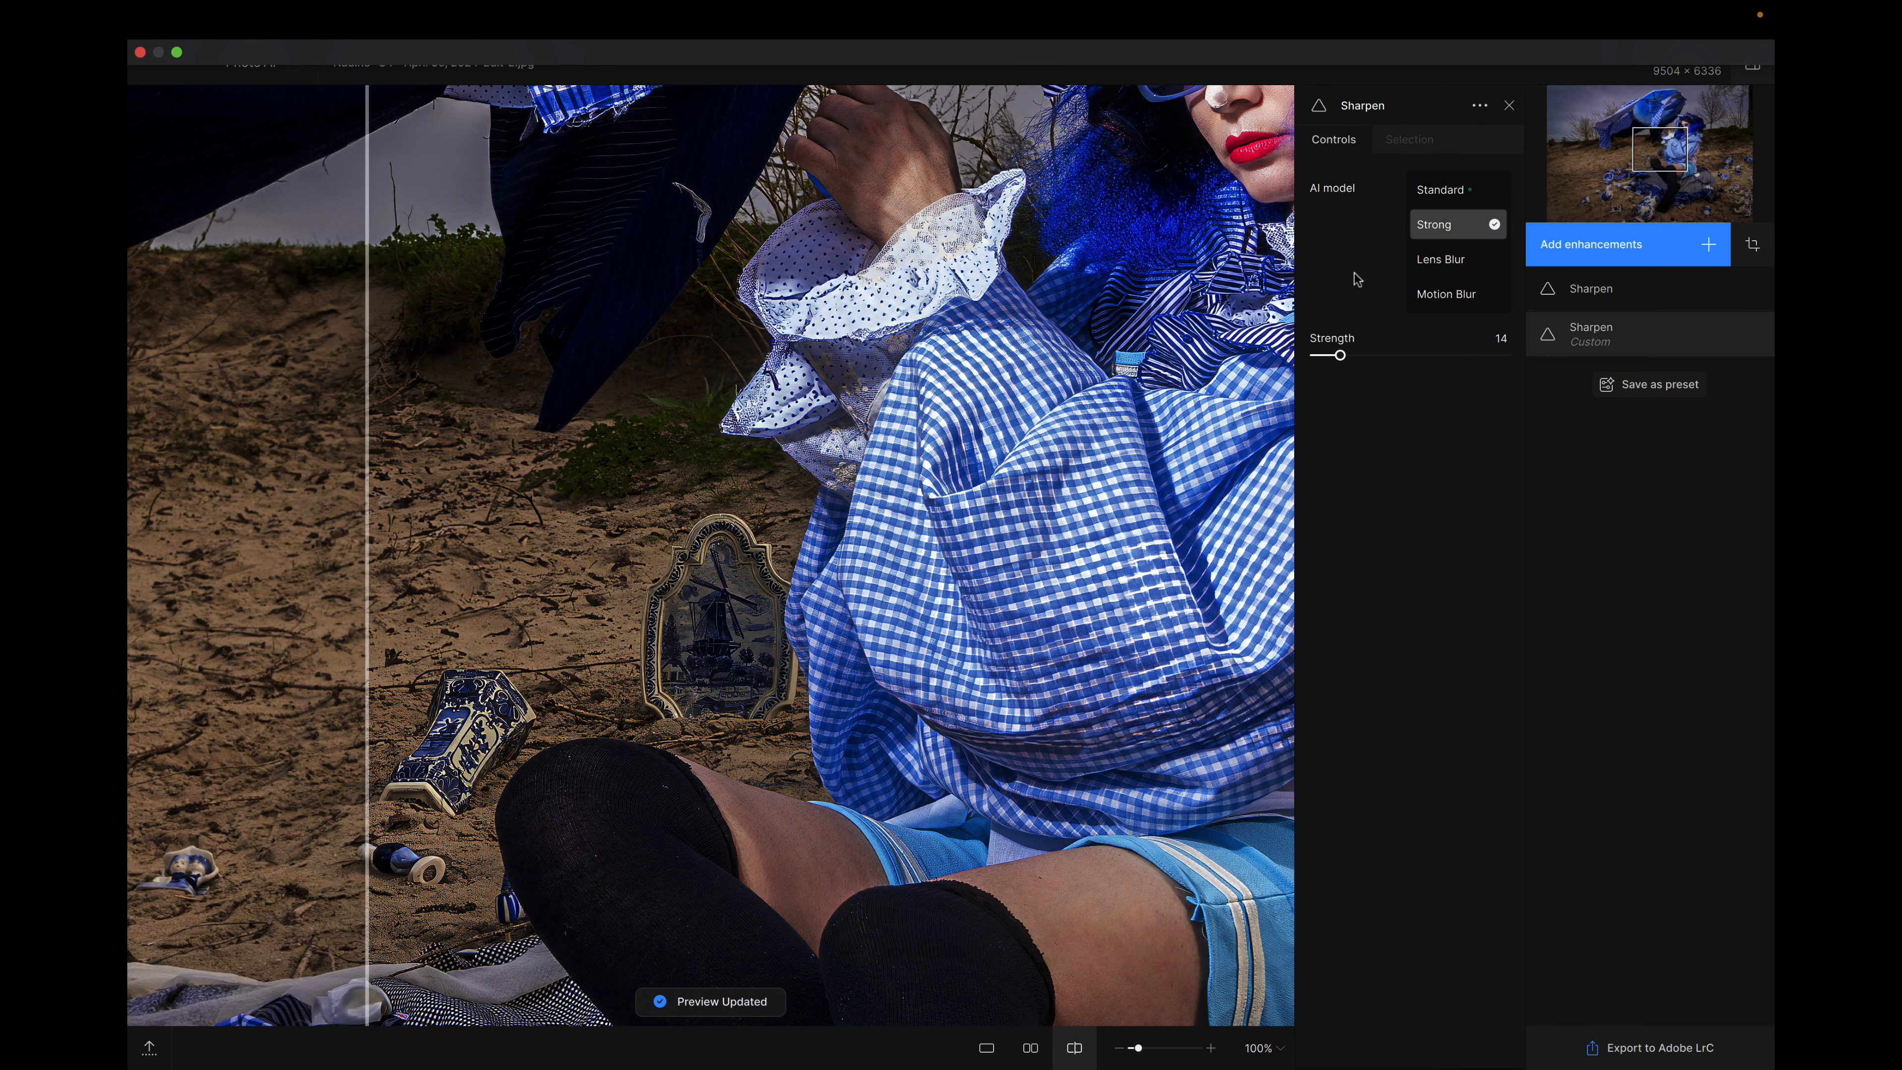
Try strength 53 on the custom Sharpen, set it to 35, and compare the ceramics with the original.
{"action": "left_click", "coordinate": [1415, 356]}
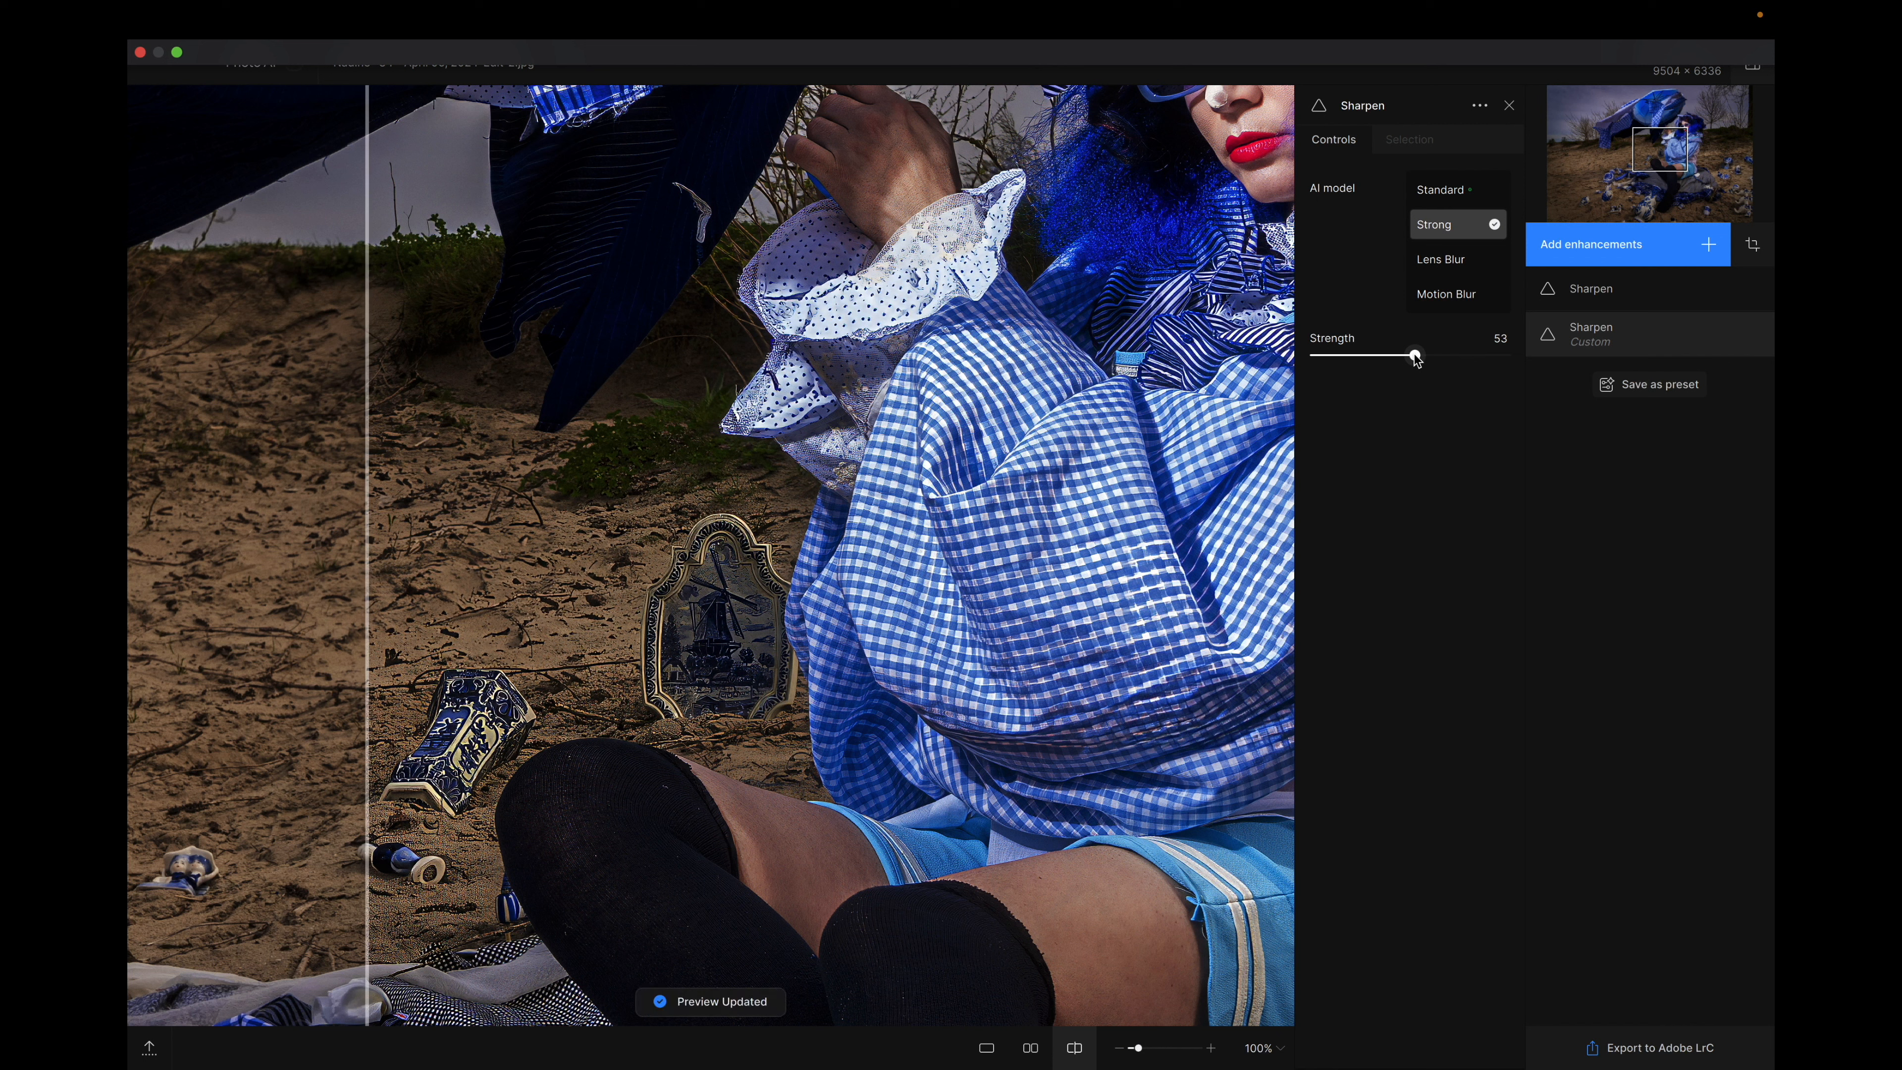
{"action": "left_click_drag", "start_coordinate": [367, 533], "coordinate": [186, 633]}
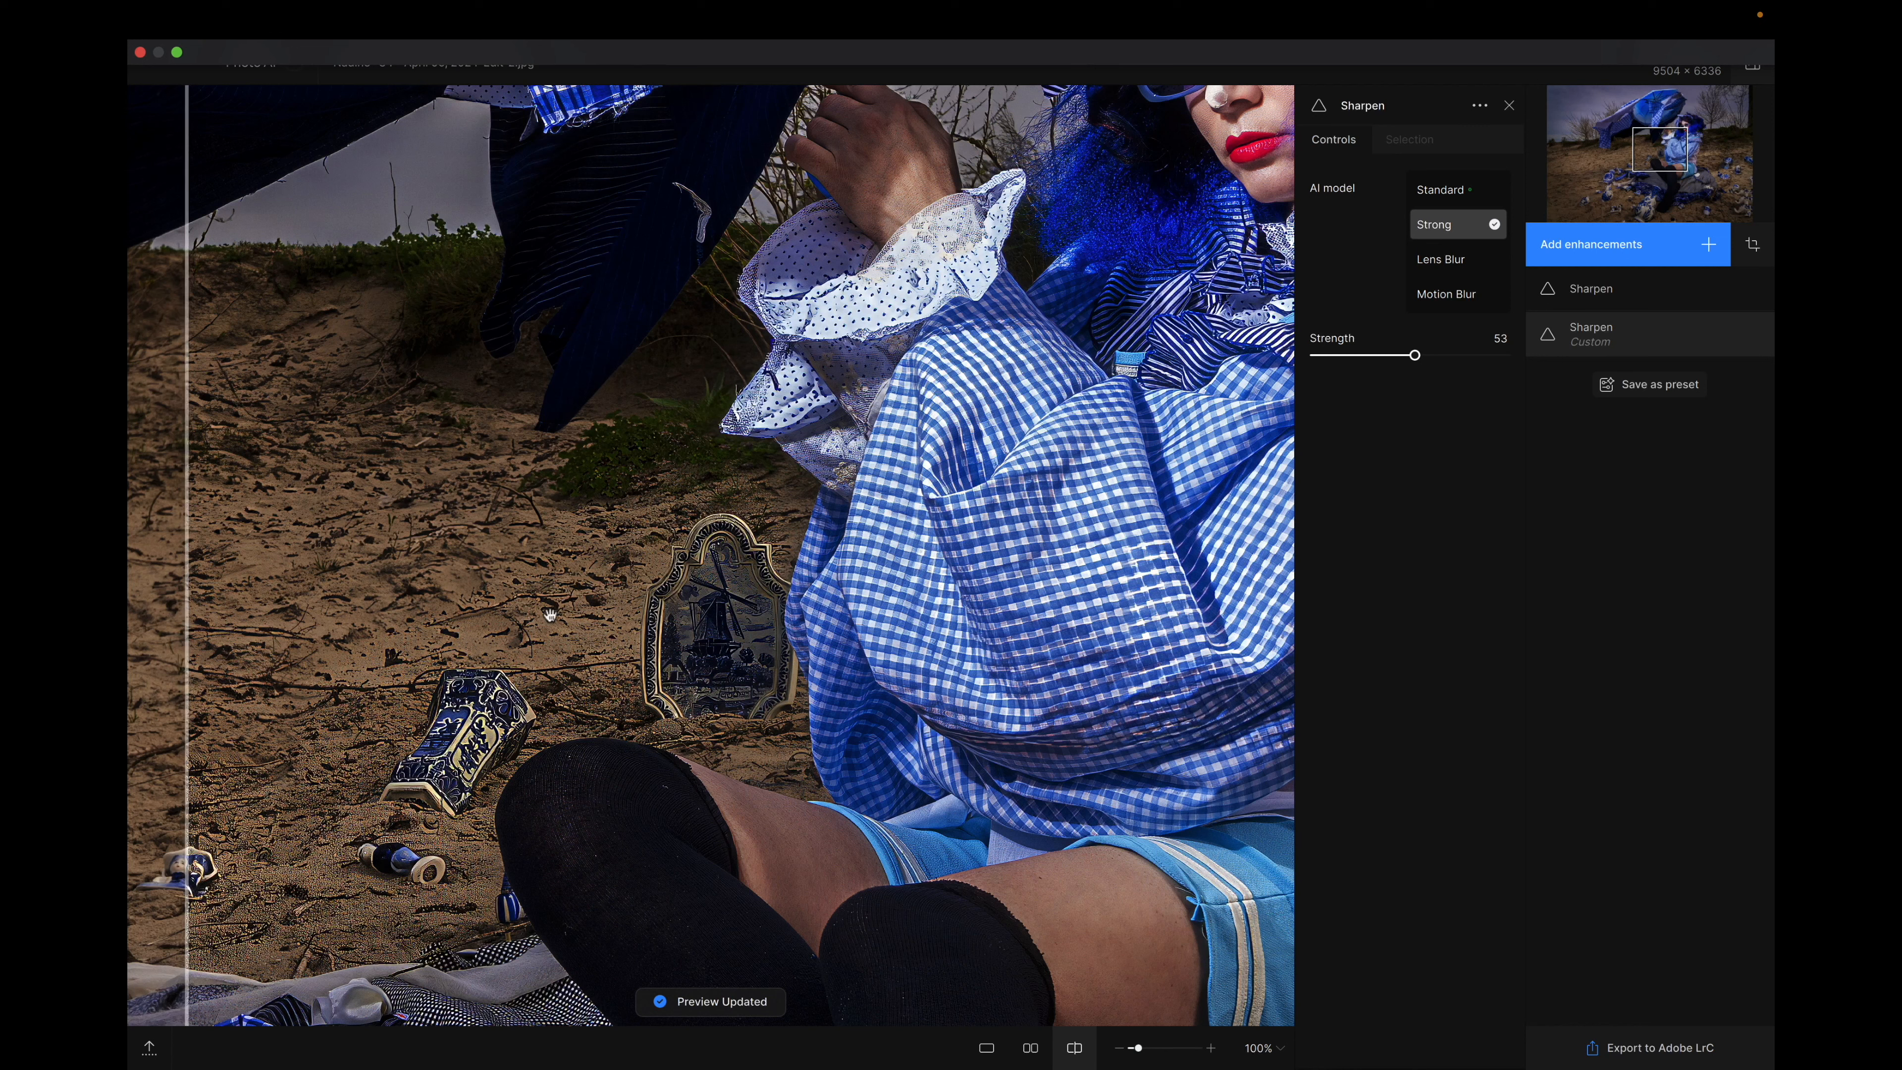
{"action": "left_click", "coordinate": [1380, 356]}
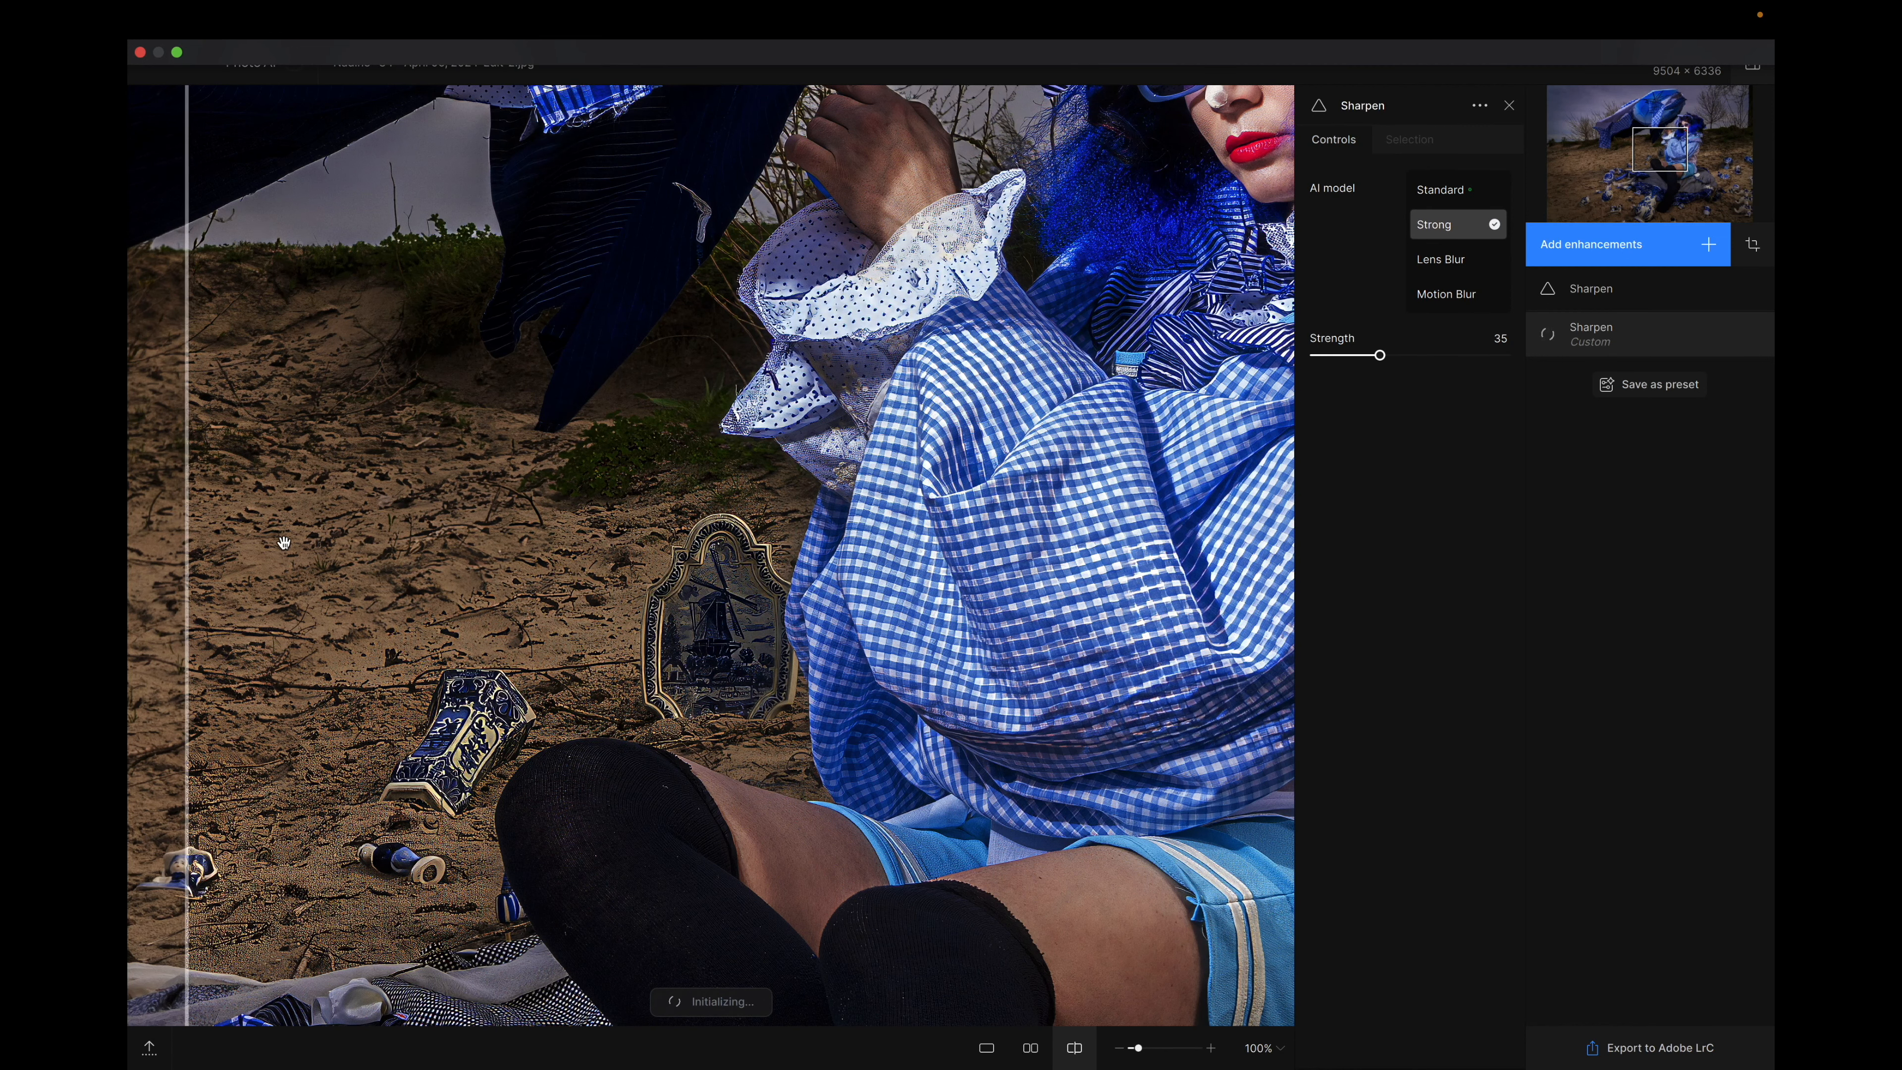
{"action": "left_click_drag", "start_coordinate": [186, 532], "coordinate": [129, 483]}
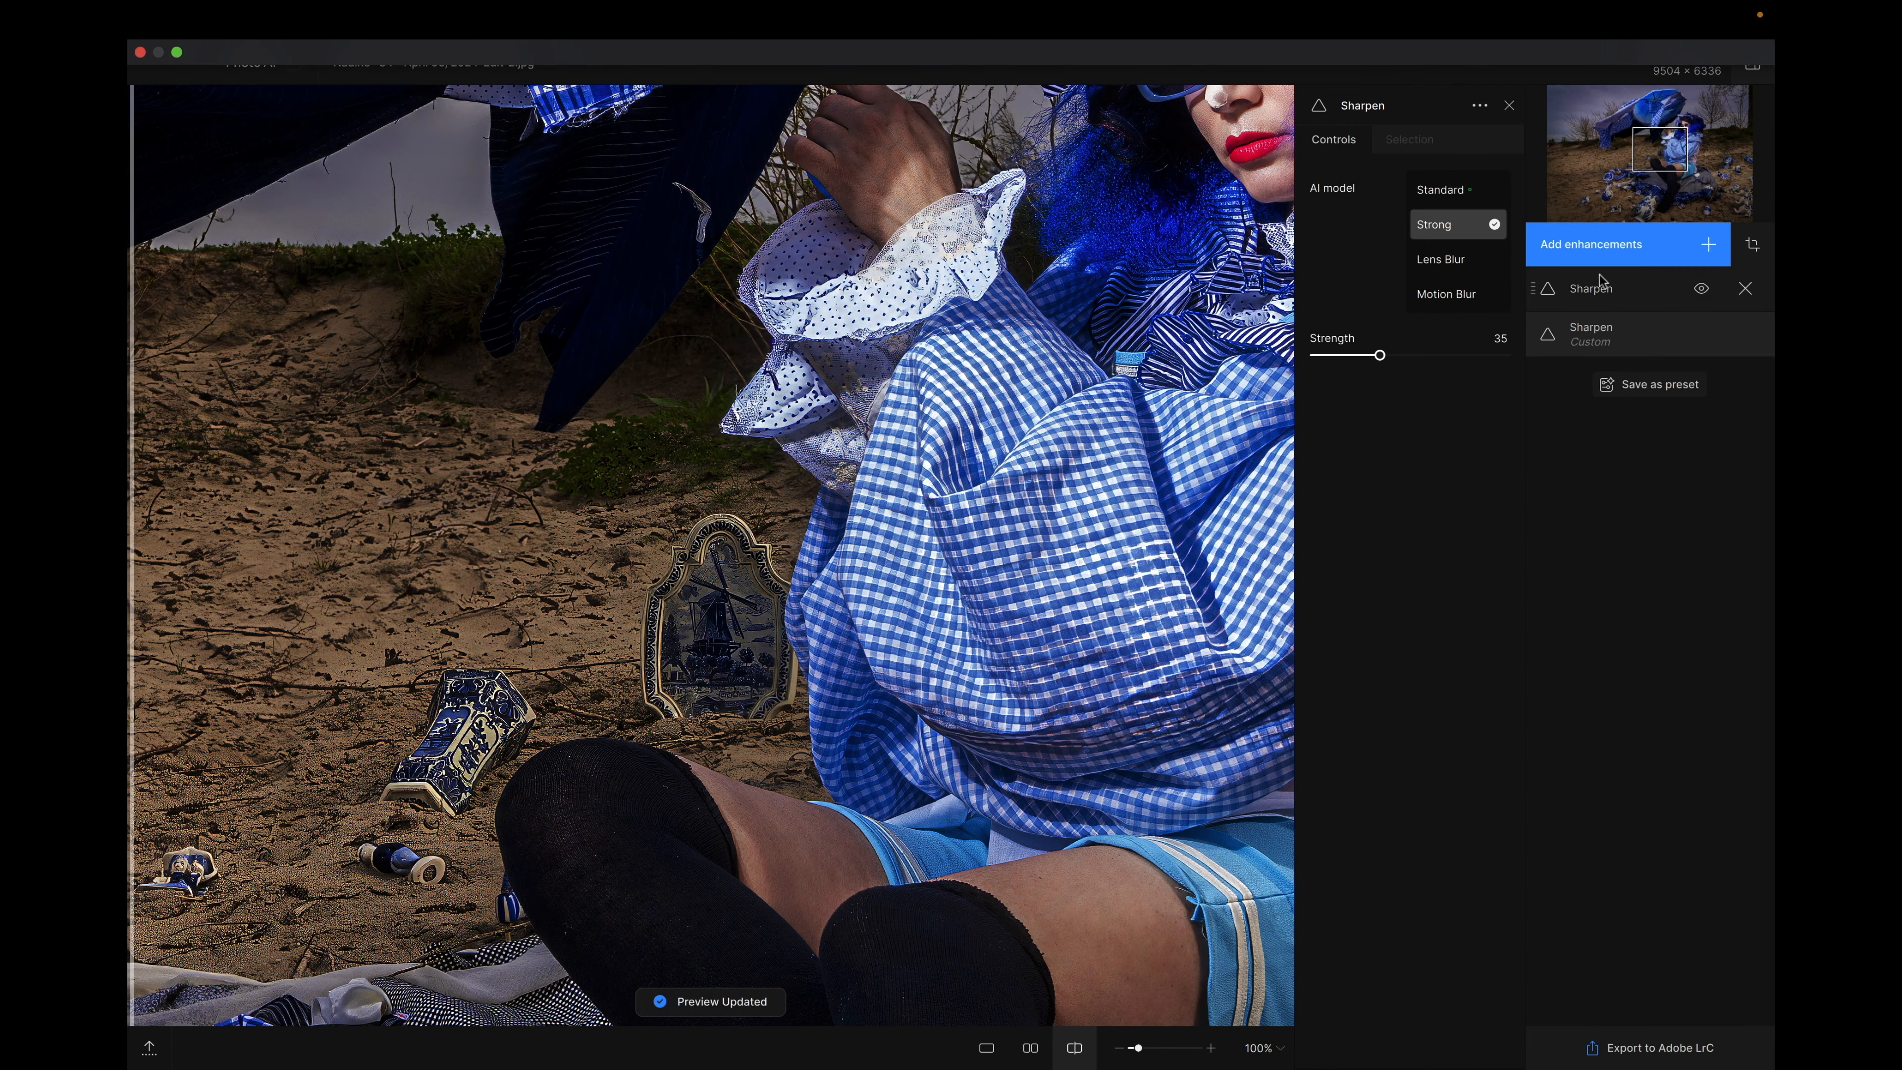
Place the whole-image Sharpen below the custom Sharpen in the enhancement order and compare the result with the original.
{"action": "left_click_drag", "start_coordinate": [1535, 294], "coordinate": [1548, 353]}
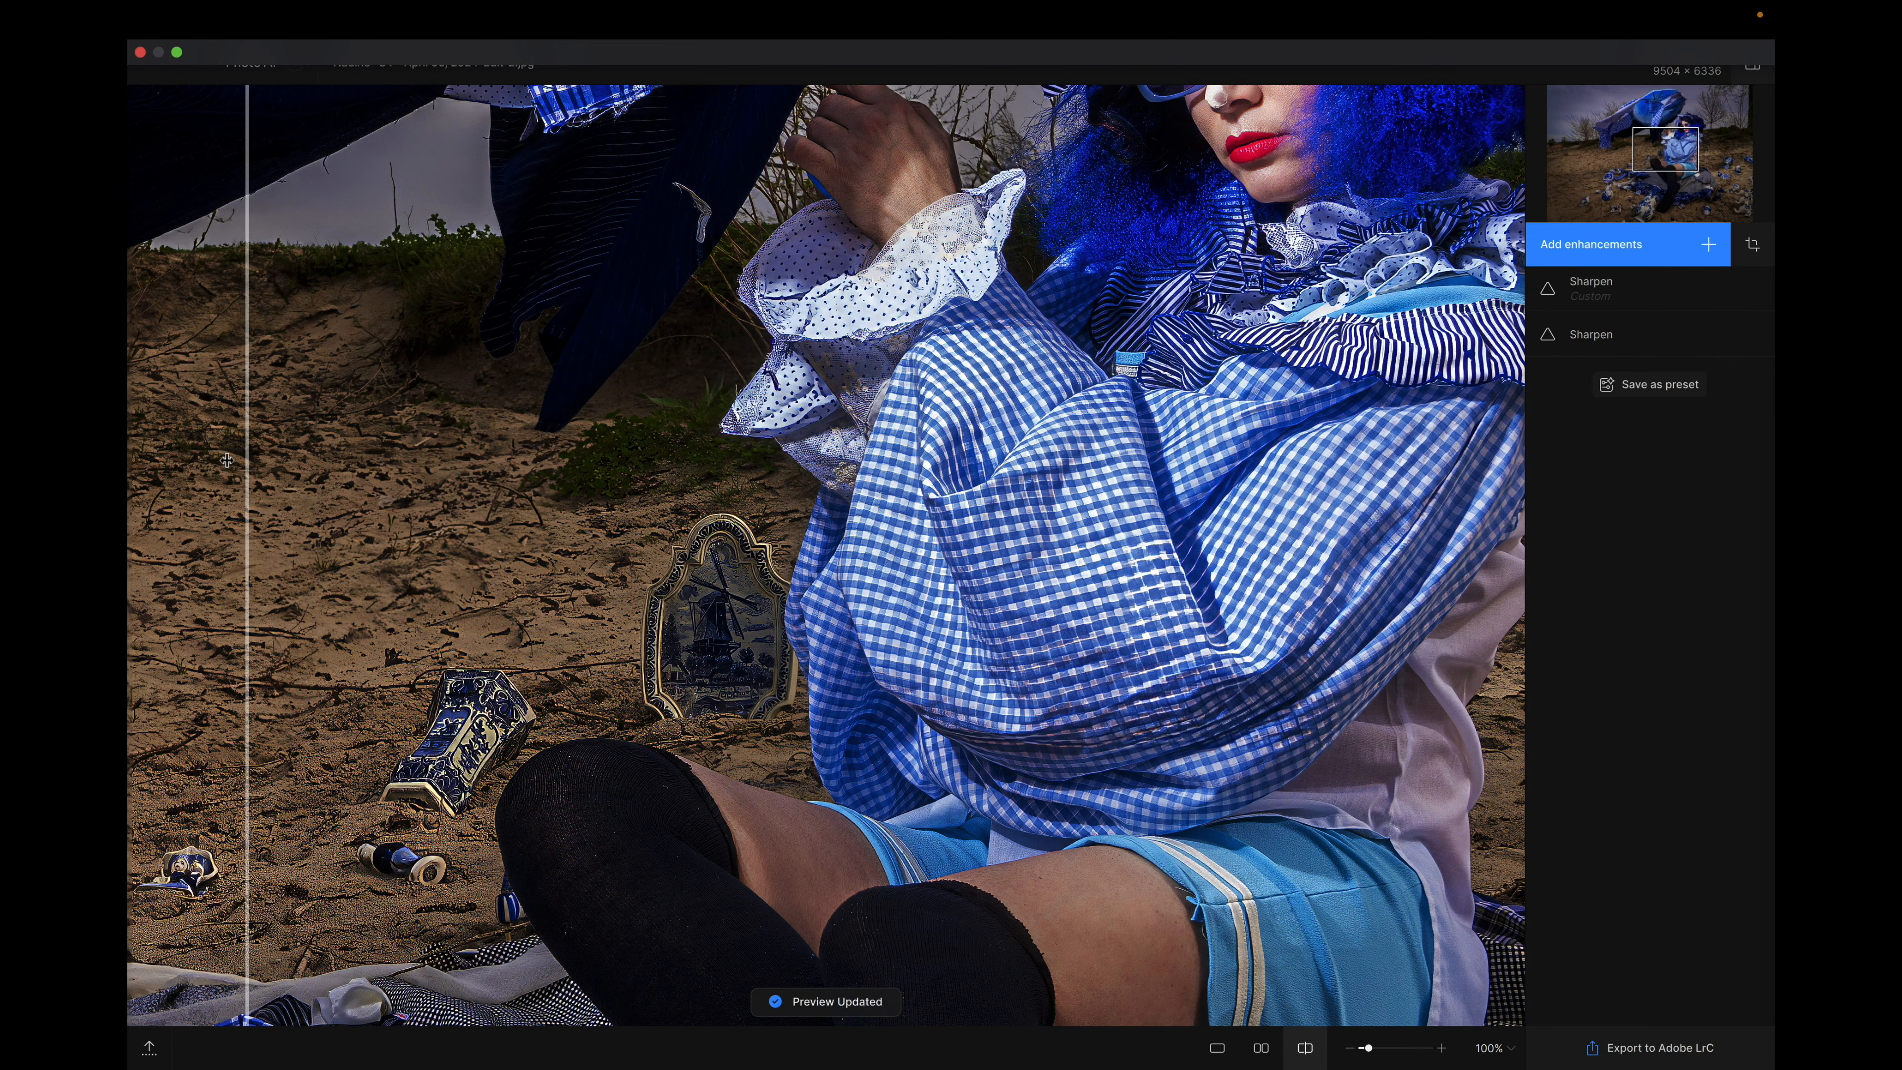
{"action": "left_click_drag", "start_coordinate": [246, 462], "coordinate": [366, 464]}
{"action": "left_click_drag", "start_coordinate": [533, 447], "coordinate": [181, 450]}
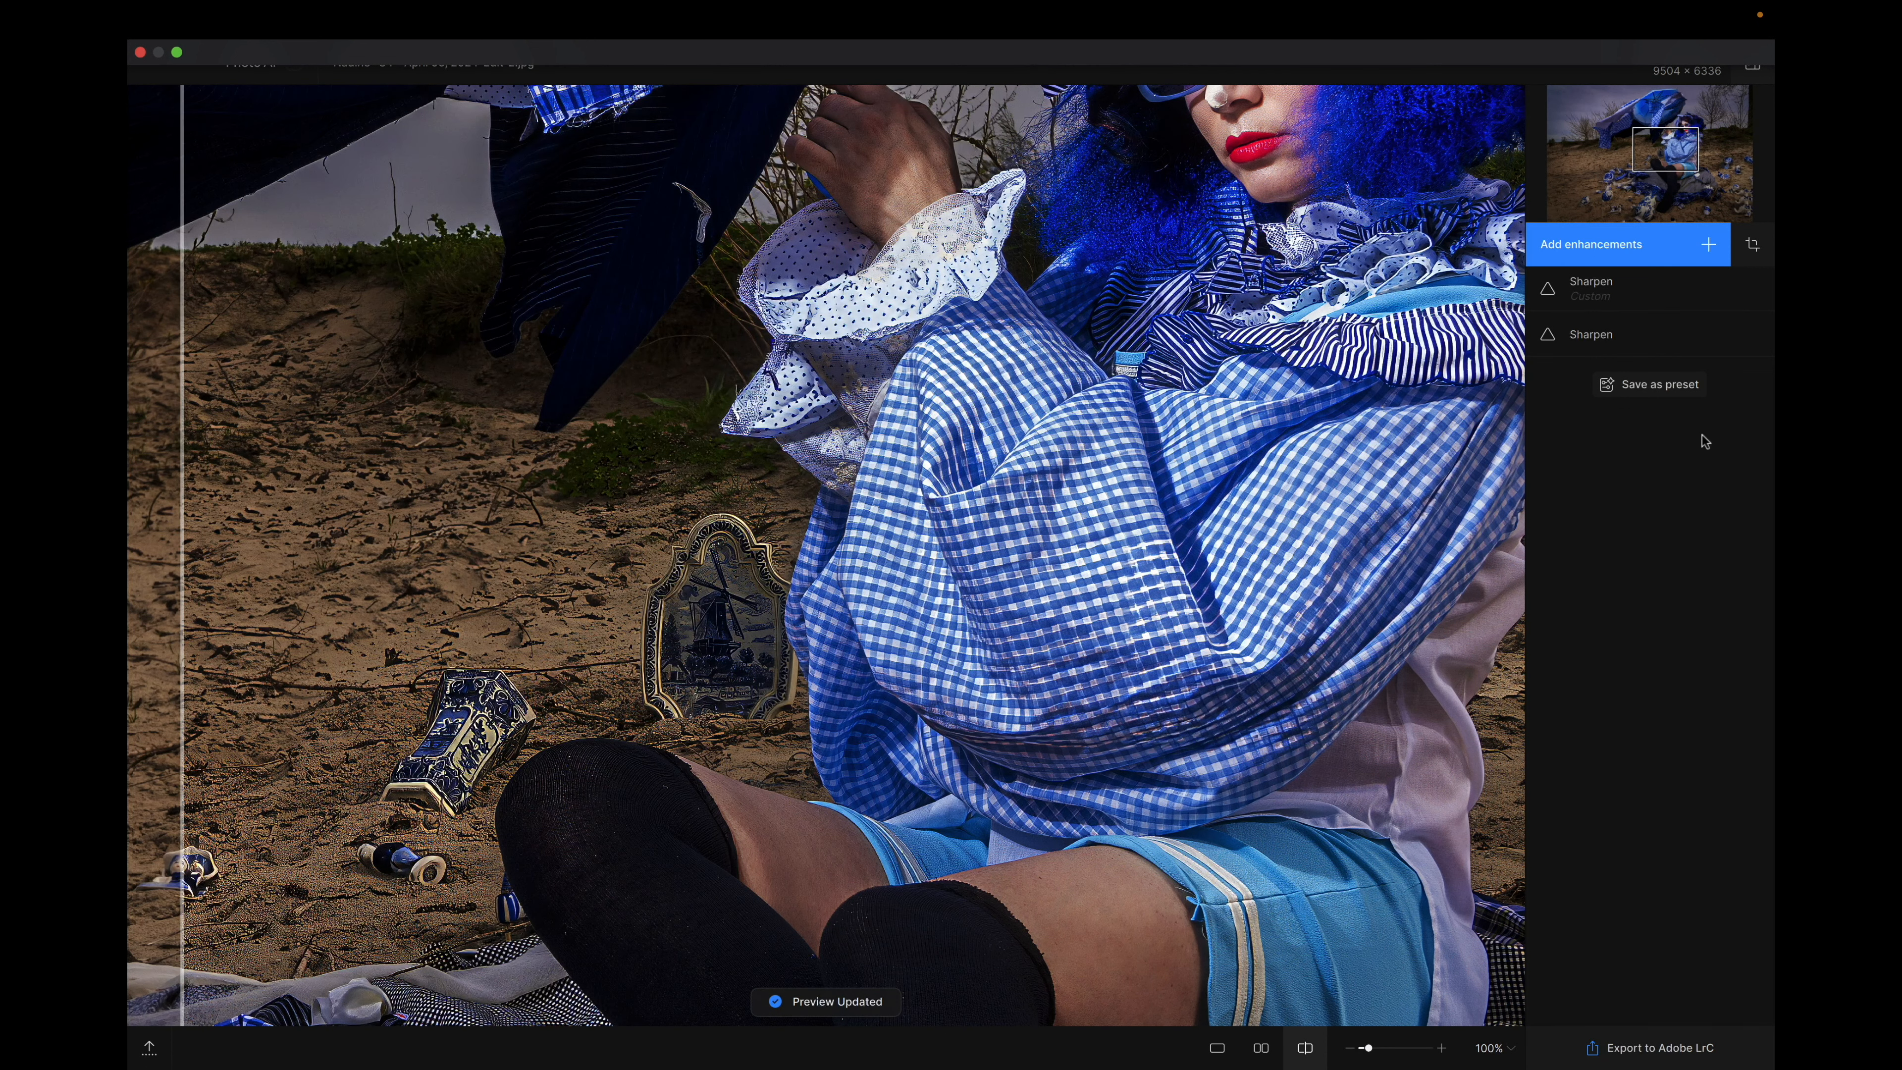
Hide both Sharpen enhancements and show them again one at a time to judge what each contributes.
{"action": "left_click", "coordinate": [1604, 337]}
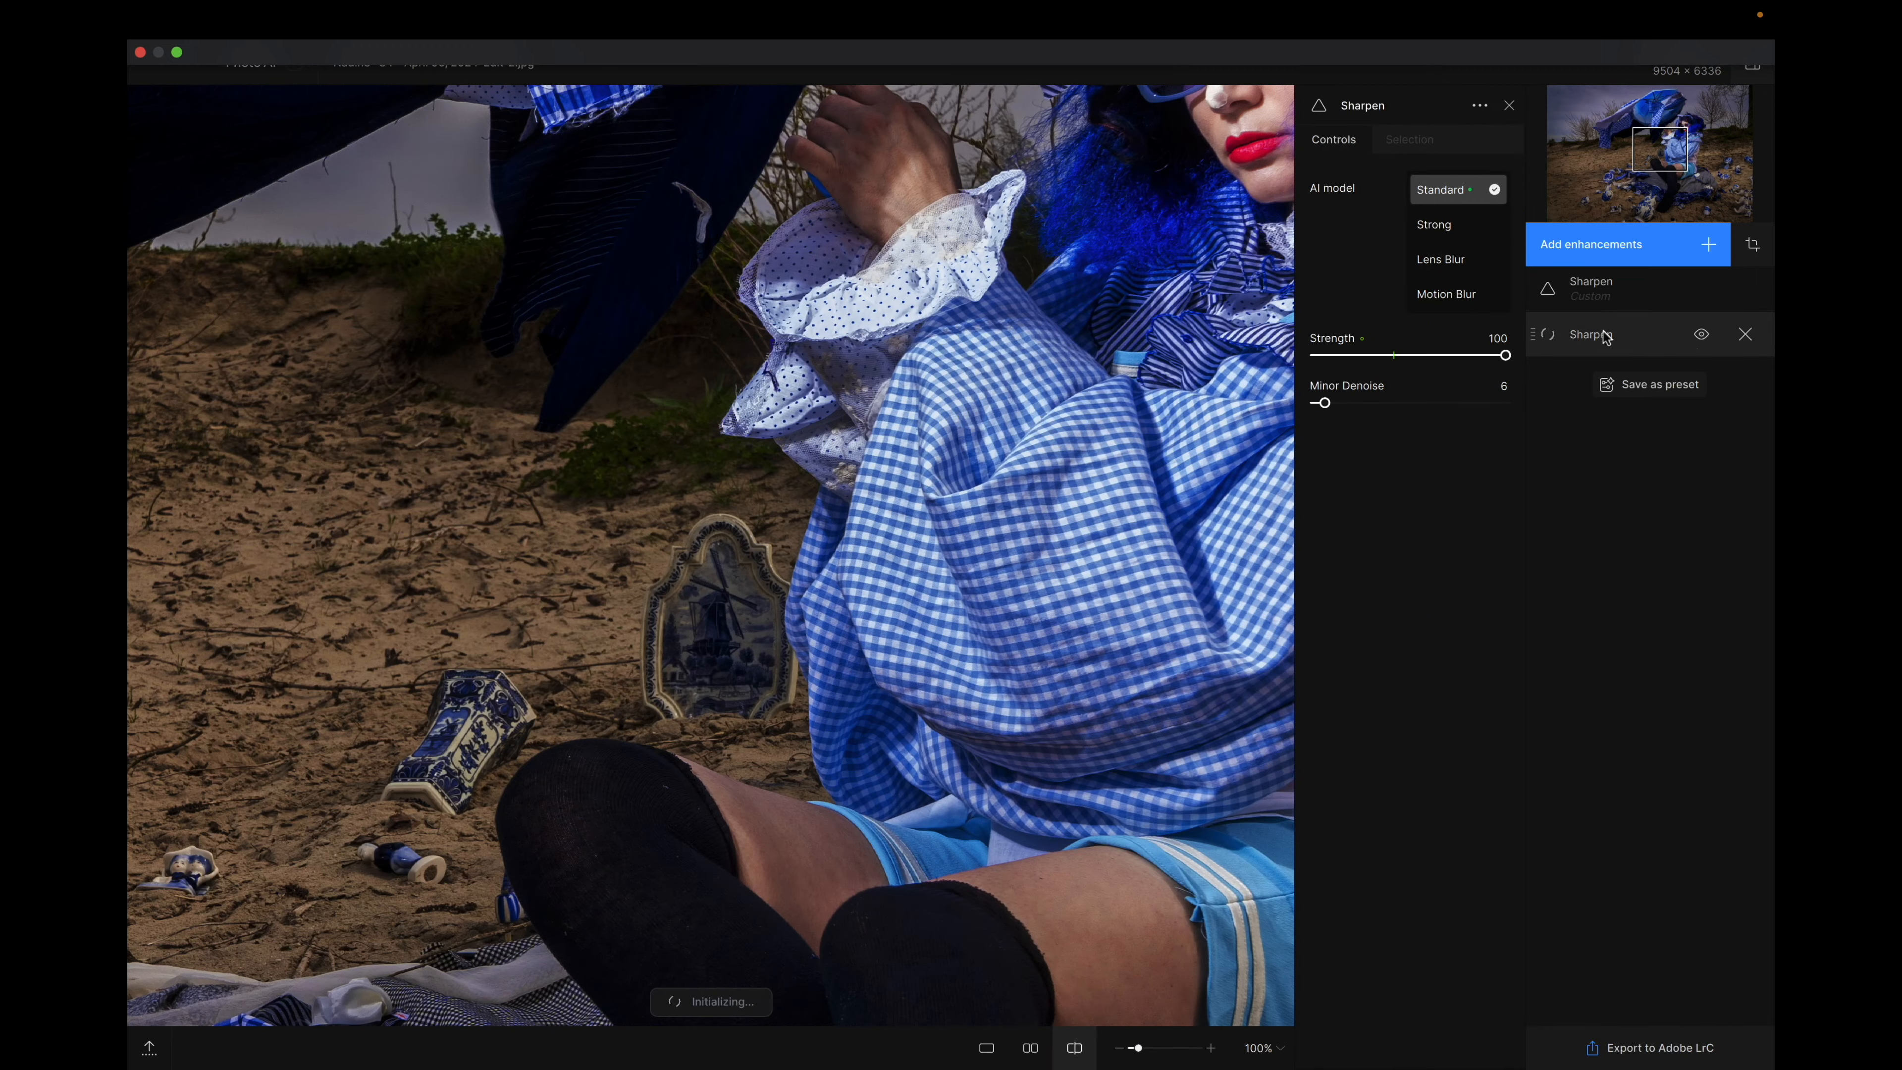
{"action": "left_click", "coordinate": [1702, 336]}
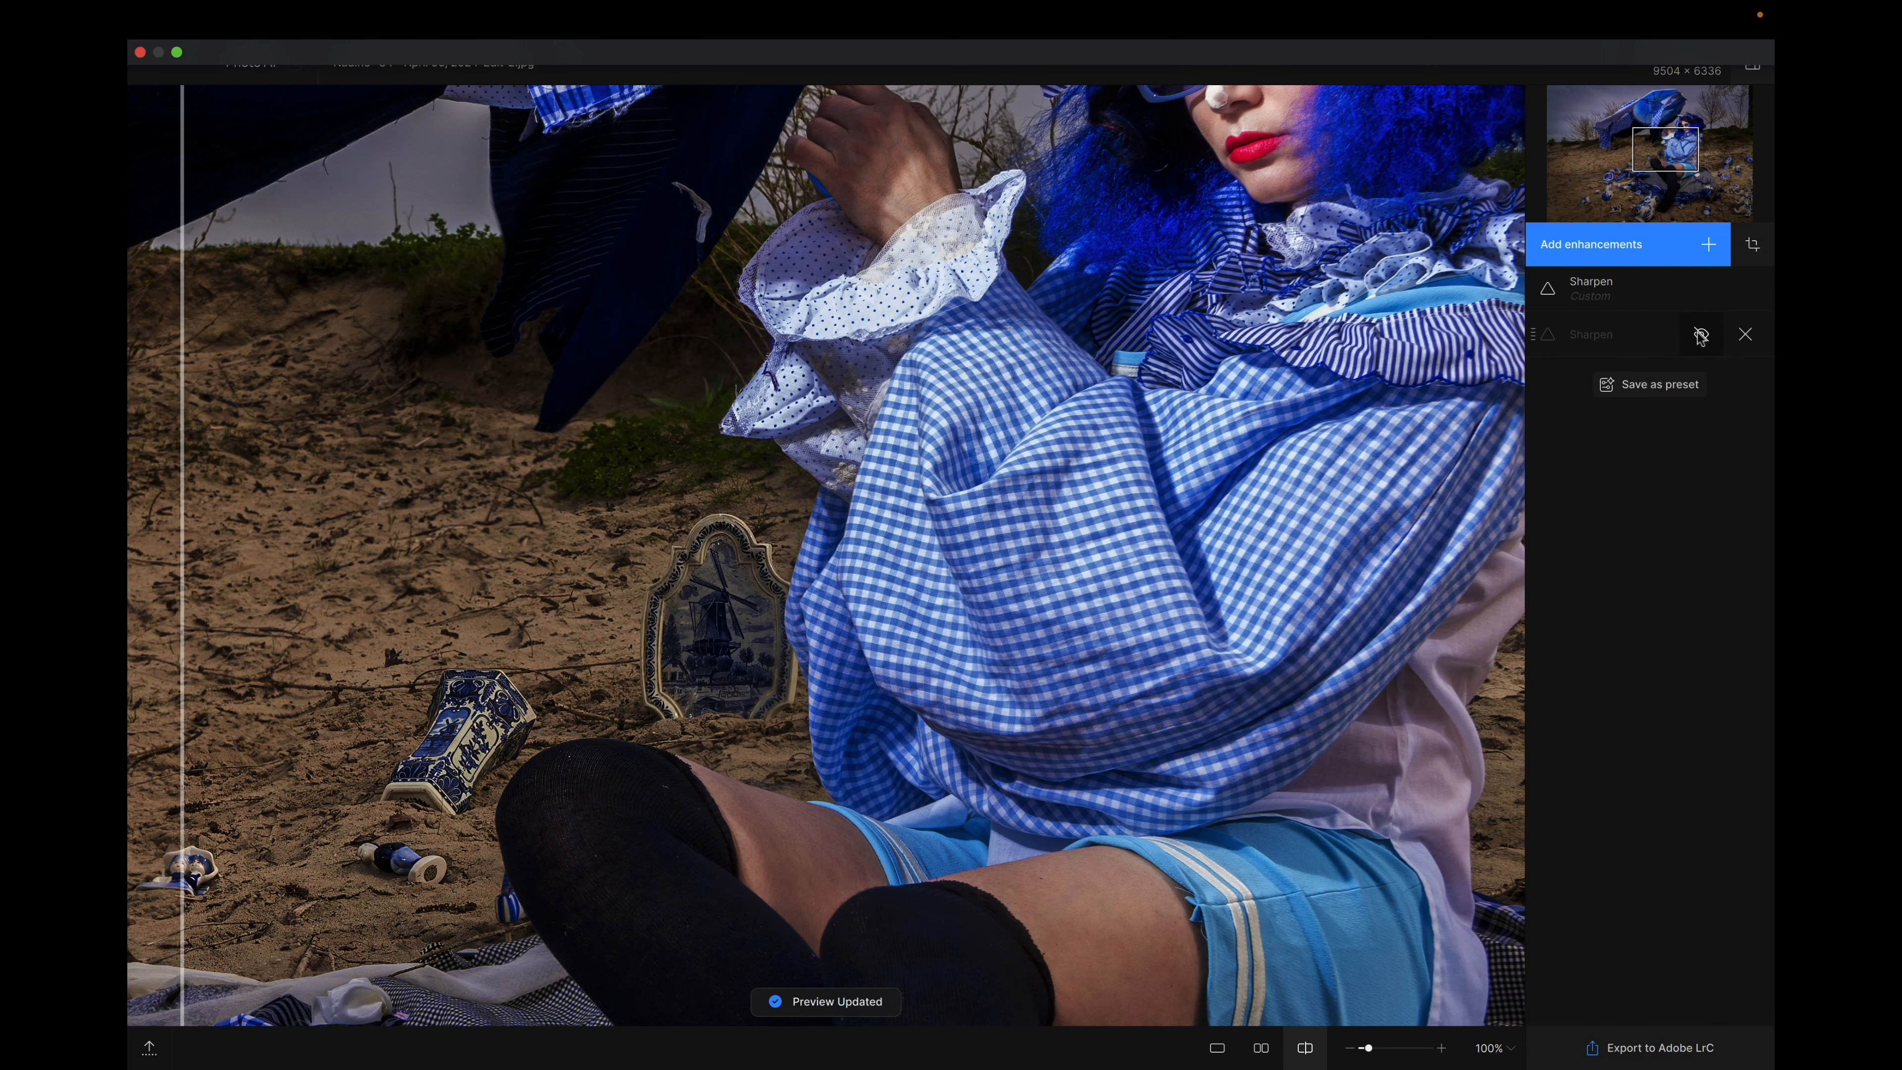
{"action": "left_click", "coordinate": [1702, 290]}
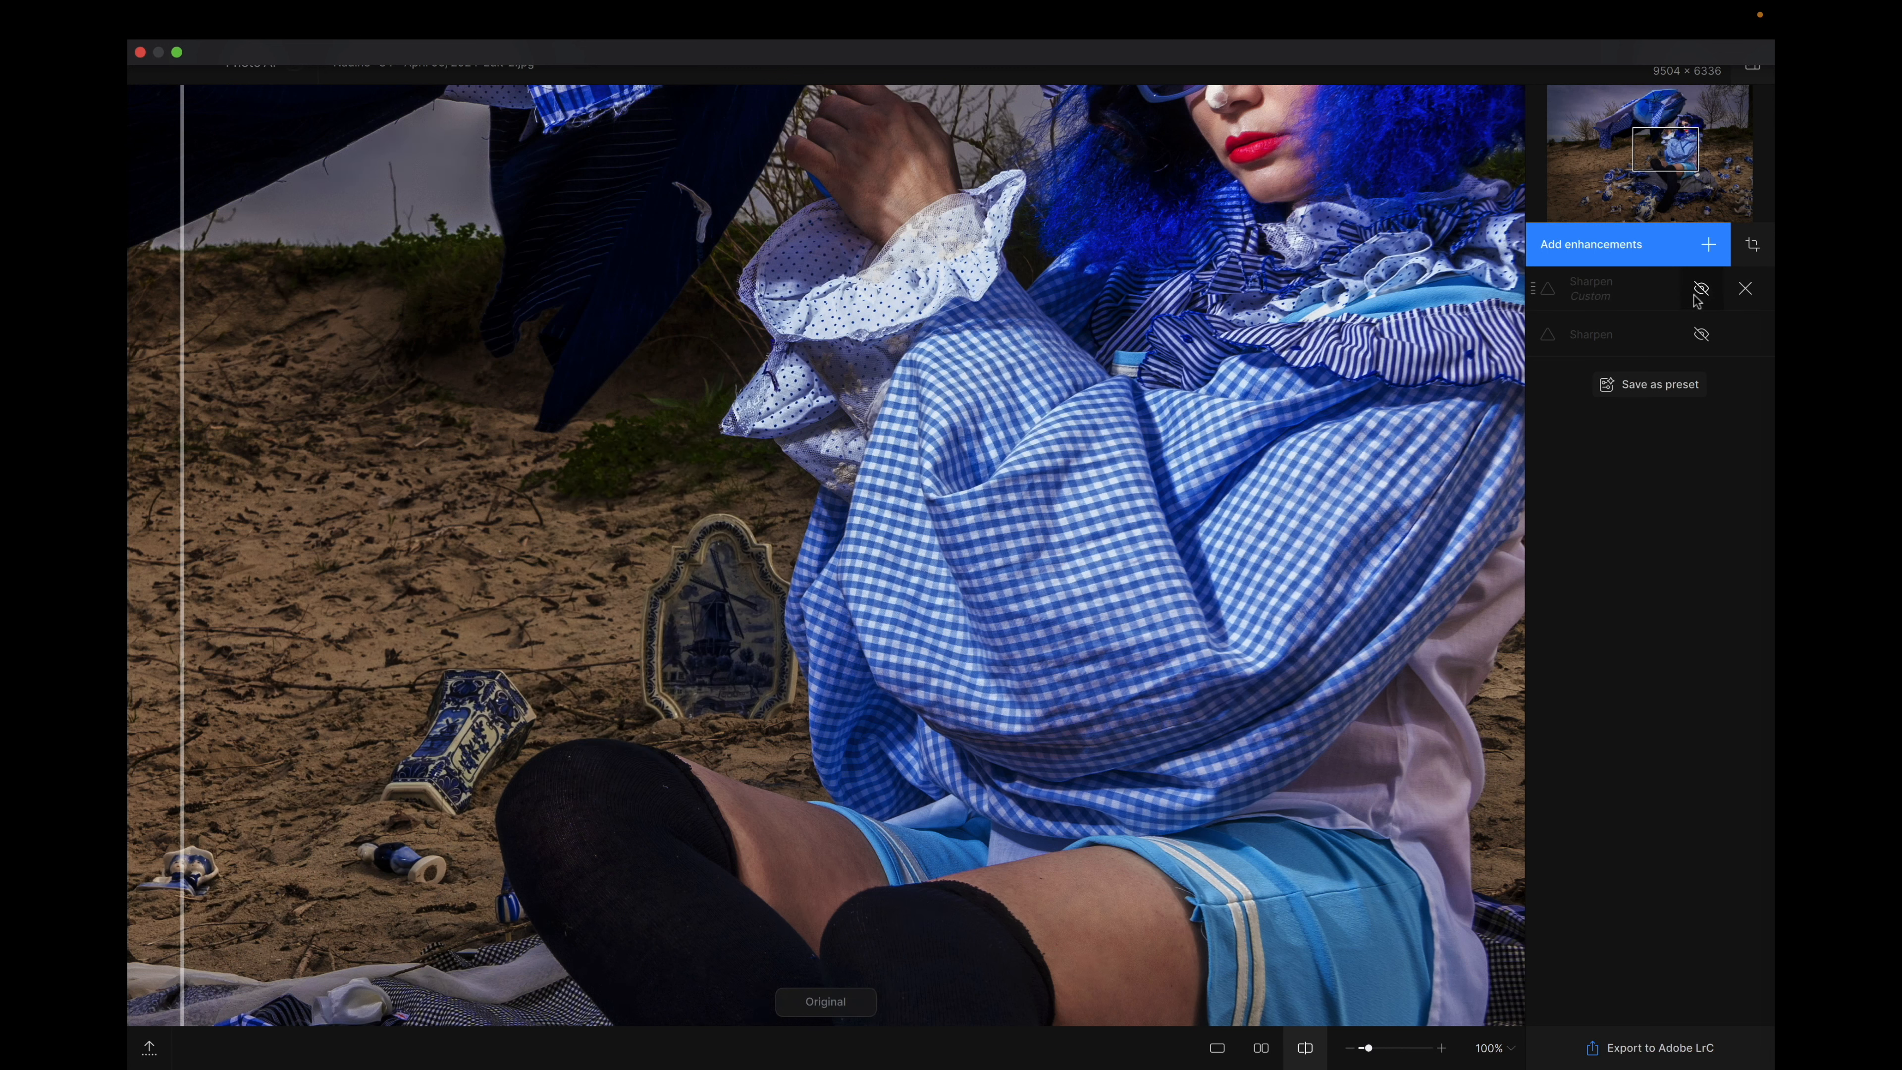
{"action": "left_click", "coordinate": [1702, 291]}
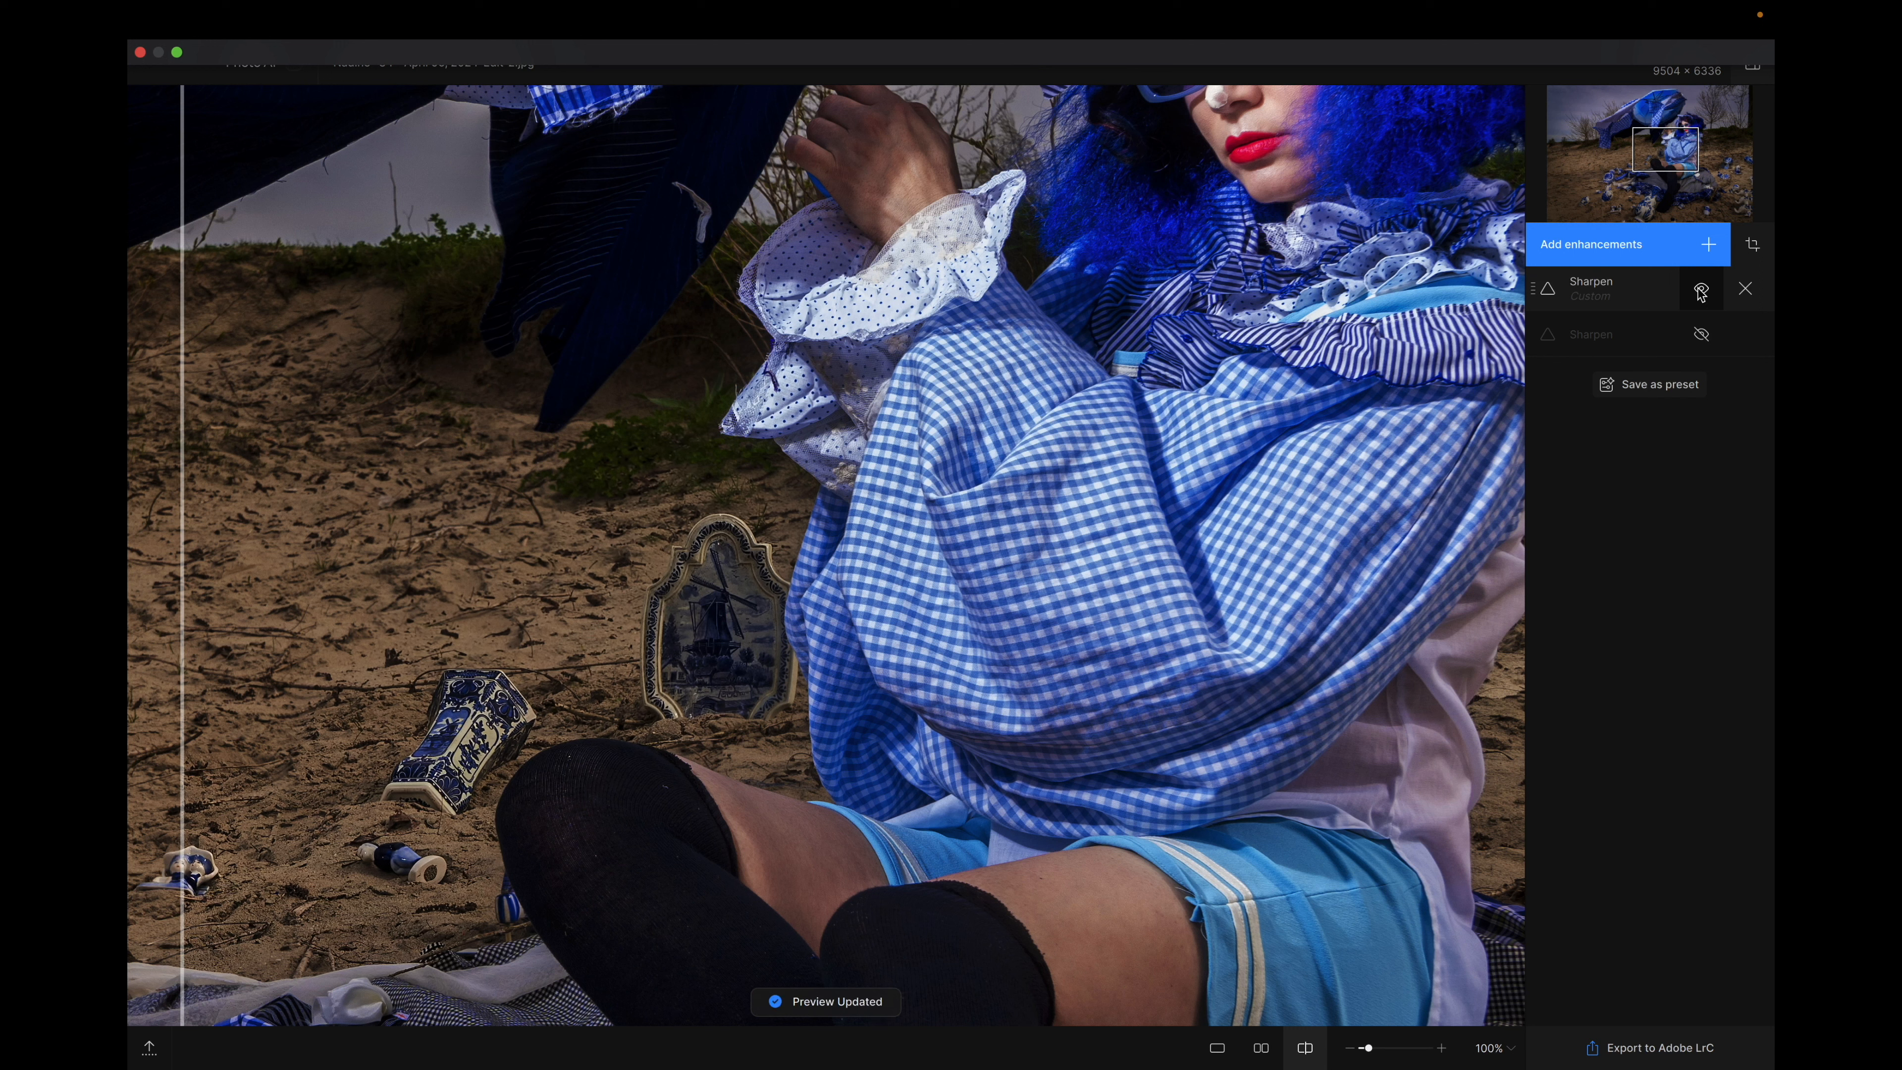
{"action": "left_click", "coordinate": [1701, 337]}
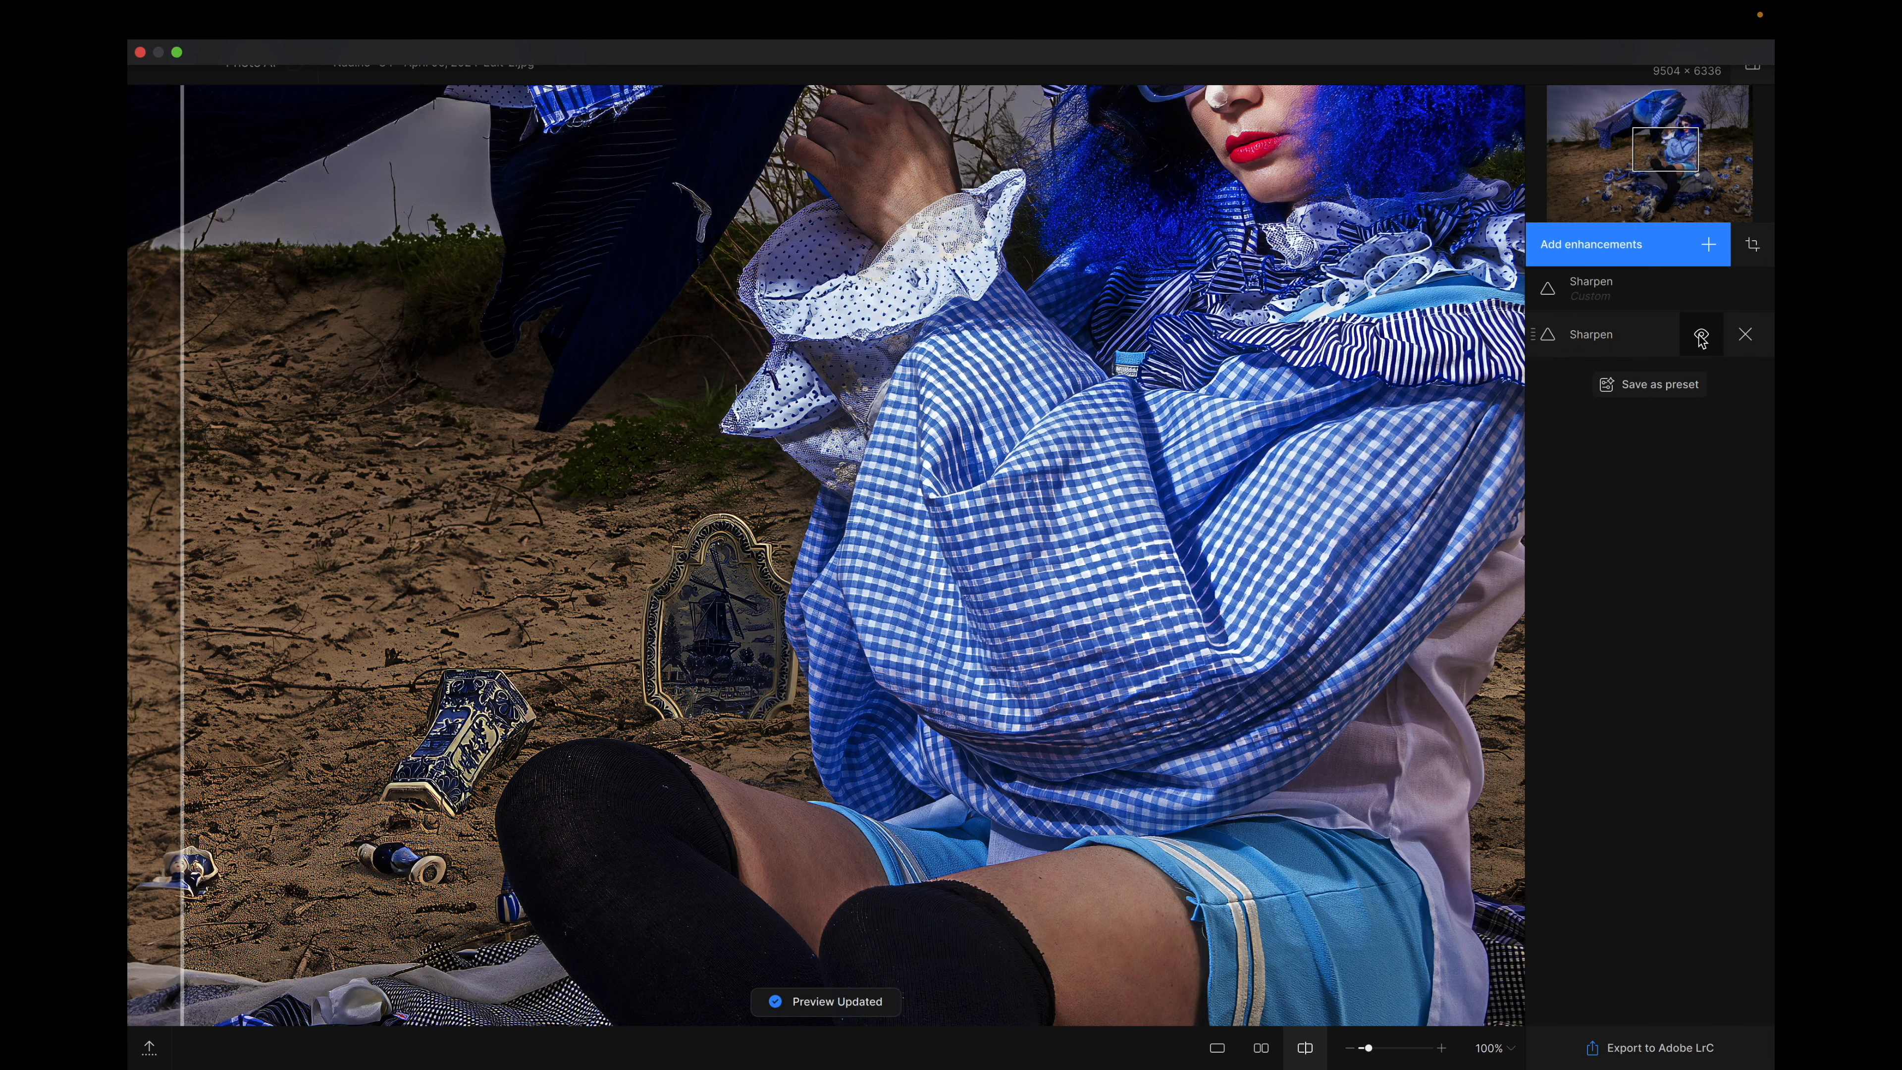
Set the whole-image Sharpen's strength to 78 and compare the woman's face in side-by-side view.
{"action": "left_click", "coordinate": [1620, 339]}
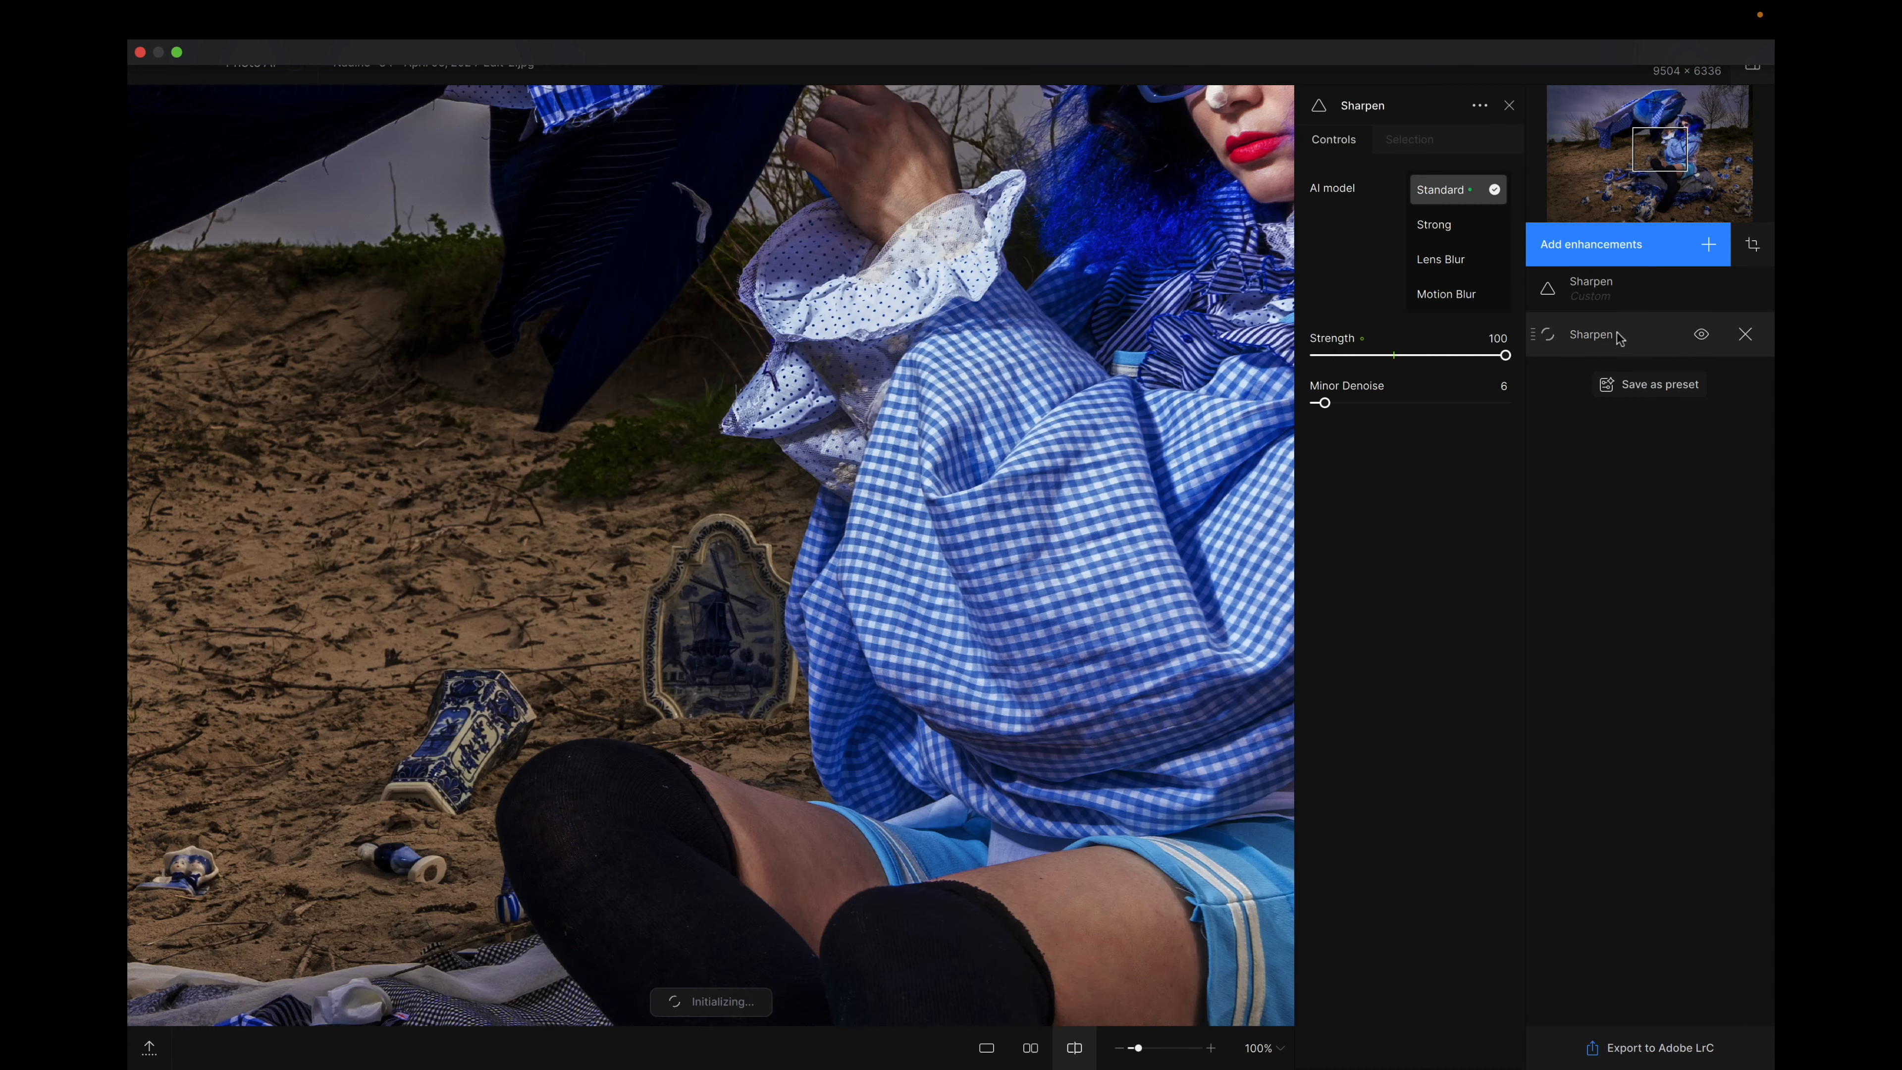
{"action": "left_click", "coordinate": [1464, 355]}
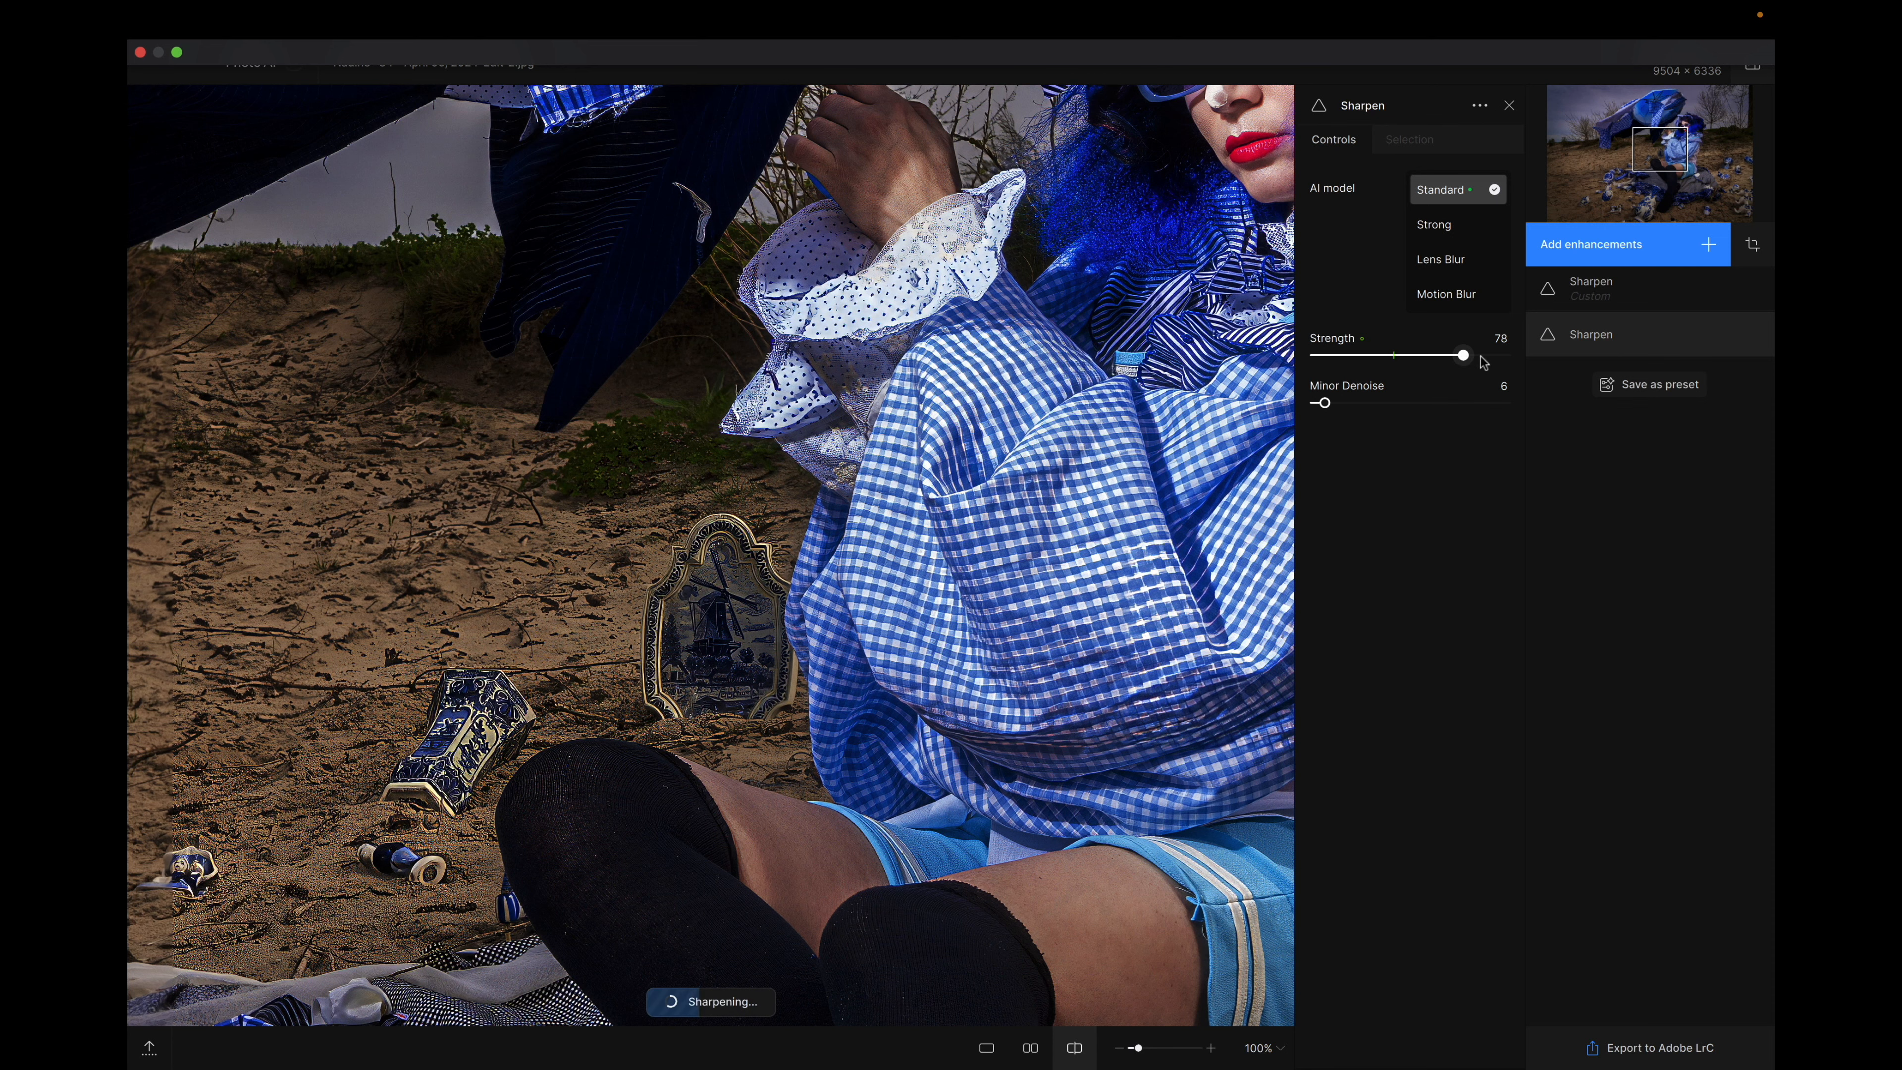
{"action": "left_click_drag", "start_coordinate": [1228, 229], "coordinate": [774, 681]}
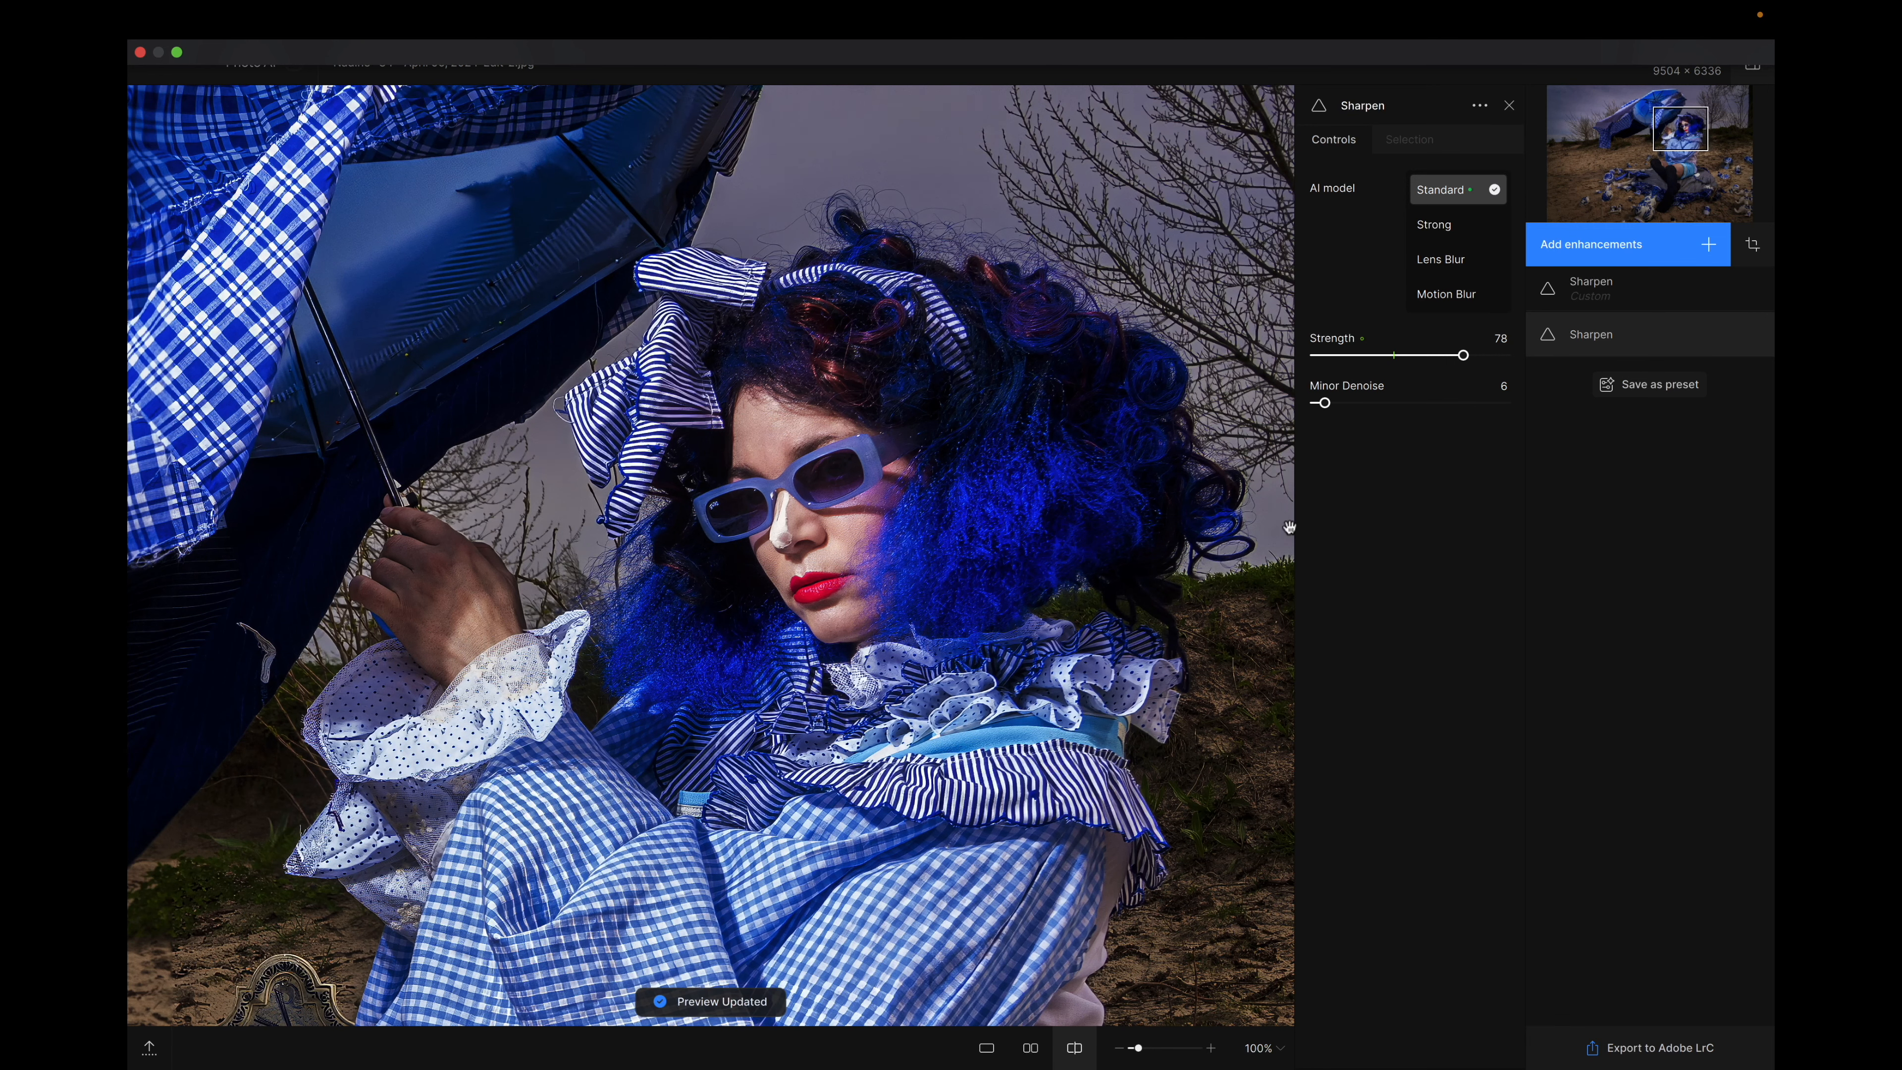
{"action": "left_click", "coordinate": [1031, 1050]}
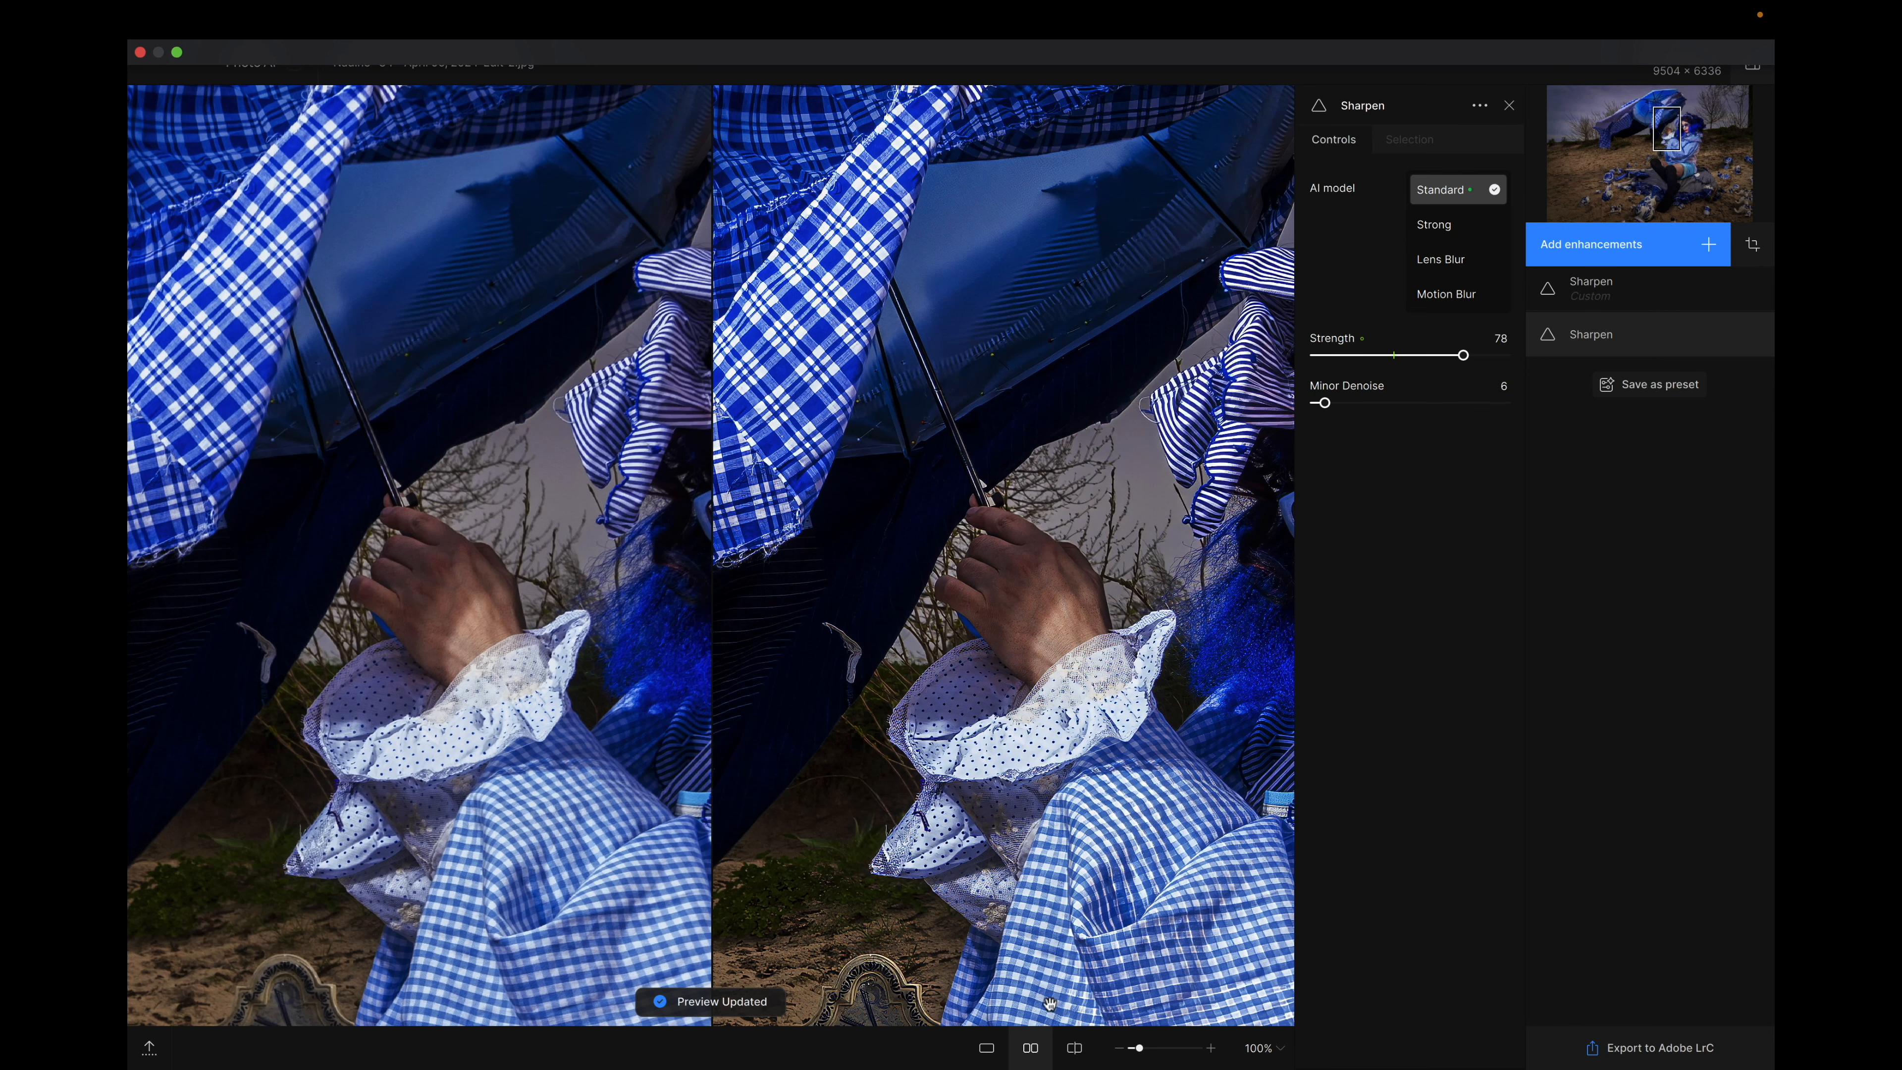
{"action": "scroll", "coordinate": [897, 488], "scroll_direction": "right", "scroll_amount": 5}
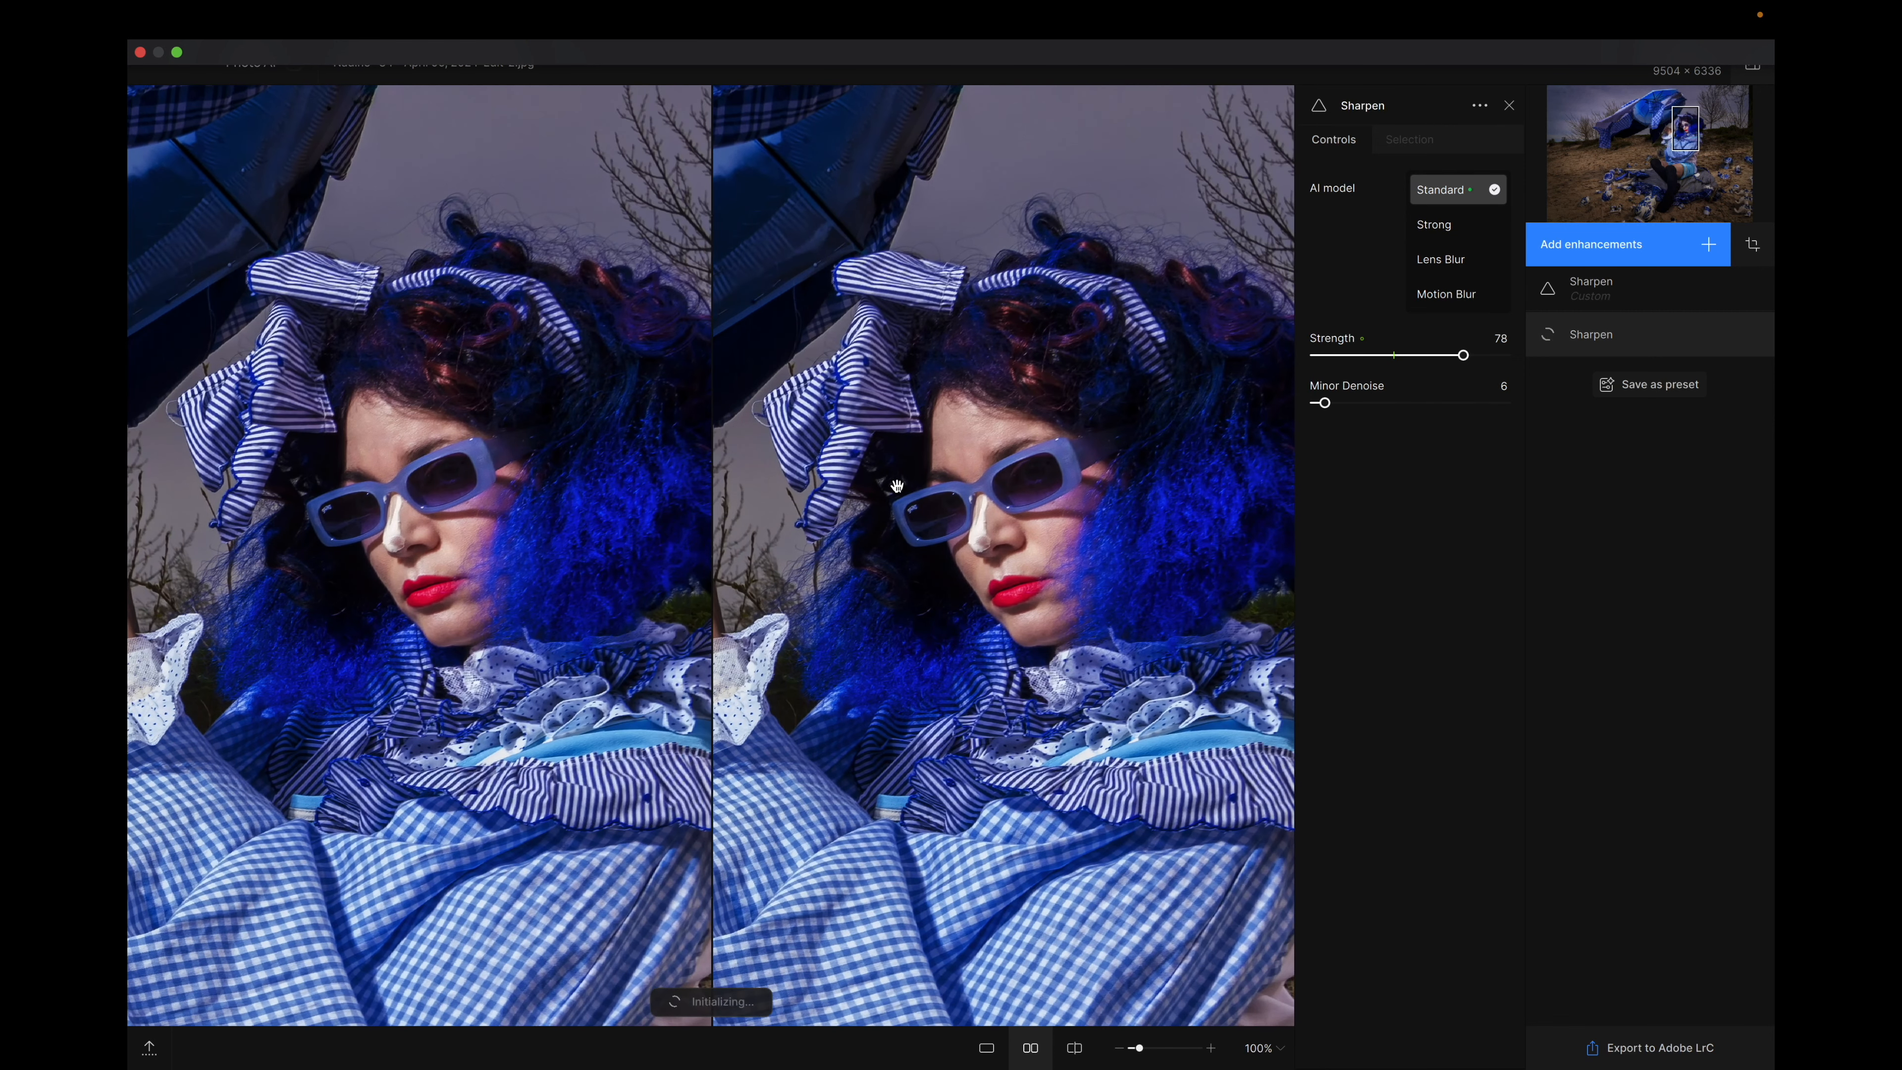